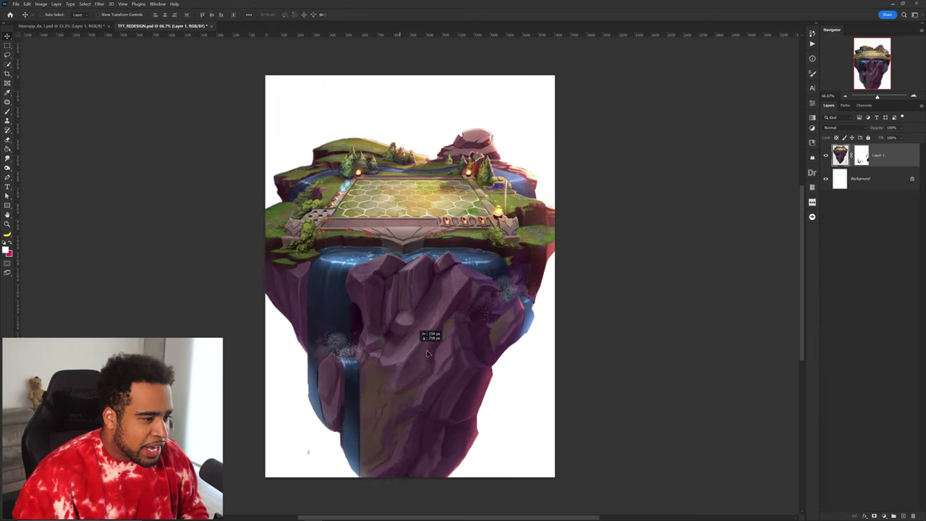
- Paint black on Layer 1's mask to clean up the floating island's right edge down to the small waterfall
click(865, 157)
key(b)
drag(425, 326, 485, 203)
scroll(397, 282, up, 1)
mouse_move(397, 282)
mouse_down()
mouse_move(420, 264)
mouse_move(383, 265)
mouse_up()
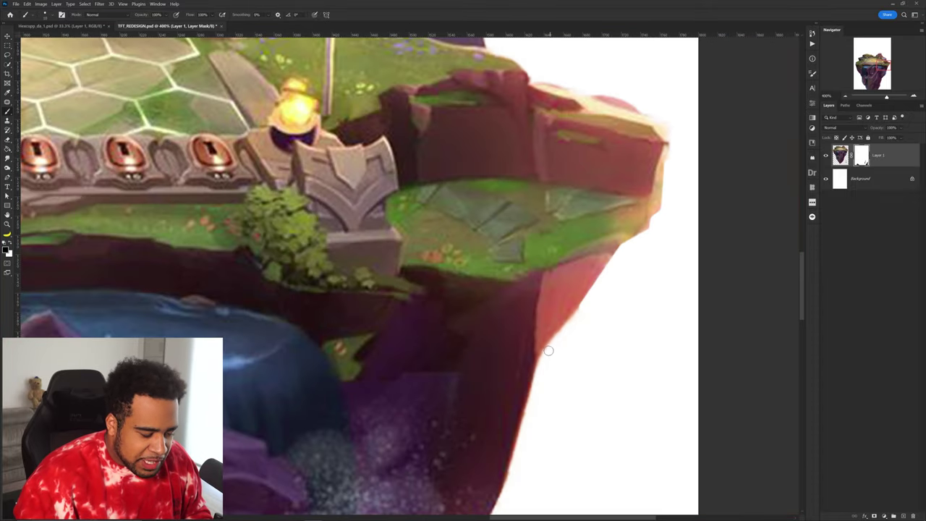
drag(549, 350, 572, 312)
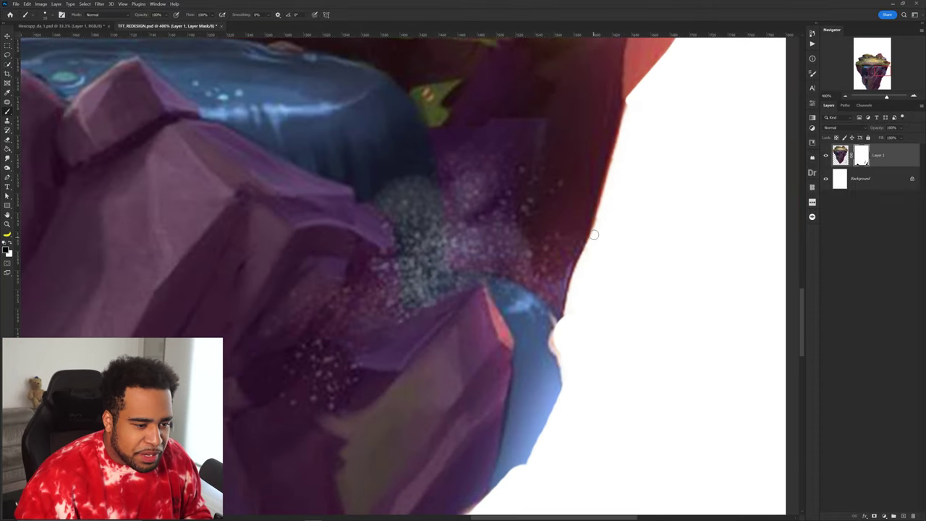
drag(595, 237, 573, 280)
drag(566, 321, 556, 329)
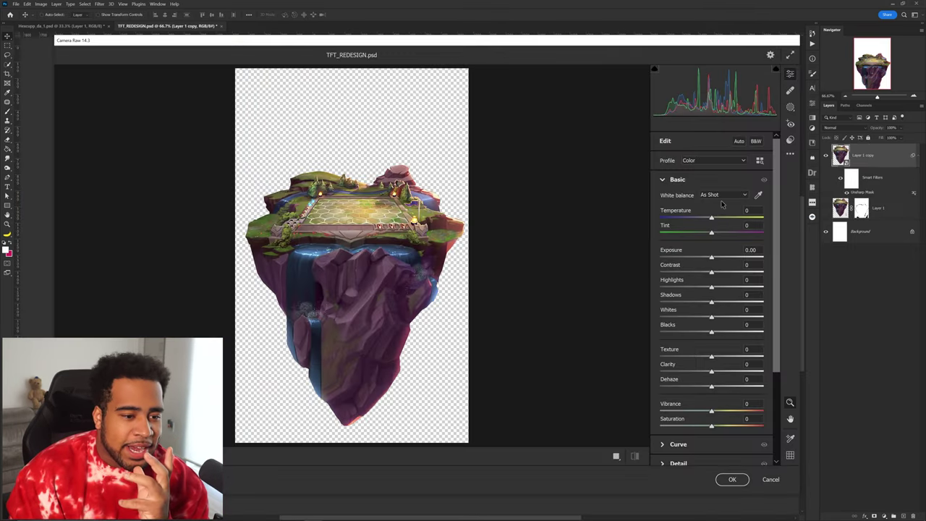
- Apply Camera Raw detail settings to the island copy with sharpening 90 and noise reduction 29
scroll(712, 226, down, 5)
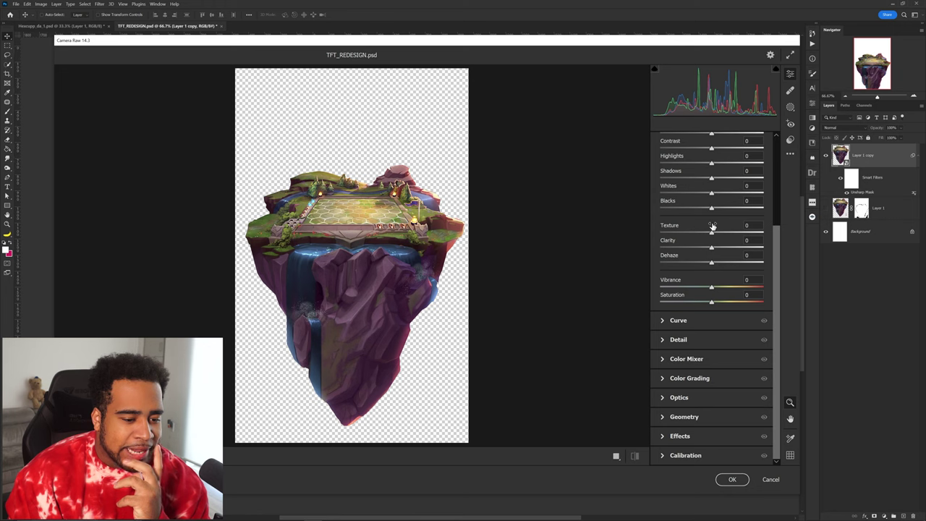
click(679, 339)
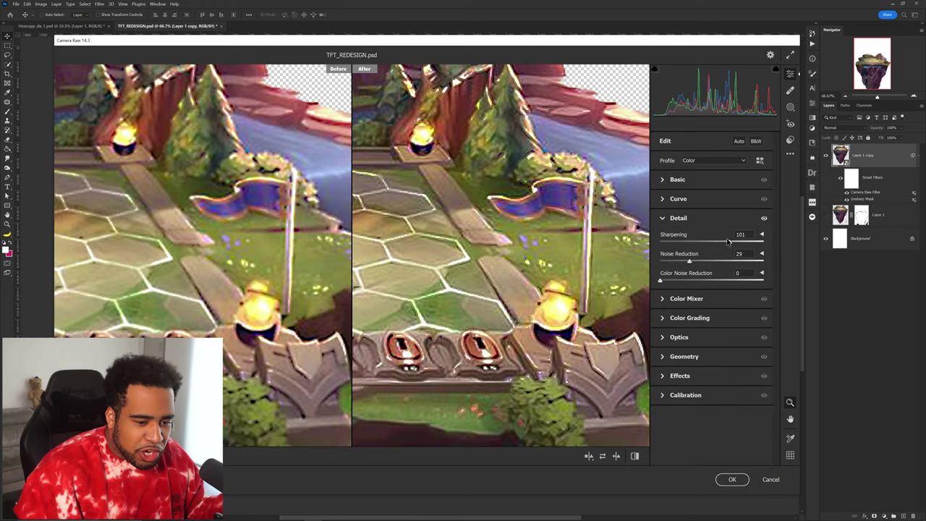
mouse_move(728, 242)
mouse_down()
mouse_move(693, 242)
mouse_move(737, 242)
mouse_up()
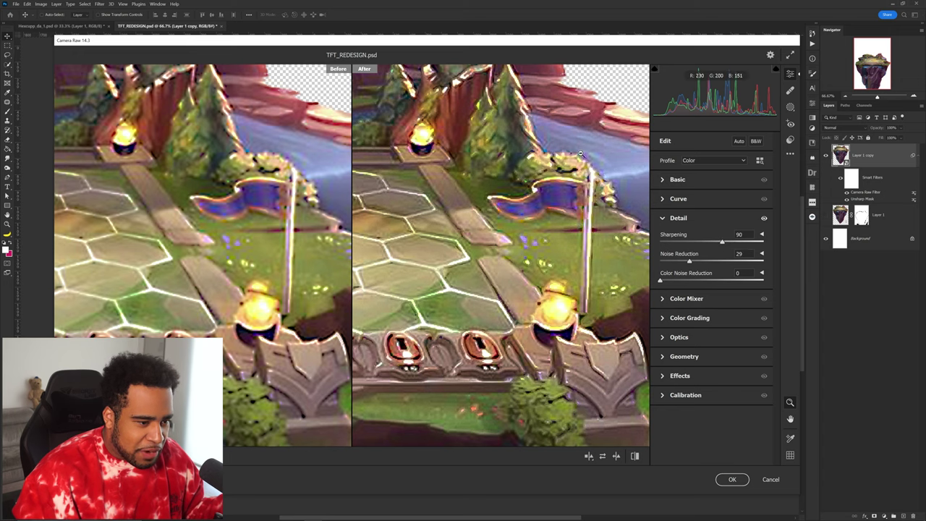
click(730, 478)
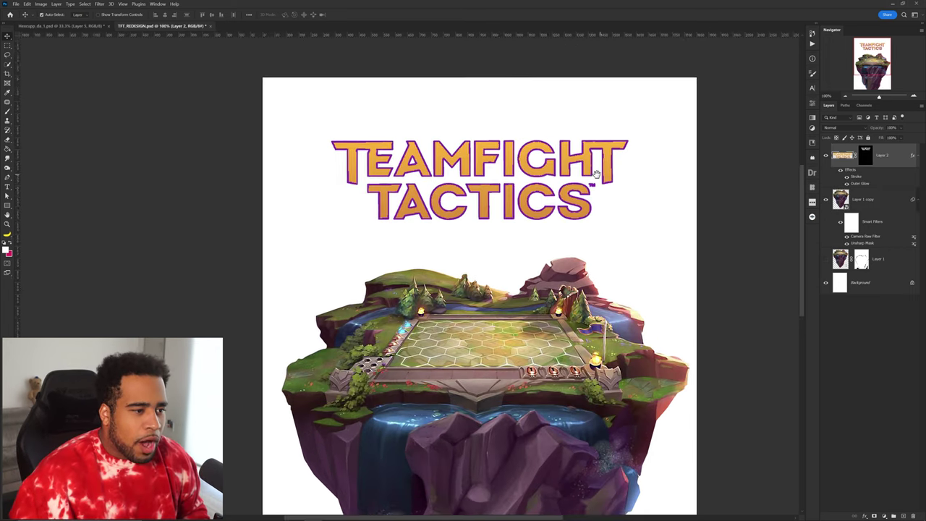
- Change the stroke position on the Teamfight Tactics title layer and hide its purple stroke effect
key(ctrl+plus)
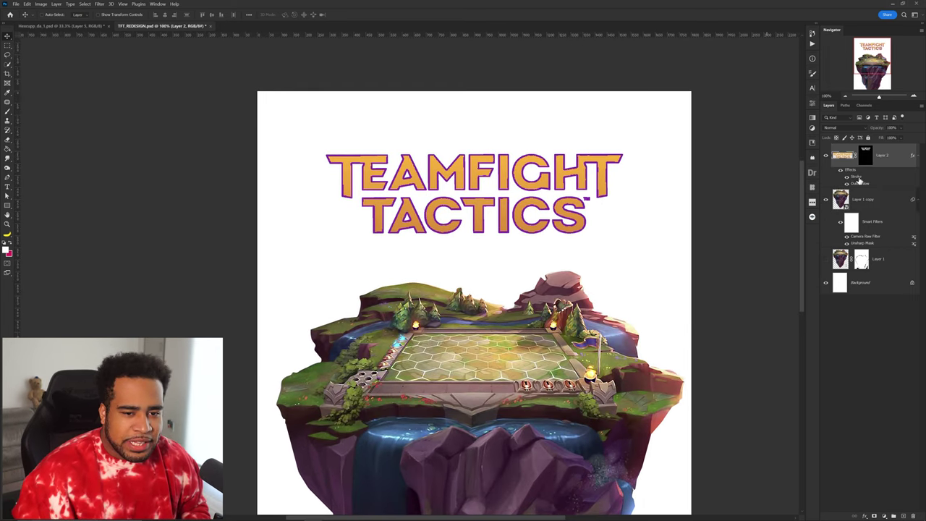
double_click(851, 178)
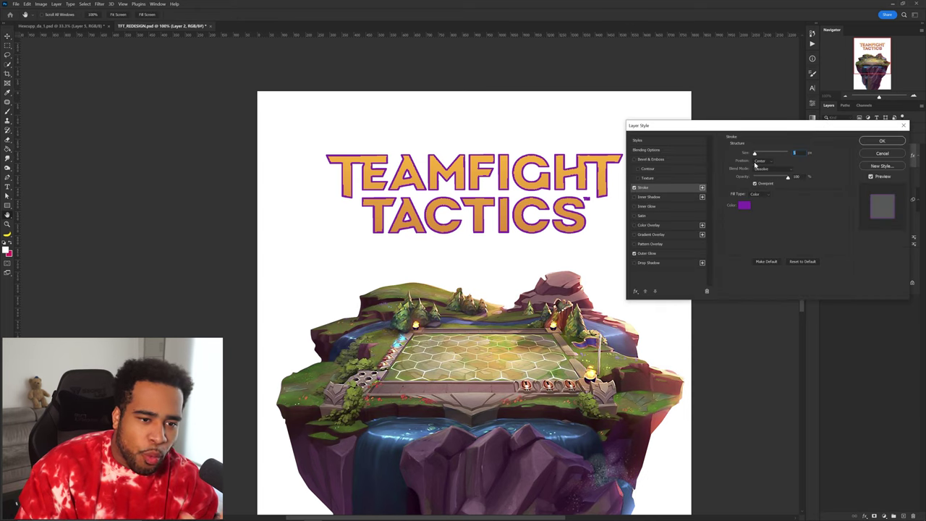
click(757, 161)
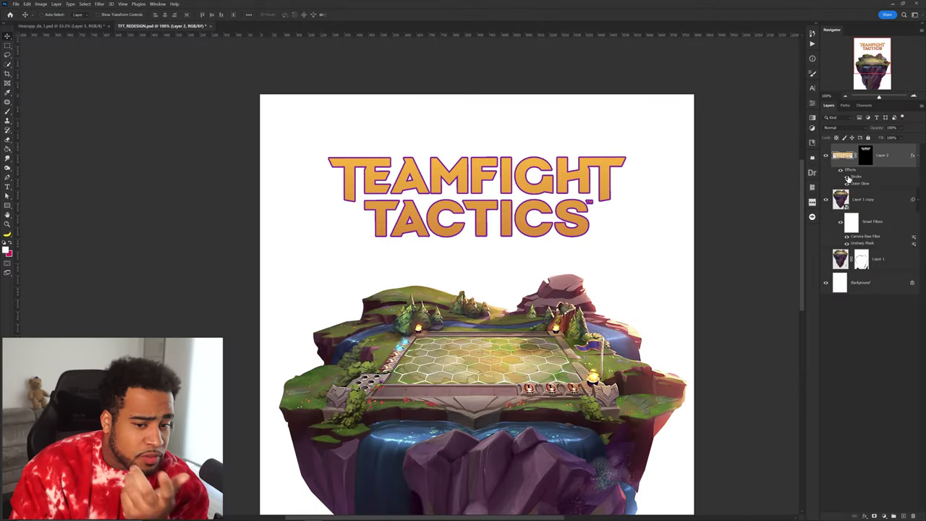
click(847, 177)
- Scale the Teamfight Tactics title down slightly and reposition it above the island
key(ctrl+t)
drag(604, 200, 616, 148)
key(Return)
scroll(634, 205, down, 1)
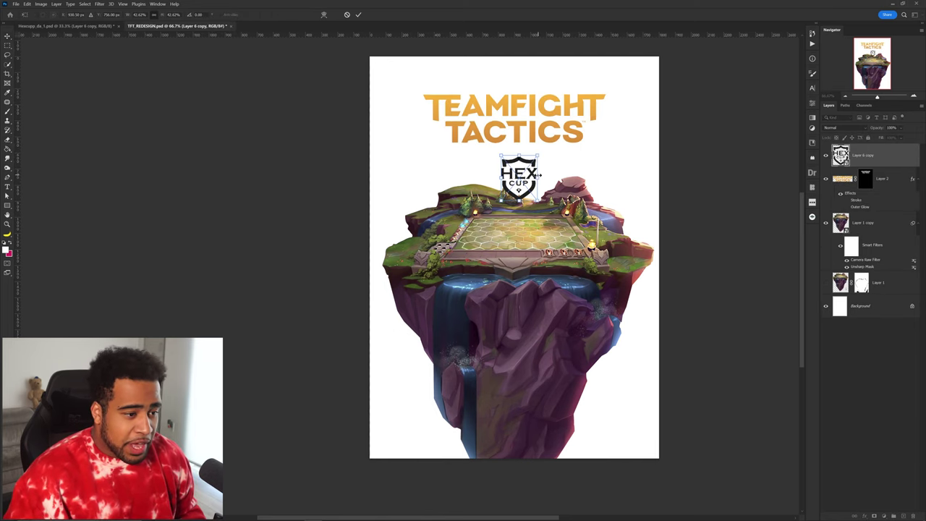
- Scale down the Hex Cup logo and center it between the title and the island
drag(504, 185, 518, 165)
scroll(515, 162, up, 1)
key(ctrl+t)
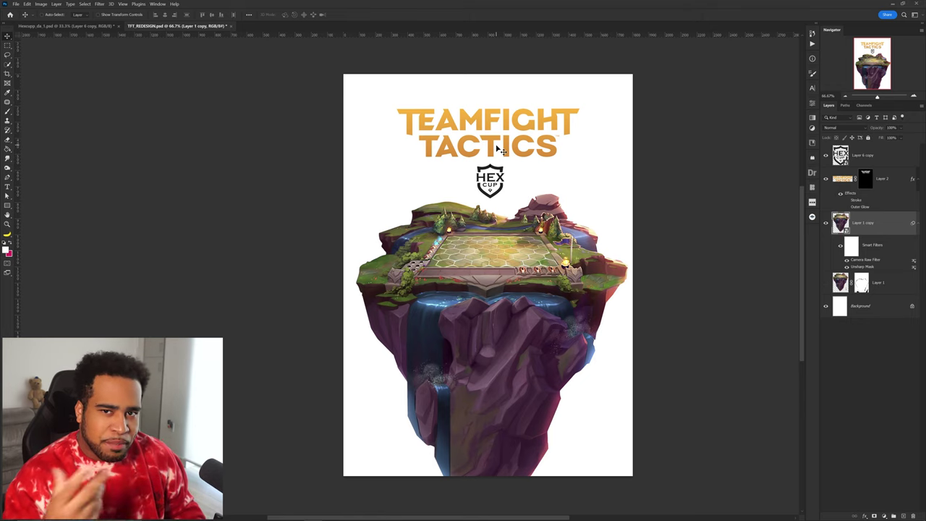
- Move the floating island lower on the poster to open up space beneath the Hex Cup logo
scroll(569, 224, down, 1)
drag(515, 225, 516, 248)
drag(521, 177, 524, 250)
- Select the title and Hex Cup logo together, enlarge them and recenter them above the island
ctrl+drag(446, 117, 531, 228)
key(ctrl+t)
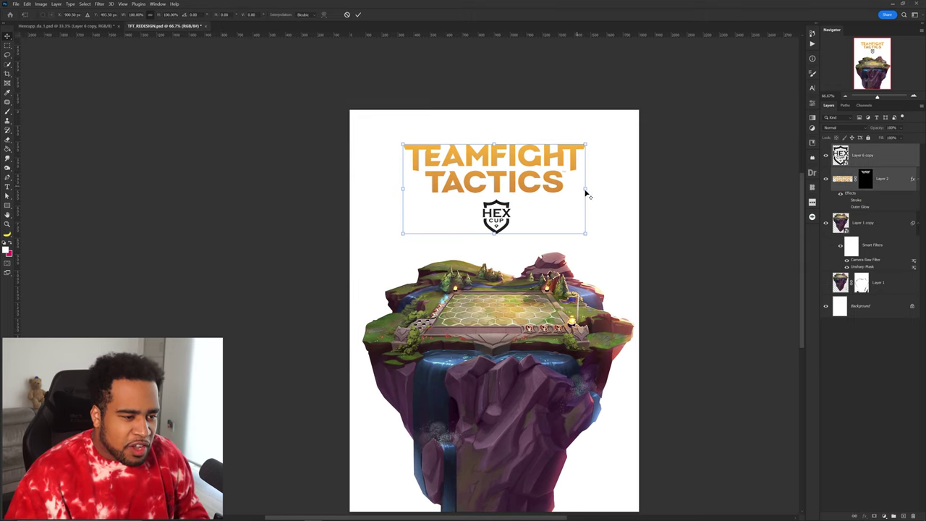
drag(586, 189, 604, 186)
drag(547, 178, 539, 188)
key(Return)
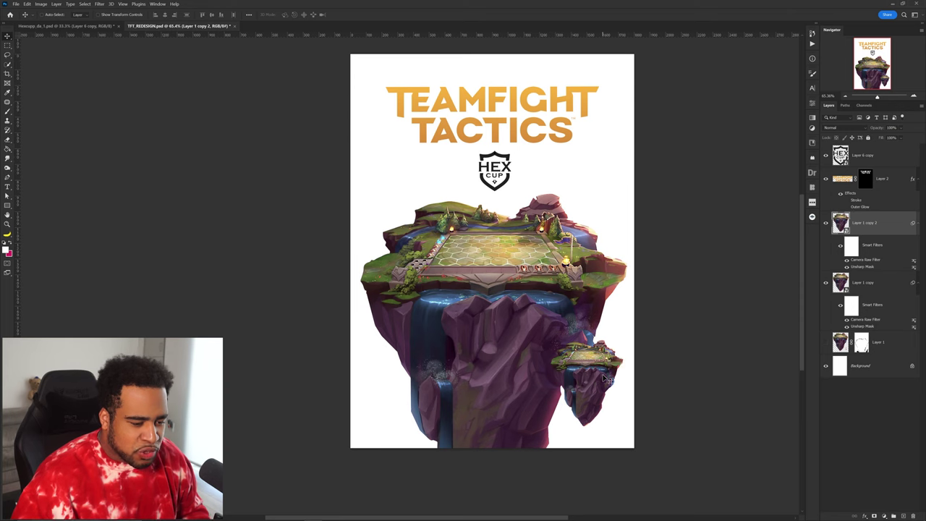
- Nudge the small island copy slightly outward over the main island's lower right side
key(ctrl+t)
drag(623, 382, 629, 379)
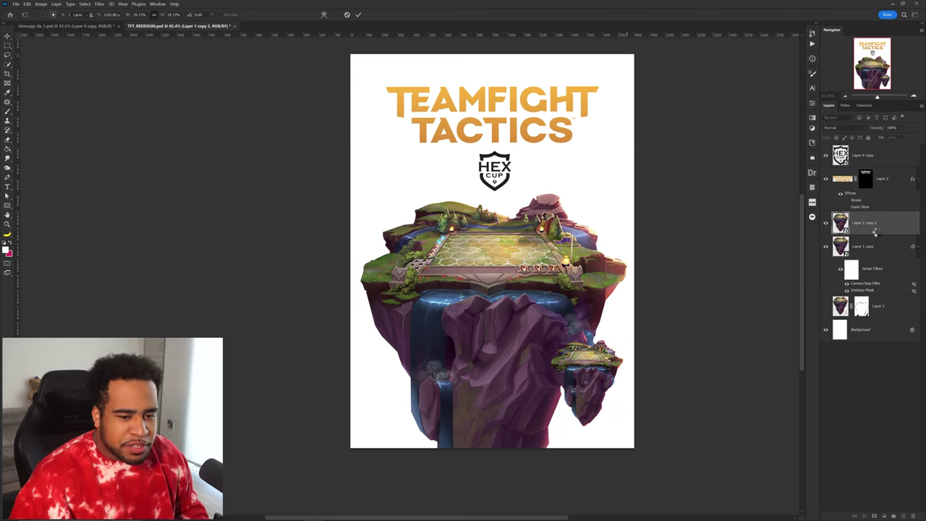
key(Return)
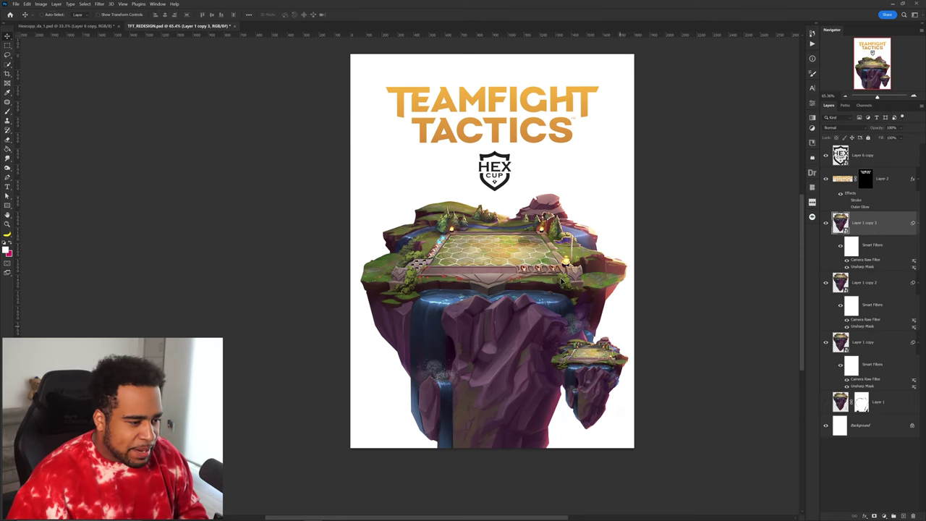
- Place the second small island copy behind the main island at its upper left and scale it down
drag(561, 281, 430, 192)
drag(857, 225, 872, 390)
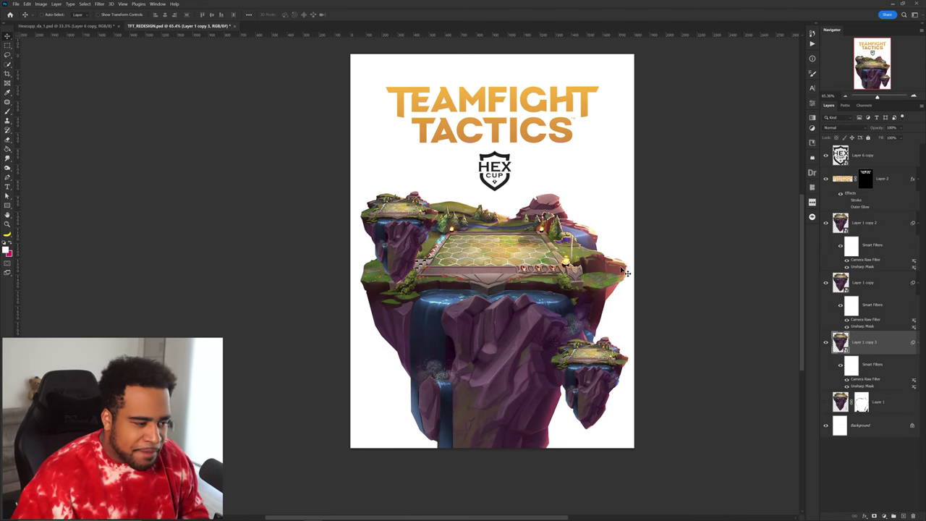
key(ctrl+t)
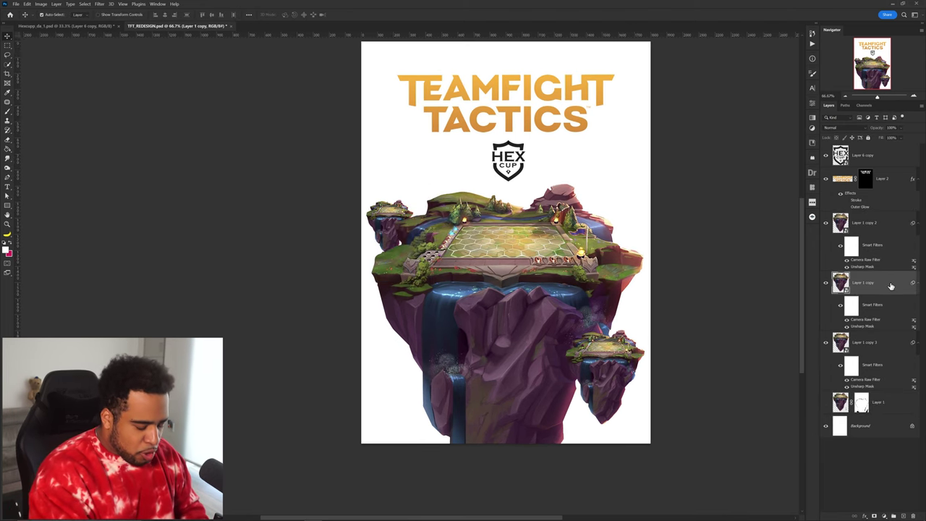
- Paint a soft black shadow on a new layer over the main island, behind the small lower-right island
click(891, 286)
key(b)
scroll(601, 376, up, 2)
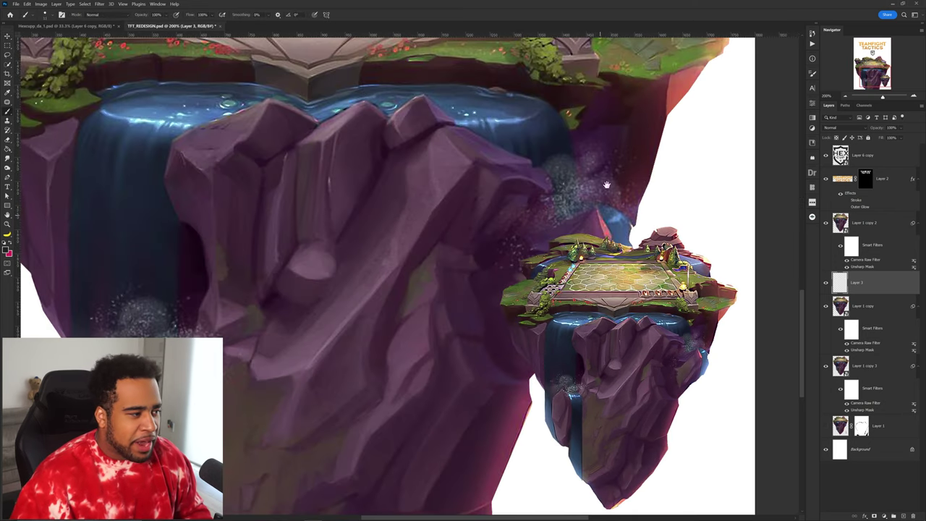
drag(375, 235, 392, 166)
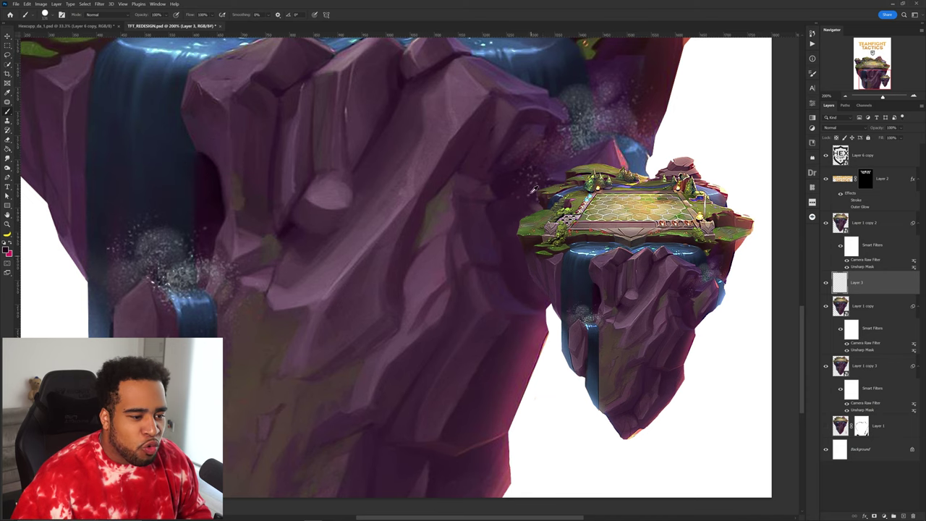
scroll(538, 249, down, 1)
drag(535, 255, 562, 265)
scroll(561, 265, up, 1)
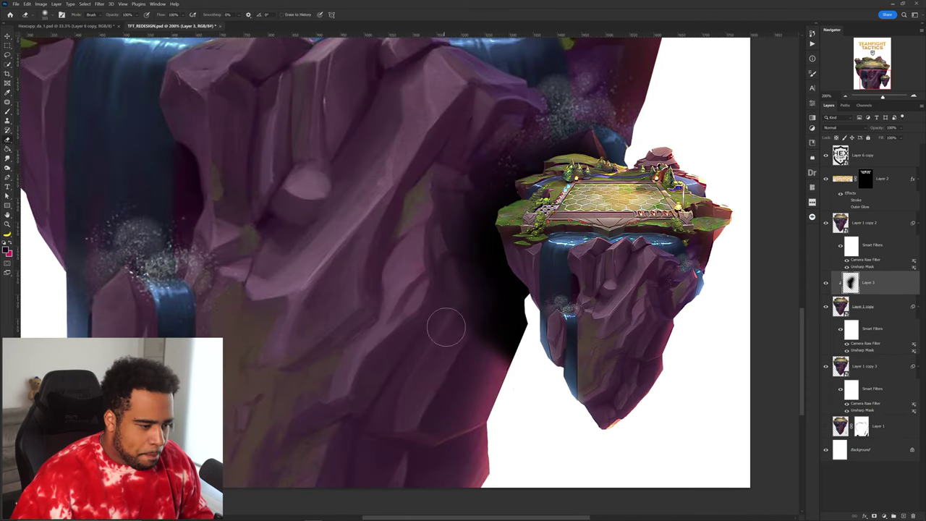
- Erase the outer parts of the black shadow to blend it into the main island's purple rock
drag(447, 327, 432, 346)
drag(451, 291, 438, 288)
mouse_move(448, 249)
mouse_down()
mouse_move(422, 181)
mouse_move(434, 192)
mouse_up()
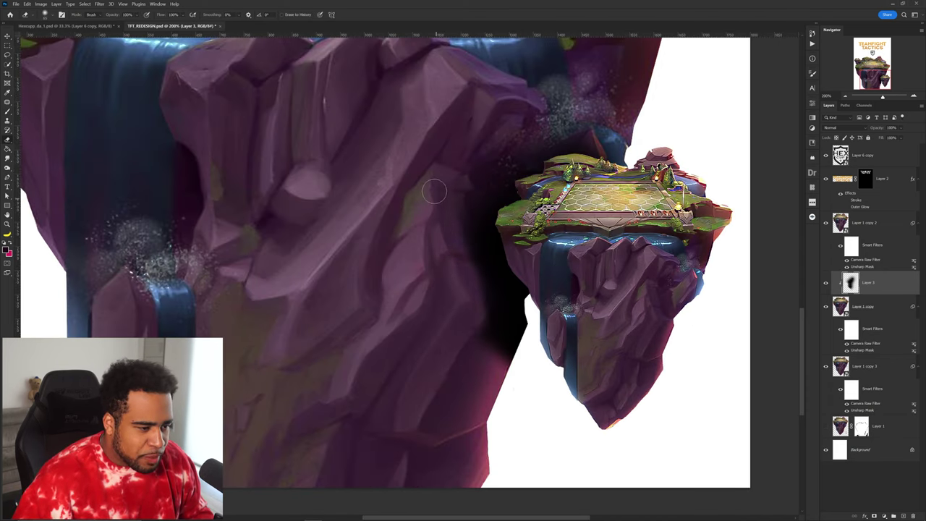
drag(450, 246, 471, 324)
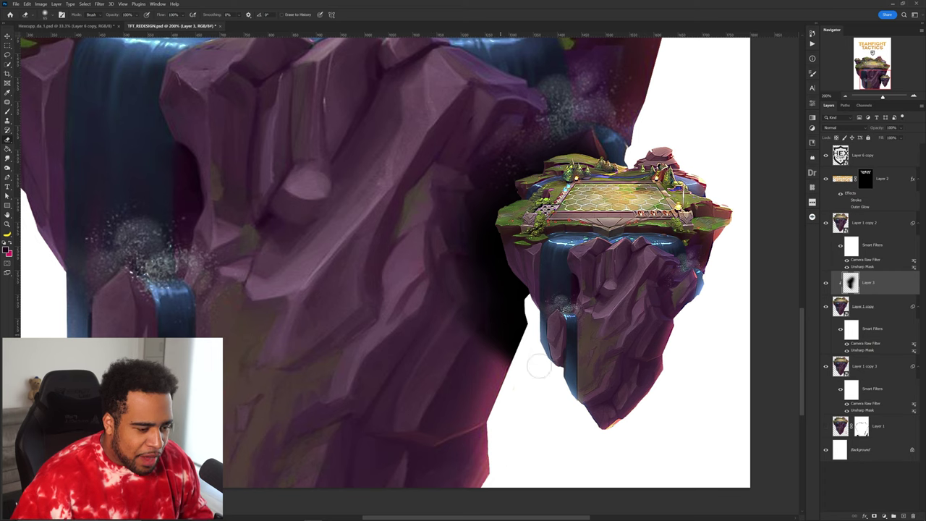
drag(499, 406, 477, 342)
drag(503, 396, 518, 396)
drag(445, 341, 508, 414)
key(ctrl+z)
drag(394, 293, 513, 419)
drag(507, 425, 518, 431)
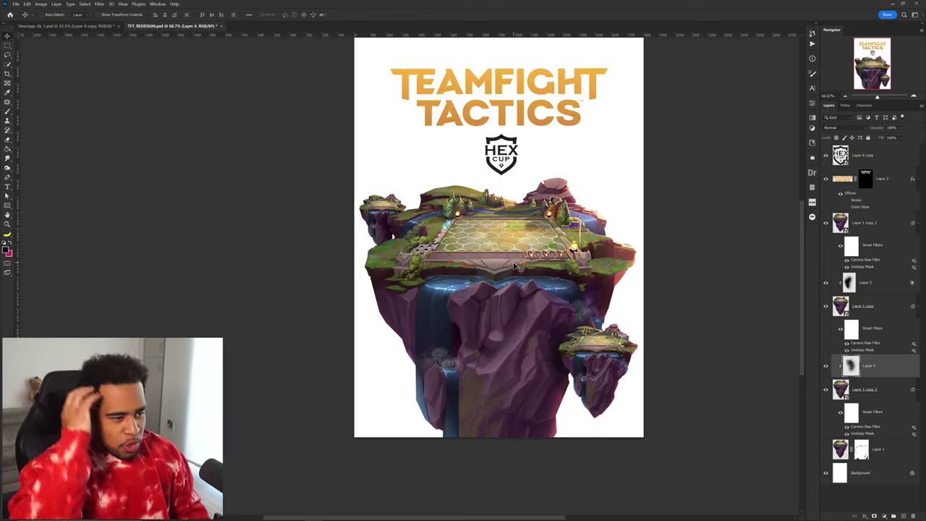
- Switch to the original poster document Hexcupp_da_1.psd and bring the whole design into view
drag(530, 216, 517, 240)
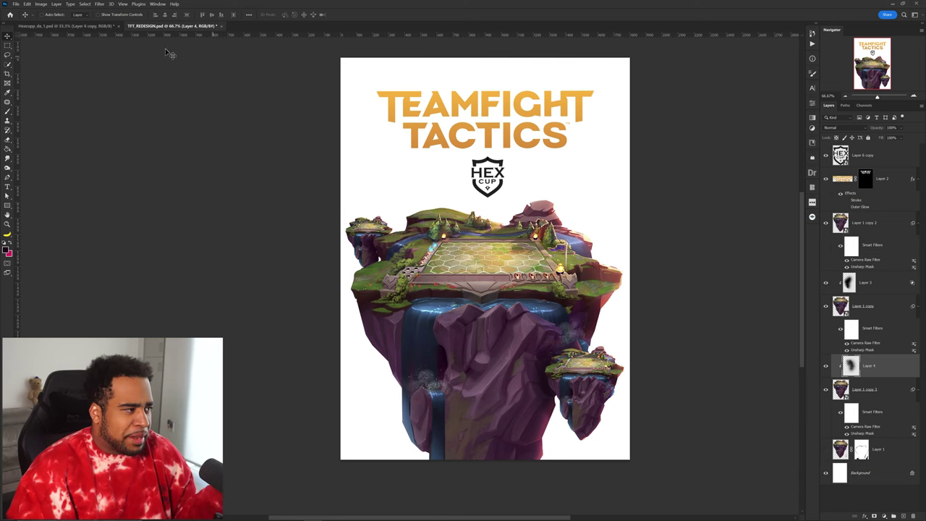
click(92, 27)
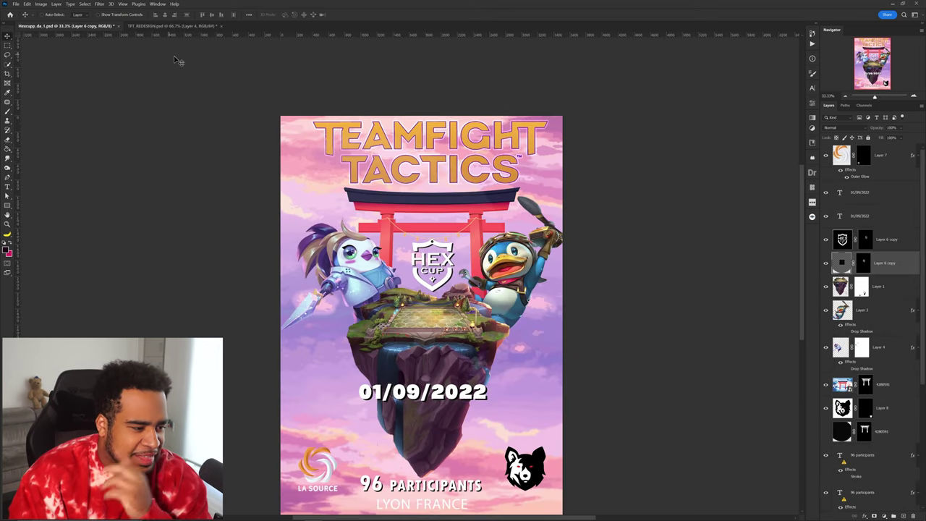
drag(461, 302, 523, 282)
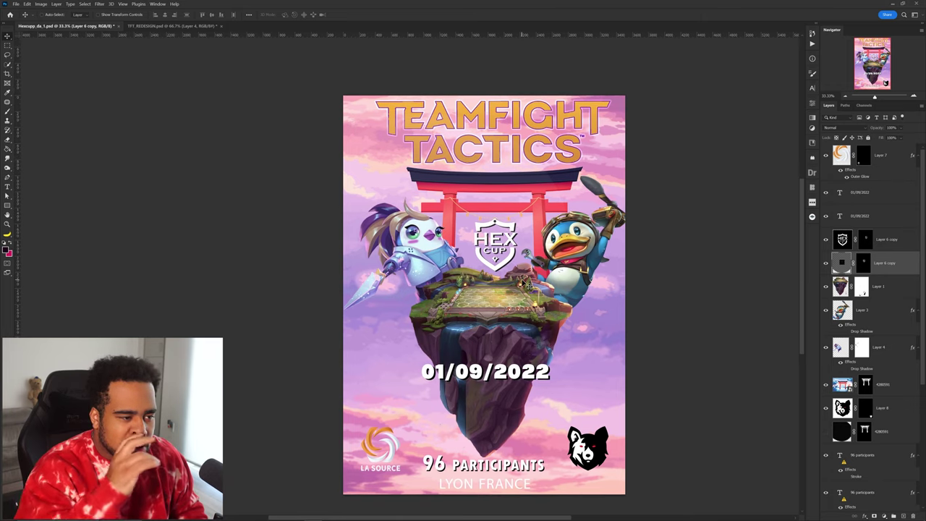
- Copy the La Source logo, wolf logo, date, participant count and location text from the original poster into TFT_REDESIGN.psd
drag(375, 469, 489, 383)
ctrl+click(473, 402)
key(ctrl+z)
drag(666, 393, 658, 232)
key(ctrl+z)
drag(605, 391, 604, 317)
key(ctrl+z)
shift+click(602, 328)
drag(585, 421, 585, 362)
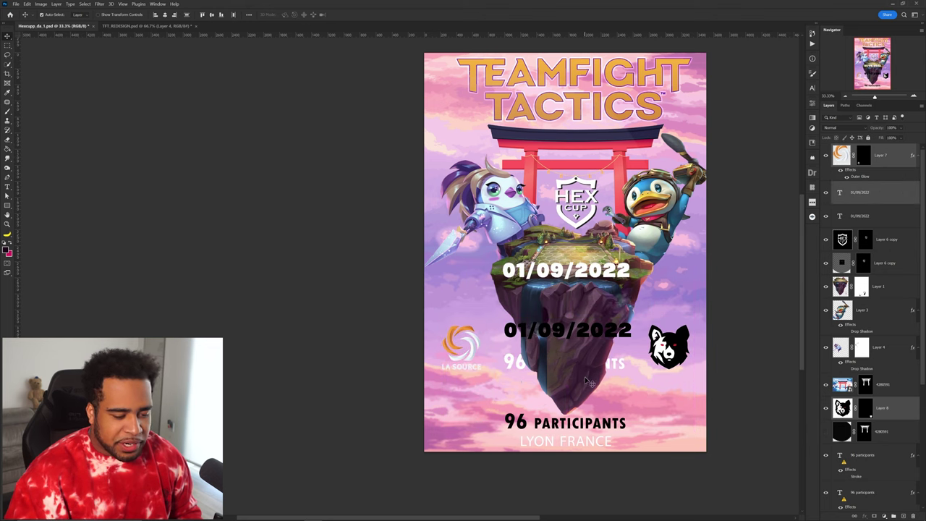
key(ctrl+z)
shift+click(581, 424)
drag(581, 424, 500, 128)
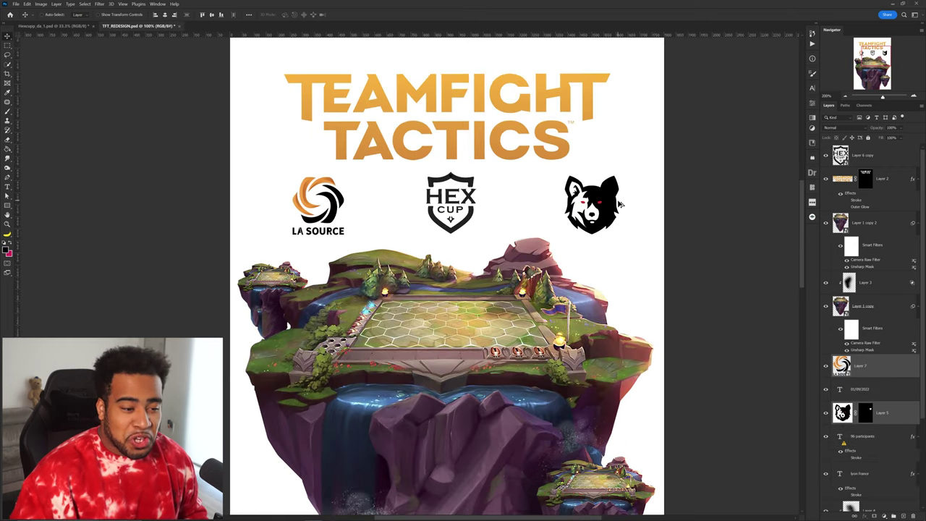
- Inspect the wolf logo up close and scale down the La Source and wolf logos together beside the Hex Cup logo
scroll(603, 204, up, 4)
drag(600, 212, 596, 233)
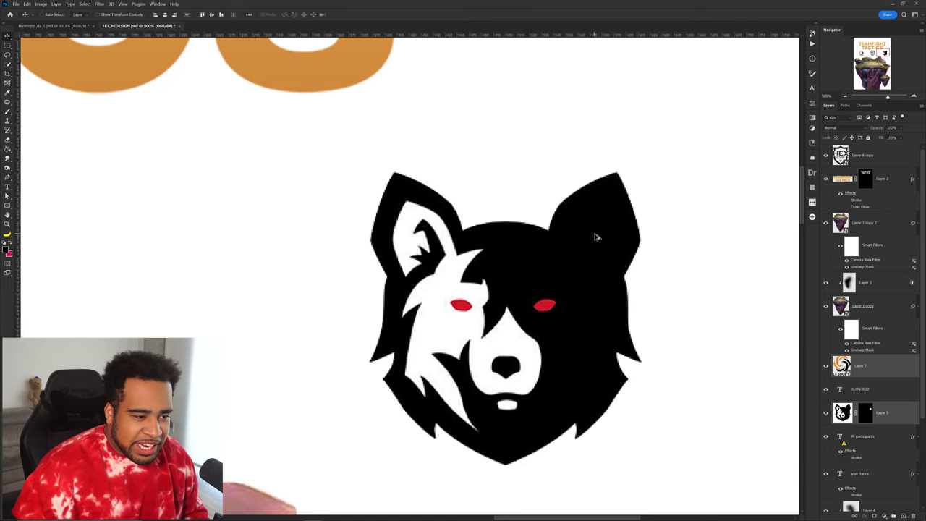
key(ctrl+0)
scroll(495, 249, up, 1)
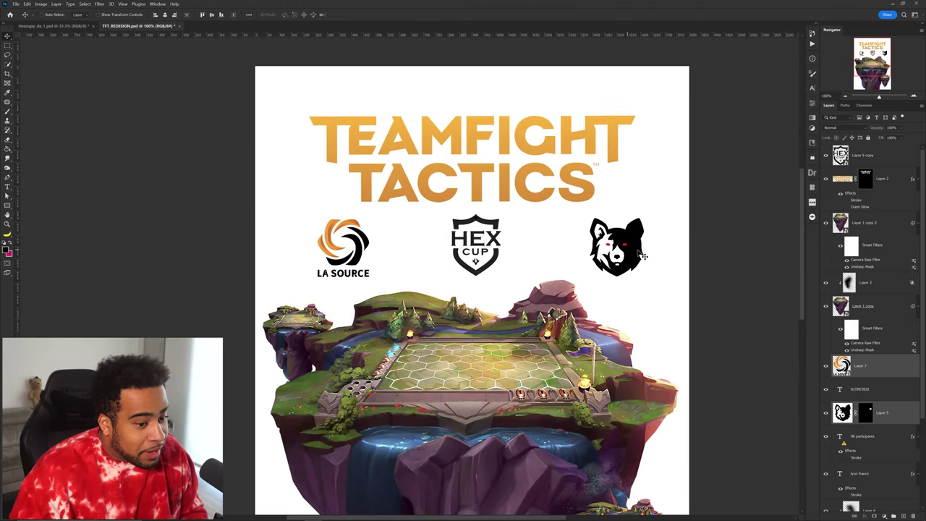
key(ctrl+t)
drag(647, 238, 550, 232)
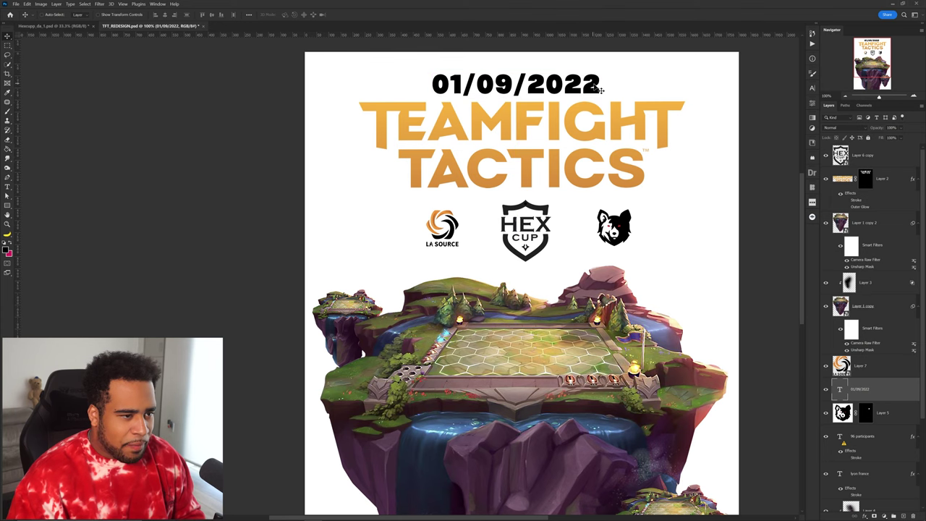
- Shrink the 01/09/2022 date above the title and move the 96 Participants text up to the same line
key(ctrl+t)
drag(601, 86, 527, 84)
scroll(853, 278, down, 3)
drag(577, 199, 561, 85)
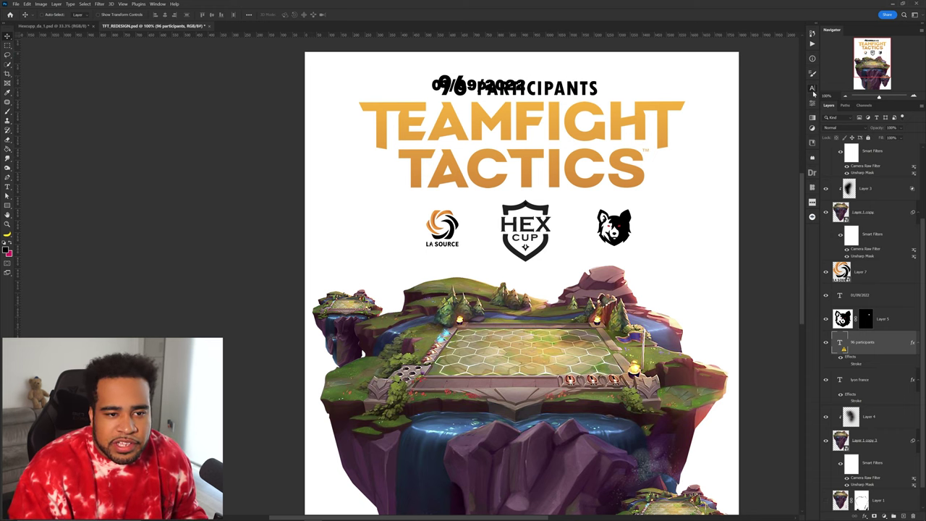
- Change the font of the 96 Participants text to Agrandir
click(812, 89)
click(771, 100)
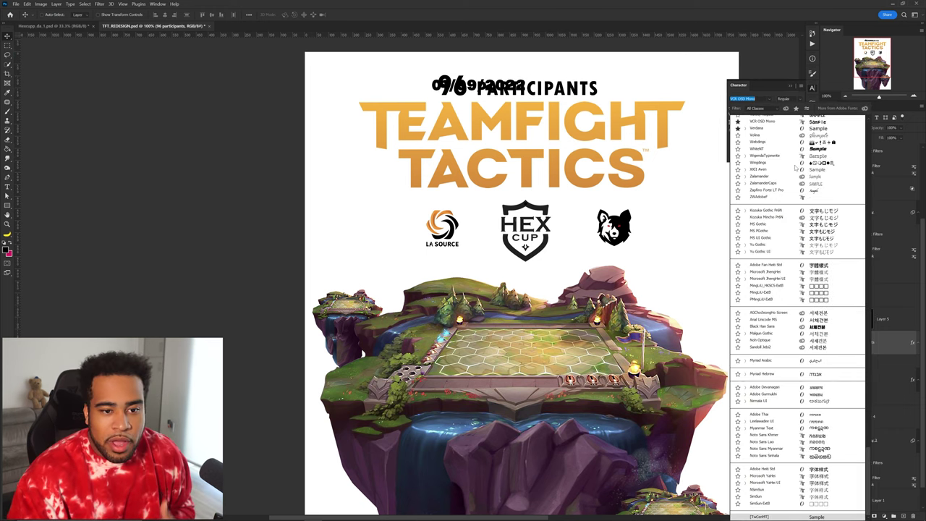
scroll(796, 167, up, 5)
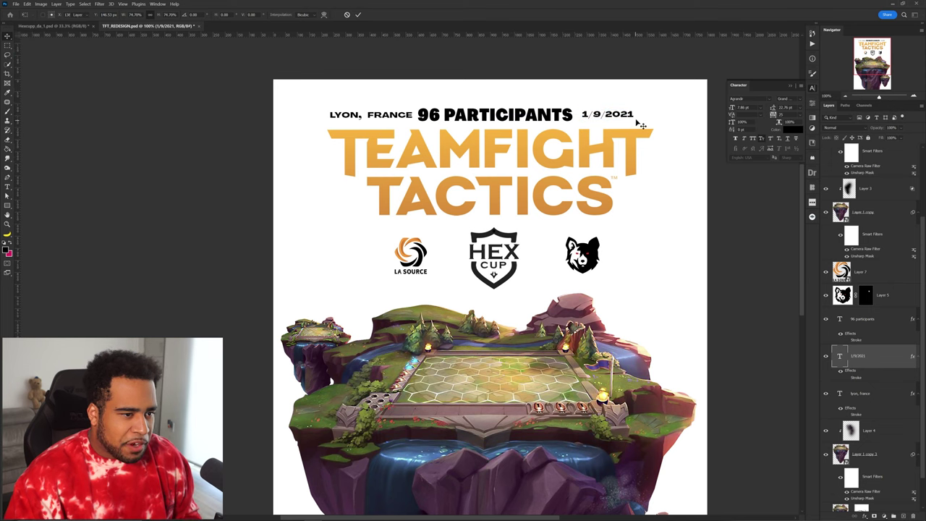
- Shrink and reposition the date beside the 96 Participants text, correct it to 1/9/2022 and tighten its tracking to 0
key(Return)
mouse_move(636, 121)
mouse_down()
mouse_move(434, 100)
mouse_move(396, 116)
mouse_move(640, 123)
mouse_up()
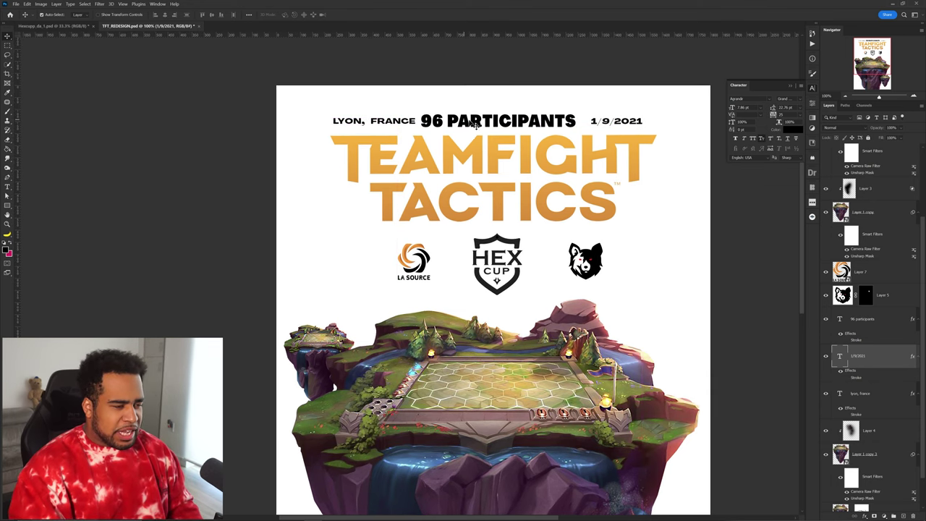
click(476, 124)
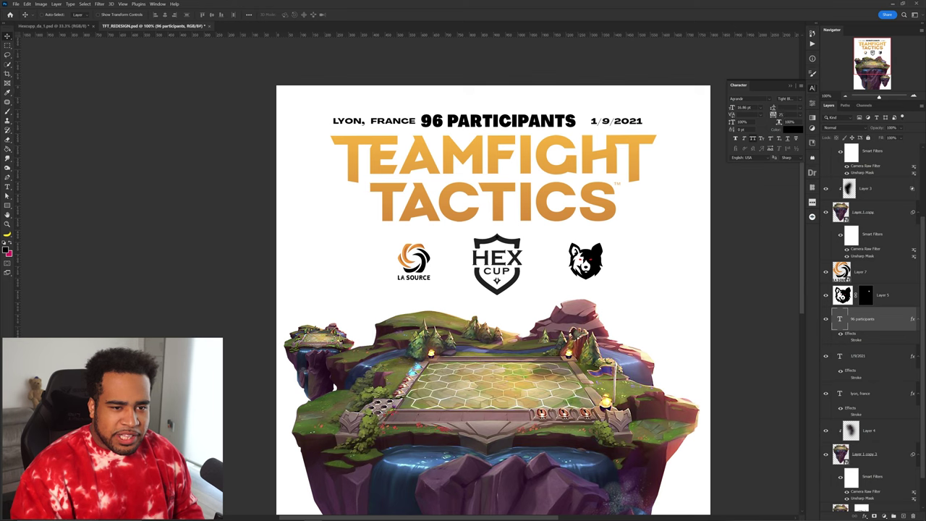
key(Return)
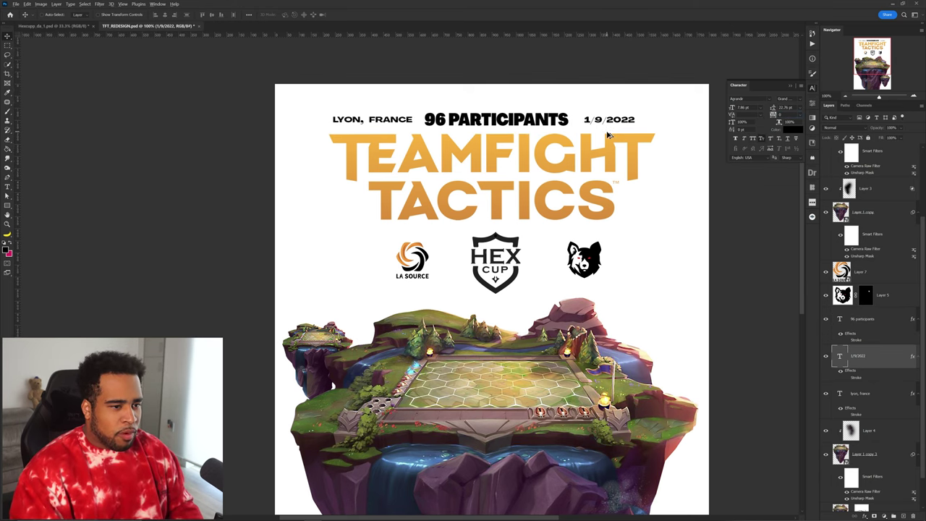
key(ctrl+minus)
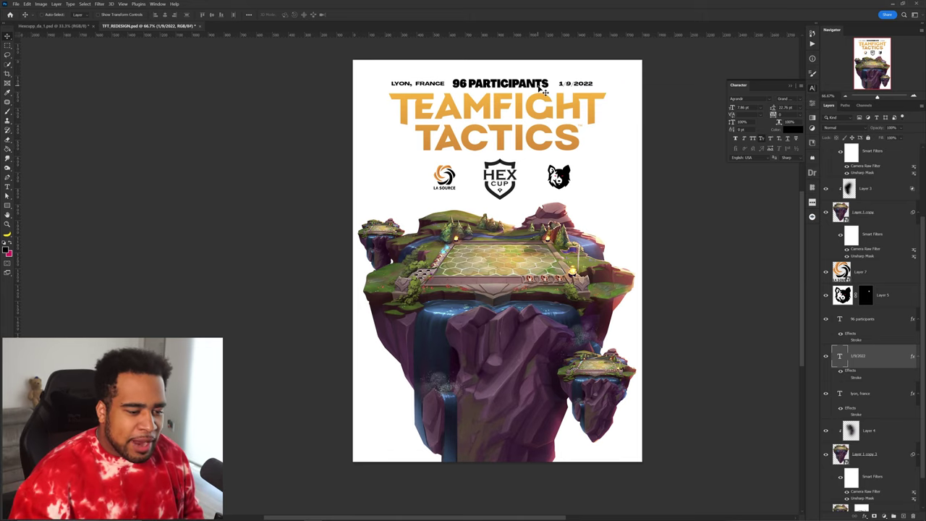
- Move the floating islands straight down on the poster and slightly enlarge the Teamfight Tactics title
drag(506, 93, 519, 107)
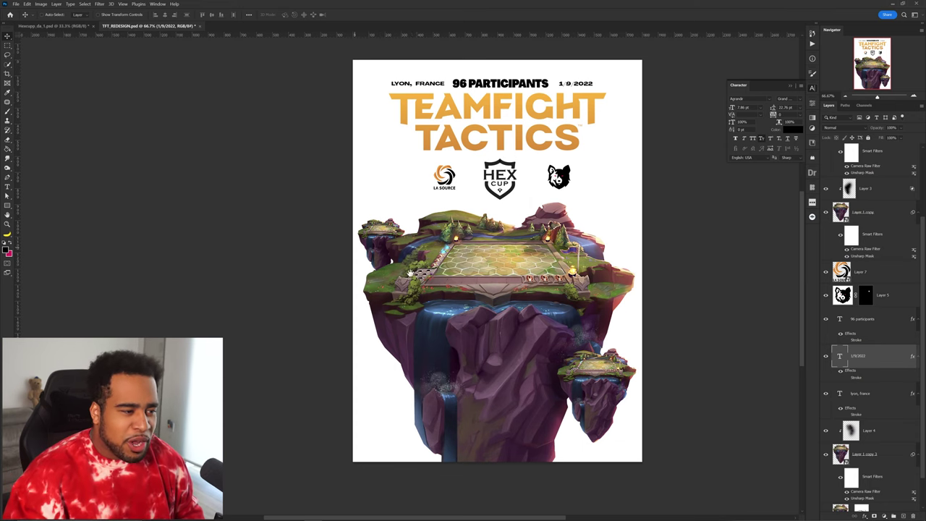
drag(410, 273, 424, 242)
drag(325, 182, 645, 417)
drag(621, 287, 622, 304)
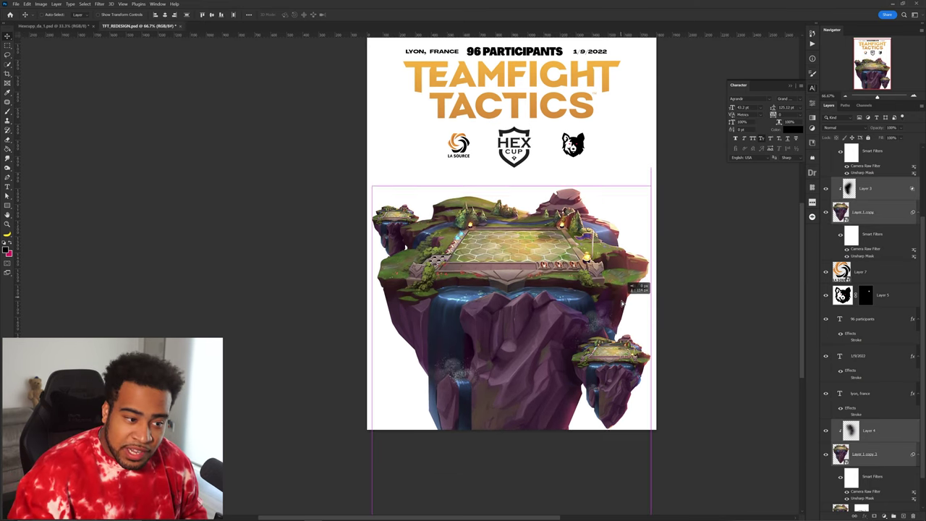
drag(622, 302, 622, 308)
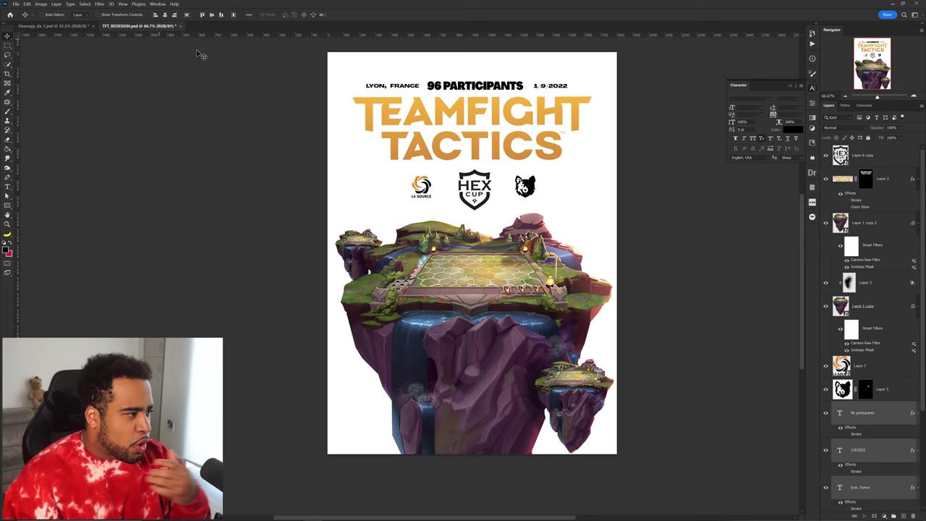
- Copy the pink and purple sky background from Hexcupp_da_1.psd into TFT_REDESIGN.psd behind the island layers
click(78, 26)
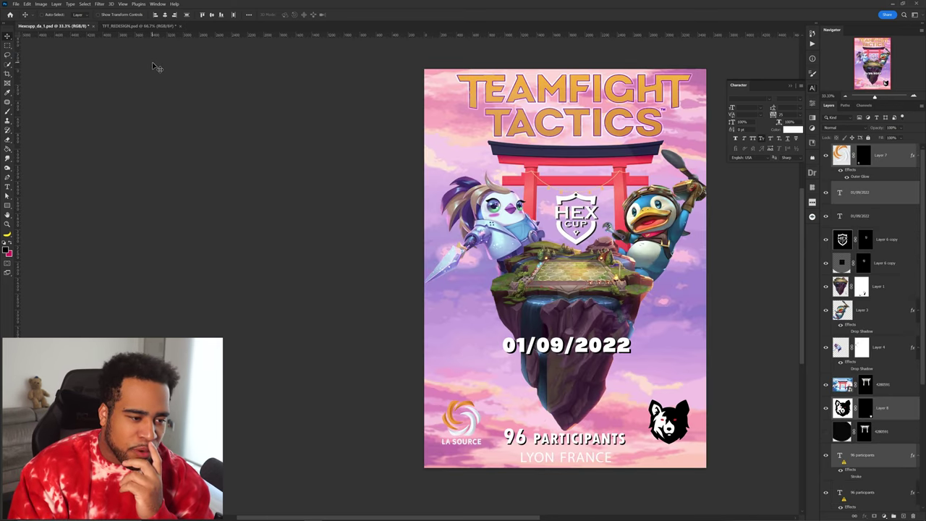
drag(464, 137, 461, 157)
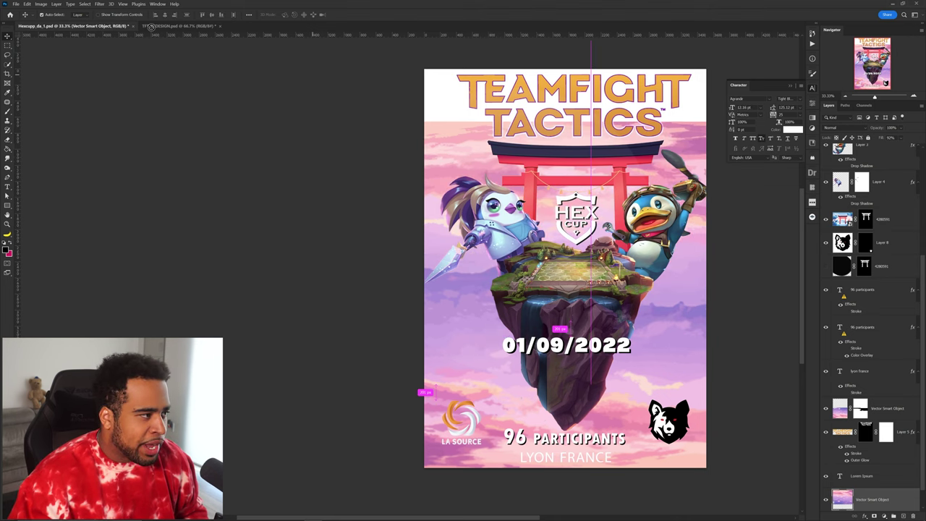
click(151, 26)
drag(495, 244, 538, 212)
- Fill the empty lower part of the sky layer with a Content-Aware fill at 100% opacity and deselect it
key(m)
drag(391, 291, 699, 366)
right_click(543, 238)
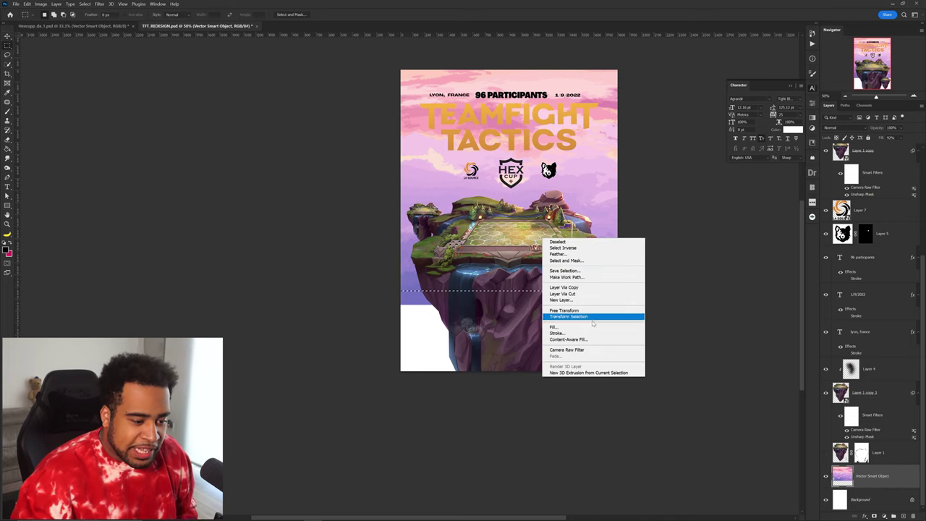
click(556, 327)
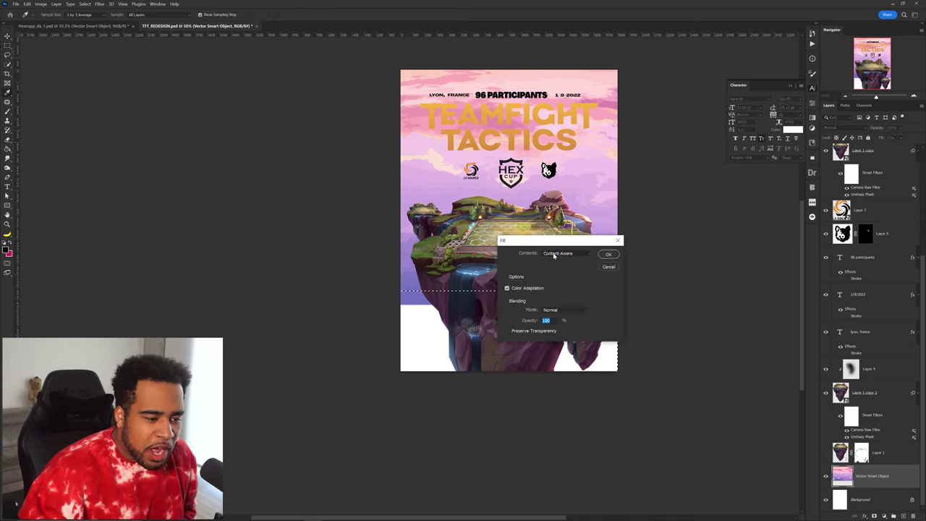
click(608, 254)
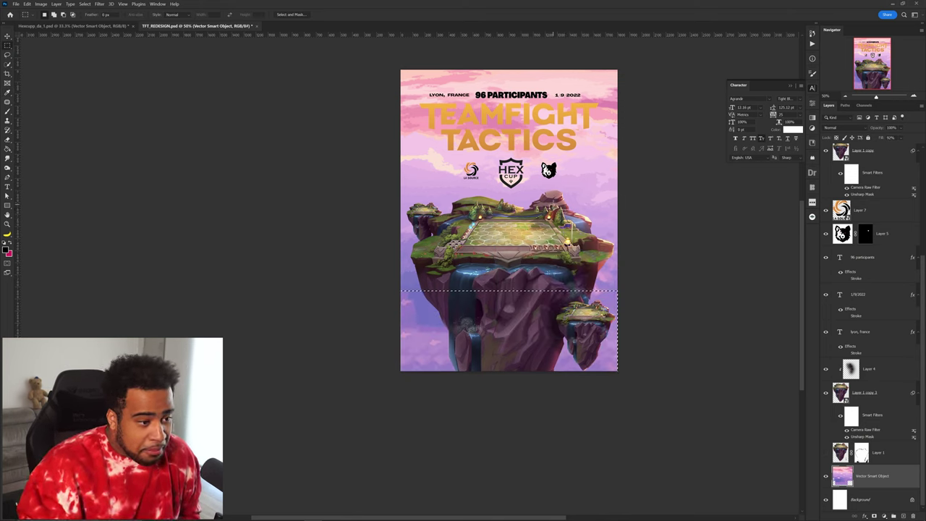
right_click(552, 200)
click(568, 208)
- Try shifting the filled sky background upward, and undo the move
key(v)
drag(512, 269, 524, 166)
key(ctrl+z)
scroll(521, 179, up, 1)
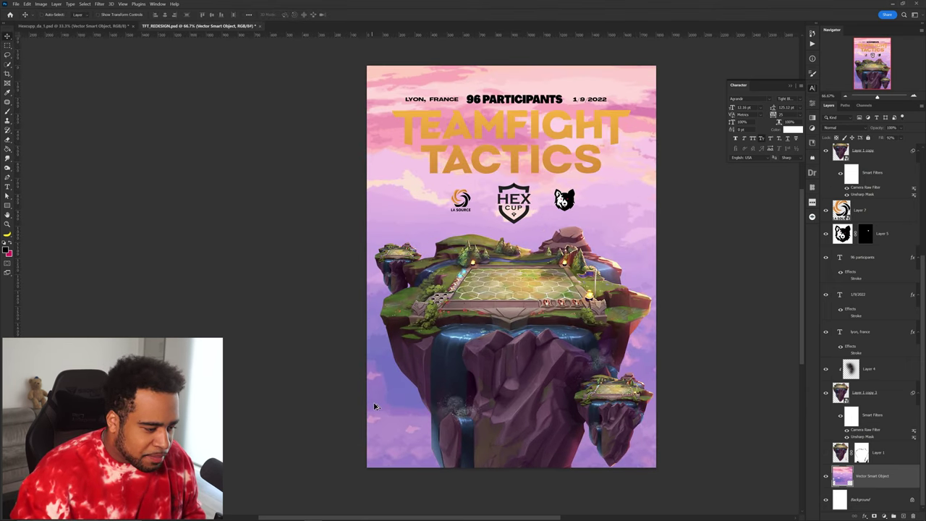
scroll(374, 406, up, 1)
scroll(421, 348, down, 1)
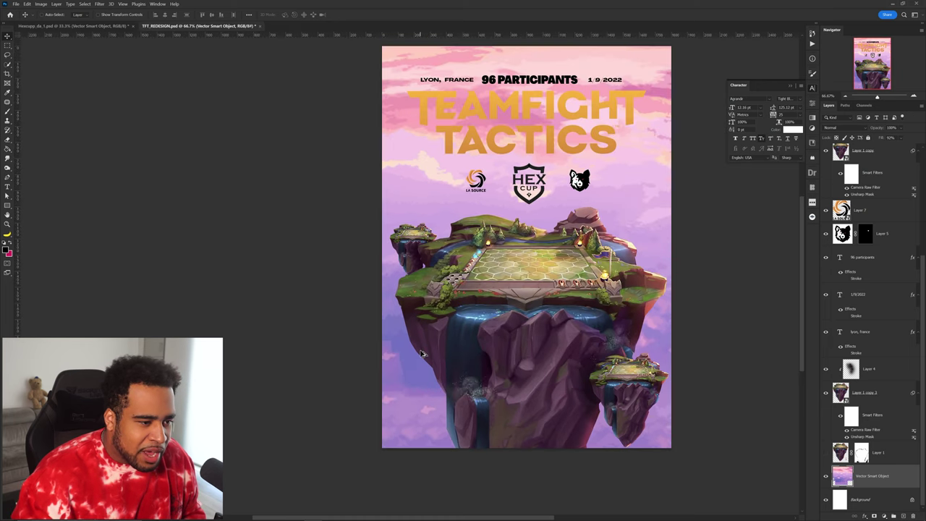
scroll(422, 353, up, 1)
scroll(422, 353, down, 1)
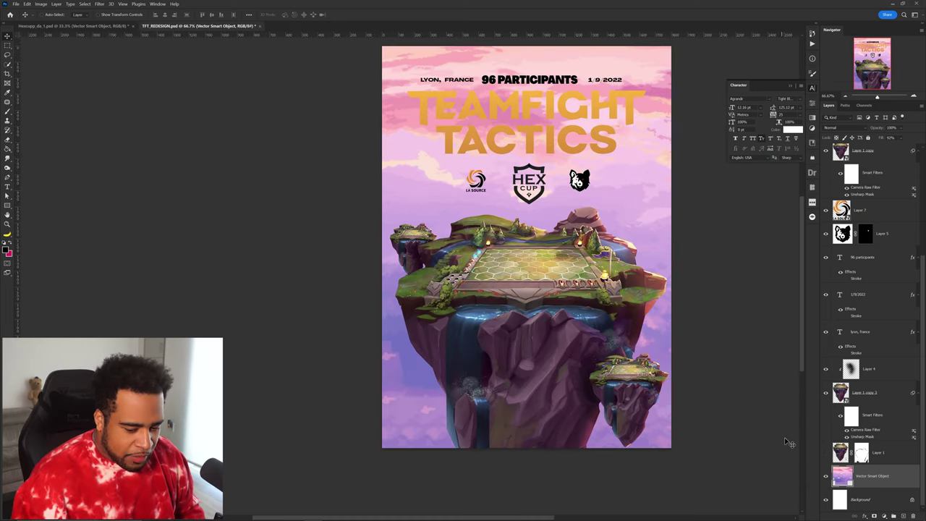
- Duplicate the sky layer, move the copy down and erase its hard upper edge to blend the two skies
key(ctrl+j)
mouse_move(610, 202)
mouse_down()
mouse_move(612, 393)
mouse_move(612, 327)
mouse_up()
key(b)
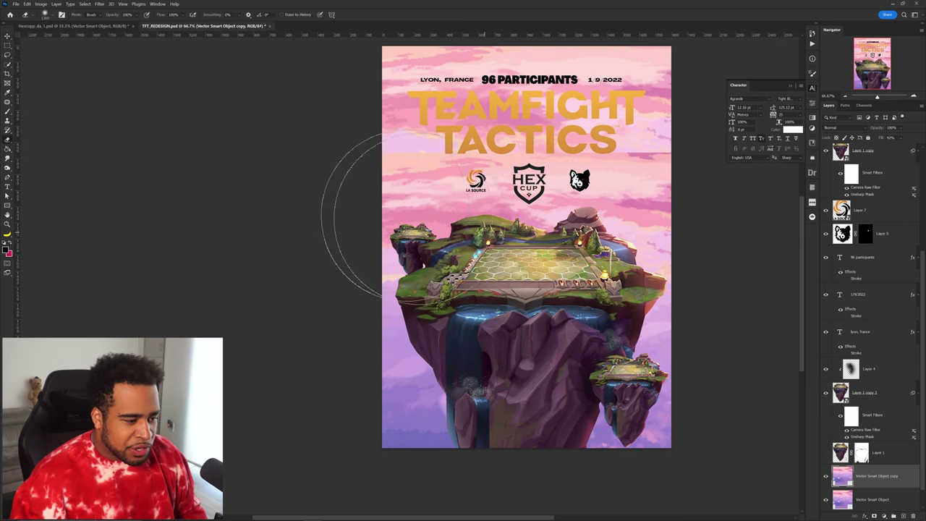
scroll(637, 223, down, 1)
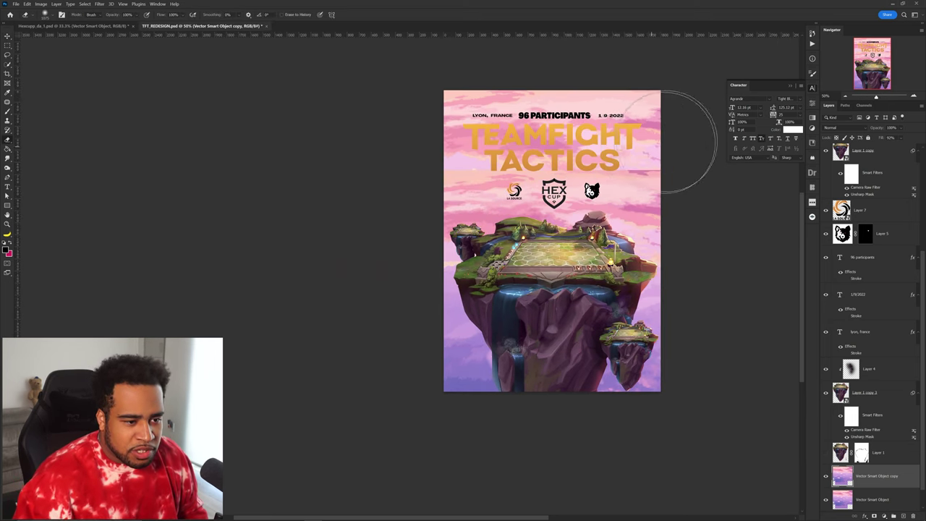
key(v)
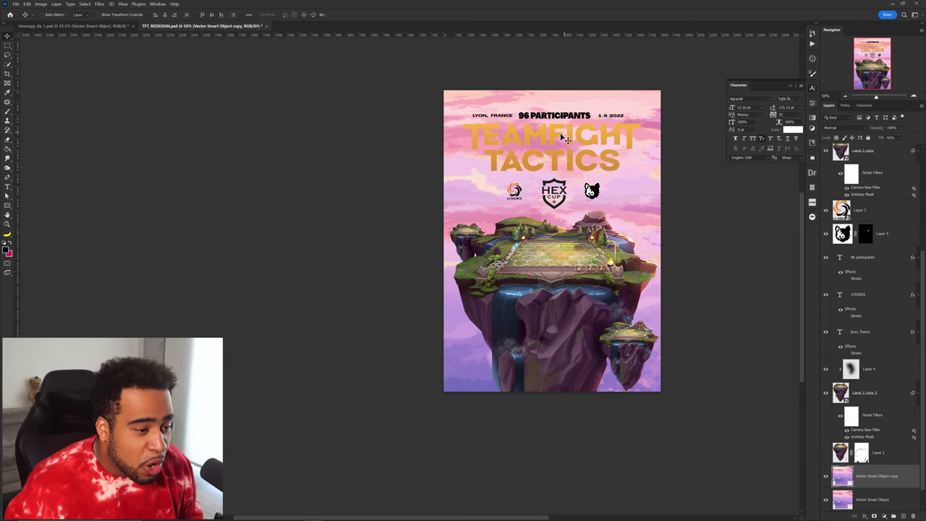
- Try moving the Teamfight Tactics title down toward the logos, and undo the move
drag(555, 136, 560, 173)
key(ctrl+z)
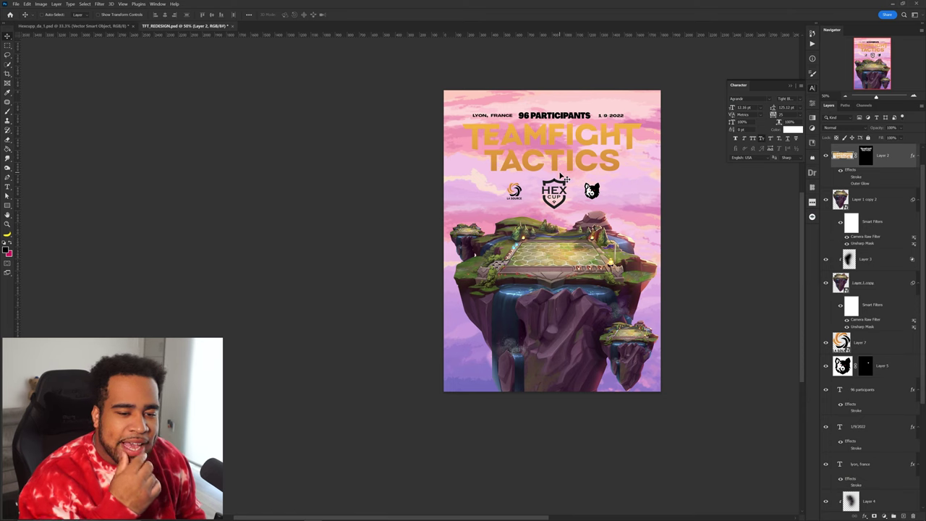
drag(540, 157, 510, 156)
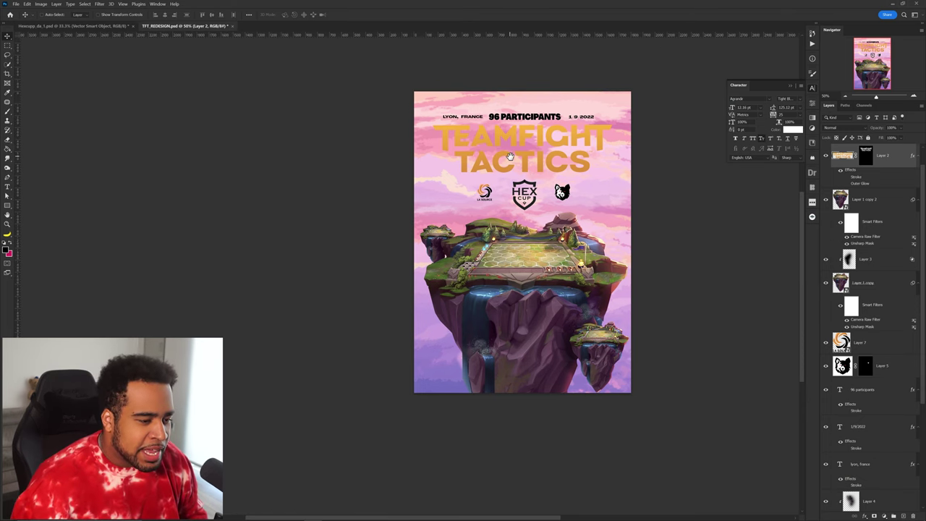
- Merge the sky layer and its copy into a single layer
click(610, 198)
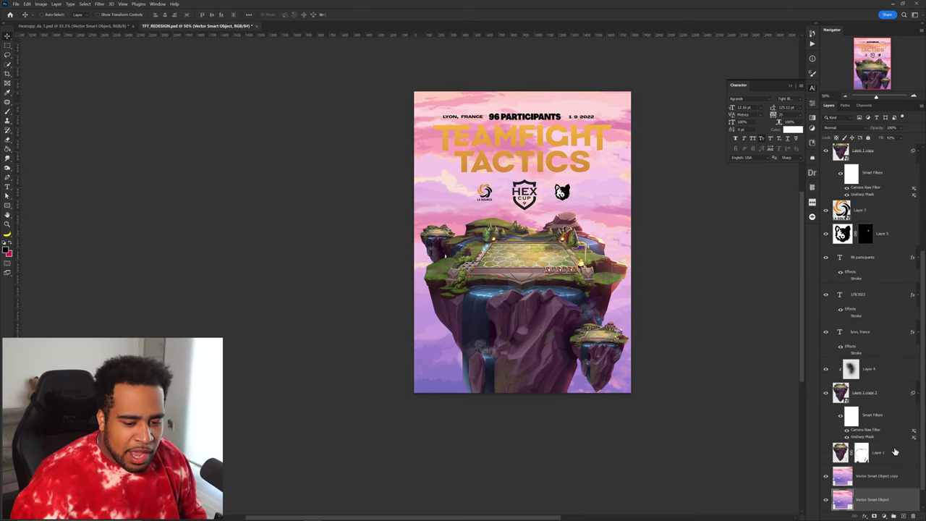
shift+click(880, 477)
key(ctrl+e)
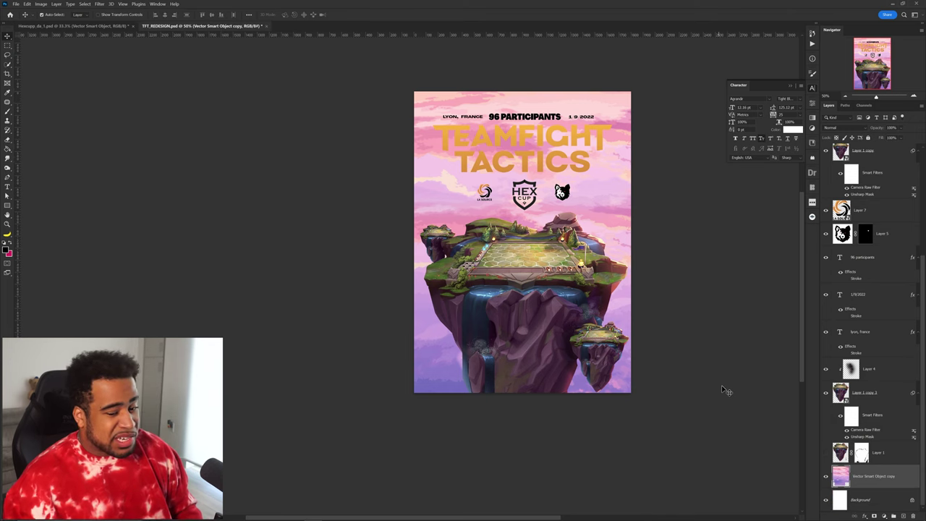
- Try erasing the upper part of the merged sky behind the title with a large soft eraser, and undo it
key(e)
drag(478, 134, 508, 135)
mouse_move(420, 73)
mouse_down()
mouse_move(479, 72)
mouse_move(456, 67)
mouse_up()
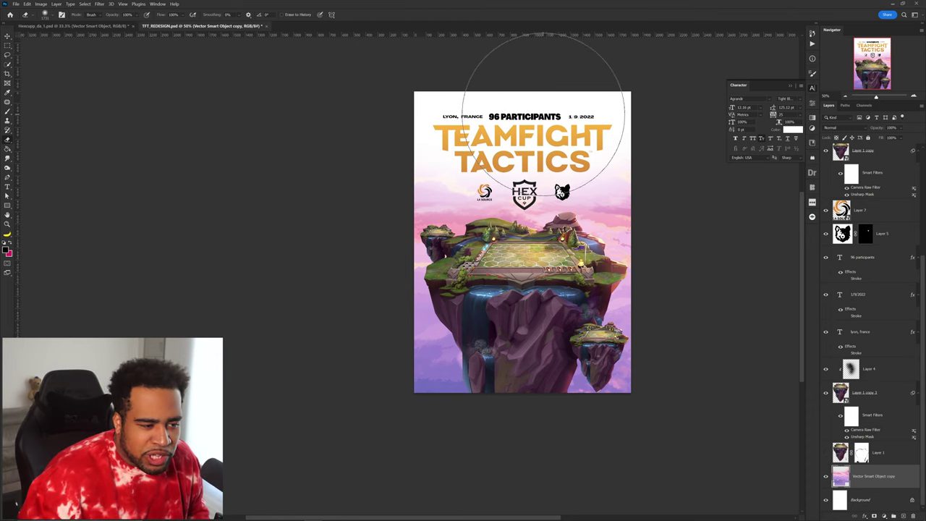
key(ctrl+z)
- Add a layer mask to the merged sky and fade its upper part to white behind the title with a large soft brush
click(873, 516)
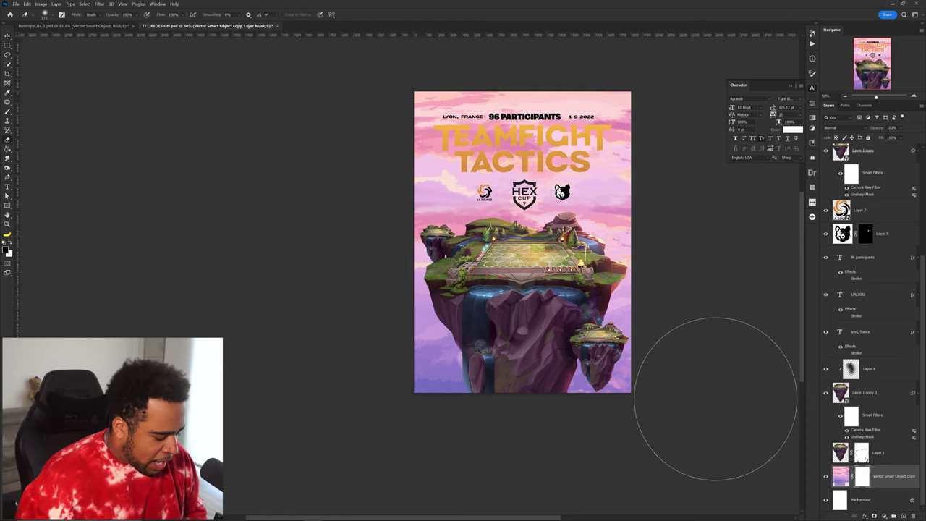
key(b)
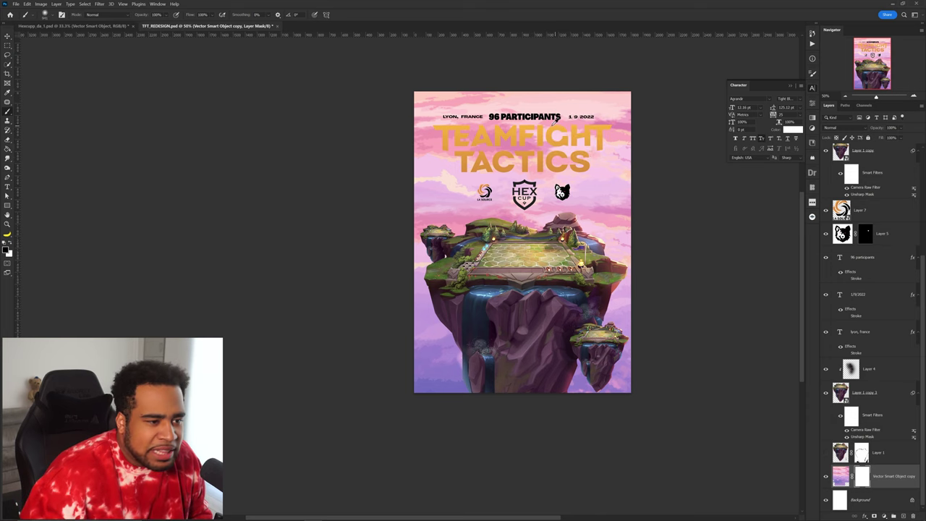
mouse_move(474, 97)
mouse_down()
mouse_move(494, 97)
mouse_move(496, 86)
mouse_move(525, 119)
mouse_up()
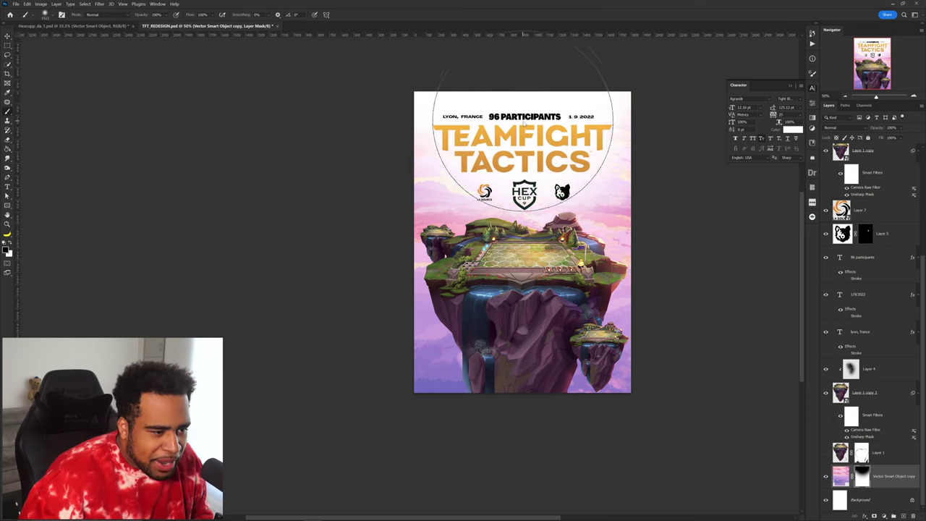
drag(610, 94, 642, 92)
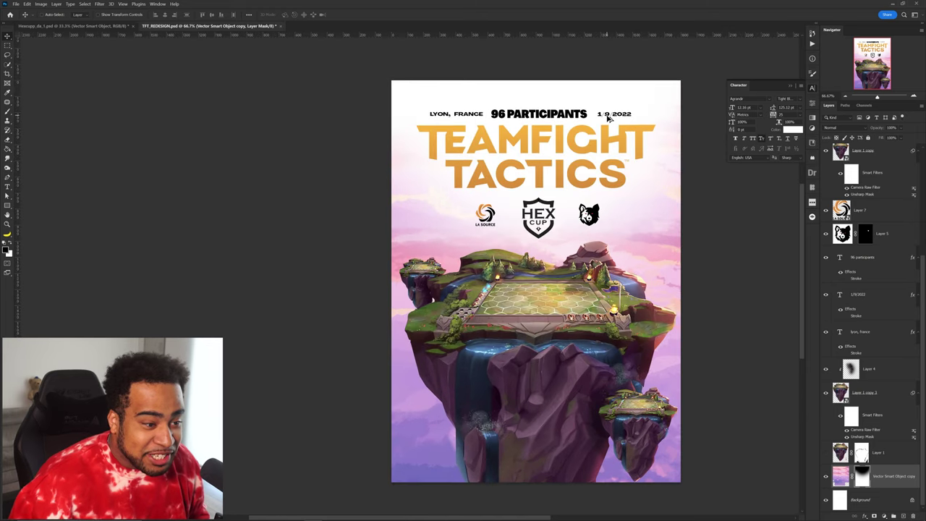
scroll(610, 118, up, 1)
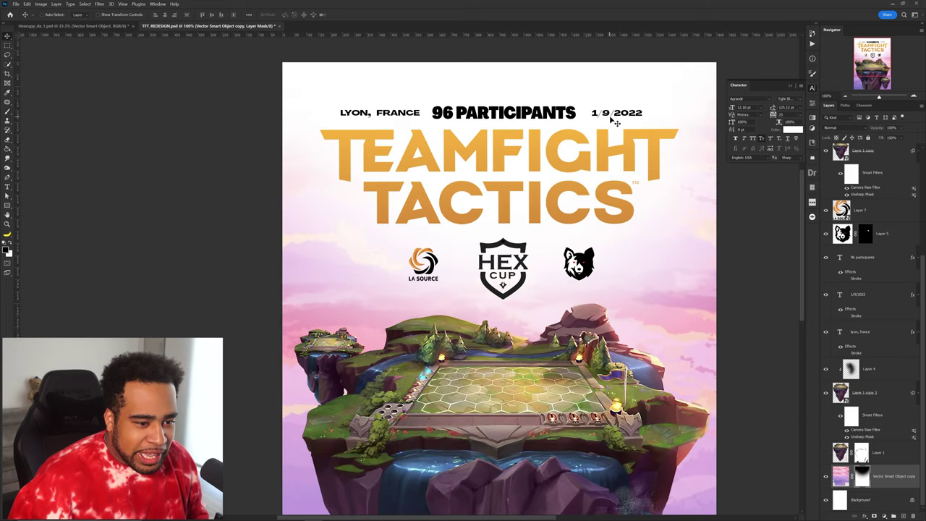
key(b)
scroll(518, 123, down, 2)
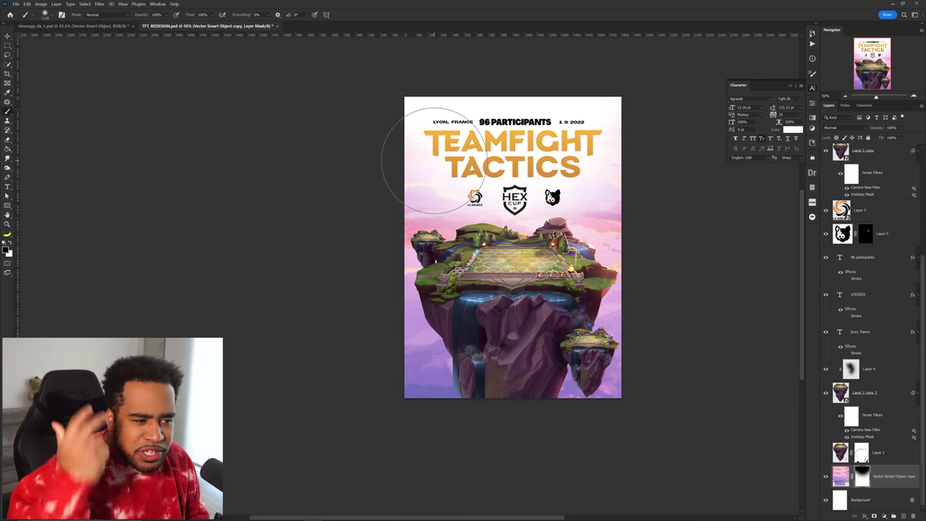
alt+drag(500, 147, 512, 152)
key(x)
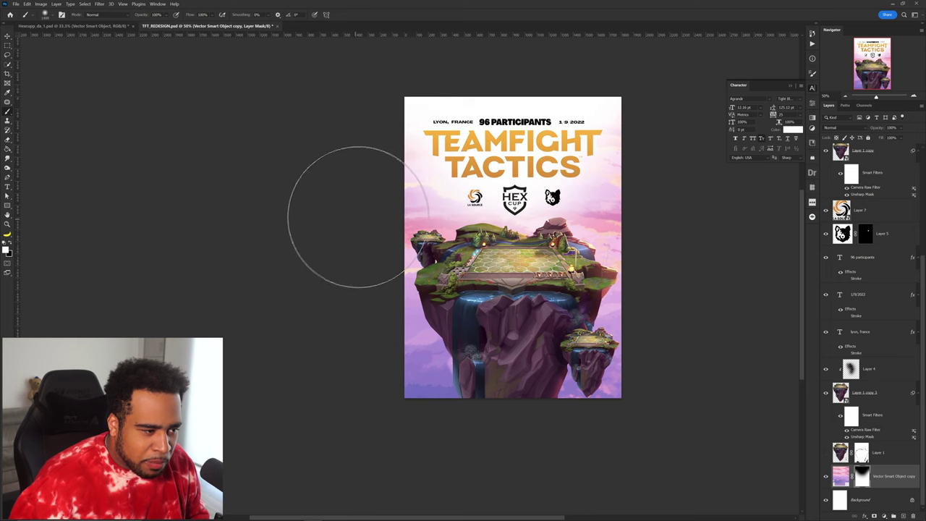
drag(621, 211, 645, 198)
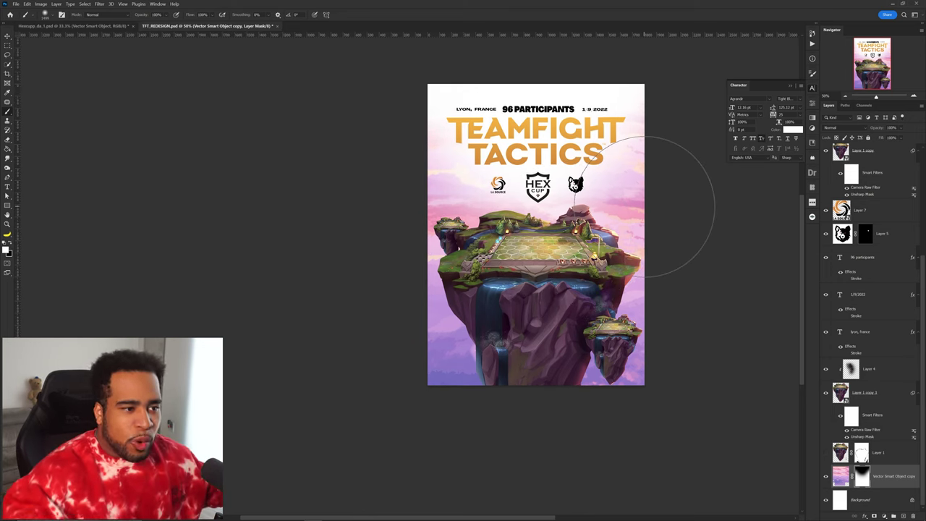
key(v)
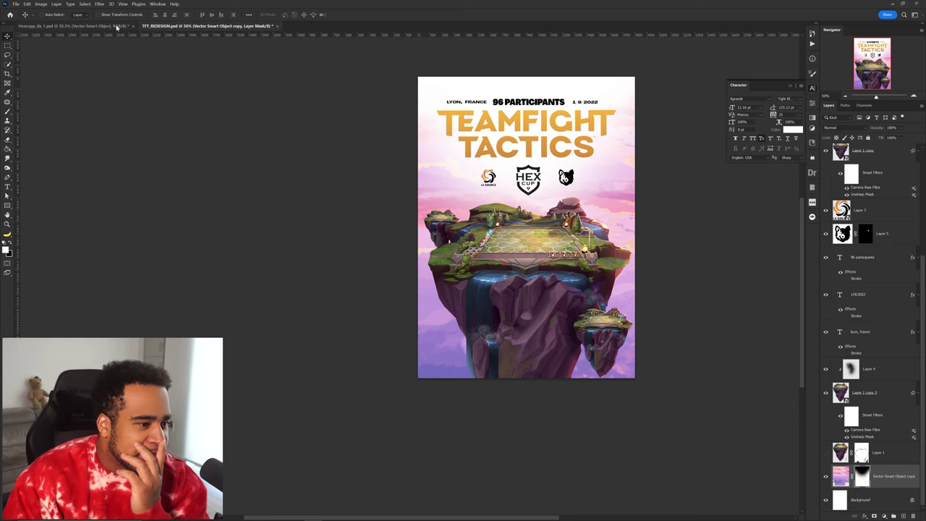
- Try adding the original poster's red torii gate behind the island, spreading the side logos outward and moving the Hex Cup logo up
click(116, 27)
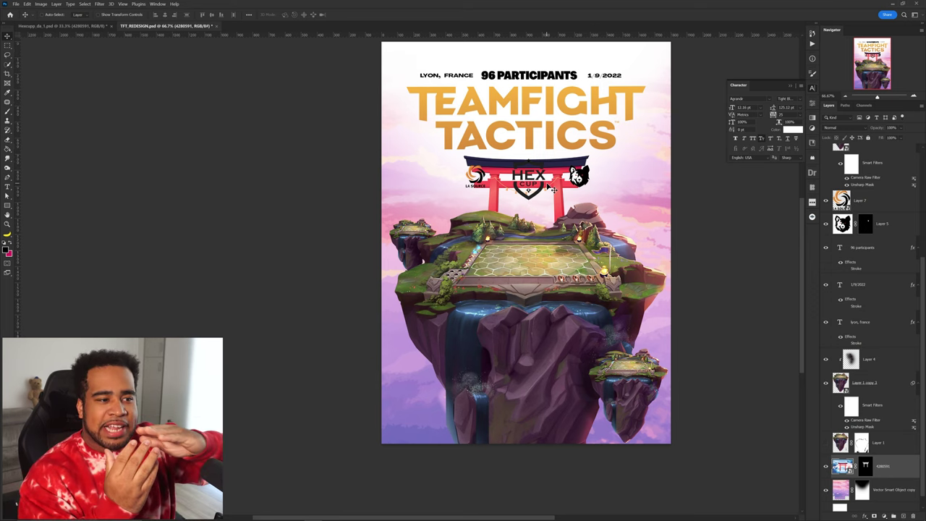
drag(578, 176, 608, 176)
drag(479, 175, 459, 175)
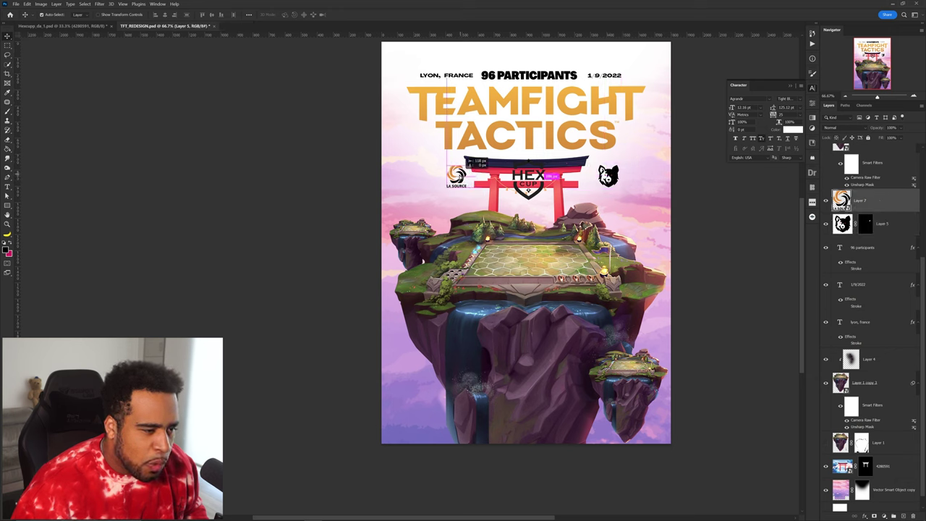
drag(529, 178, 531, 116)
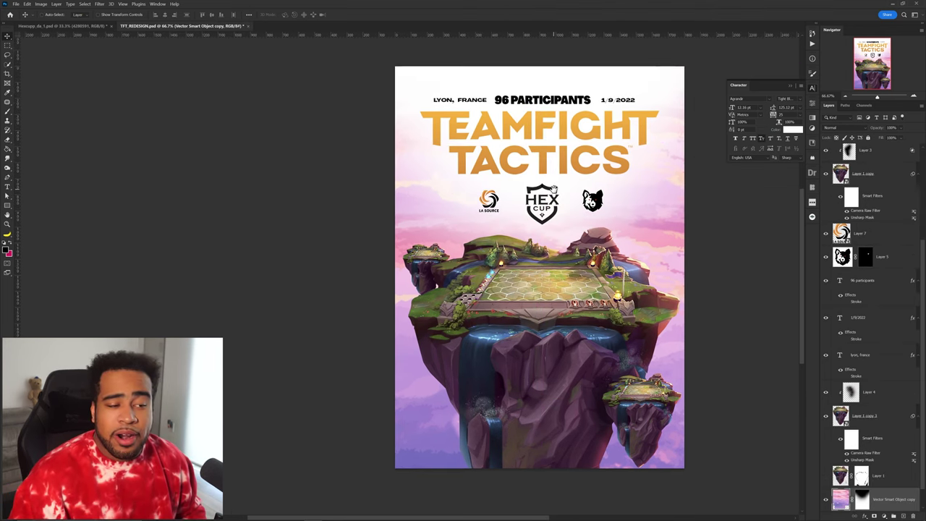
- Try repositioning the two penguin characters on the original poster
click(37, 27)
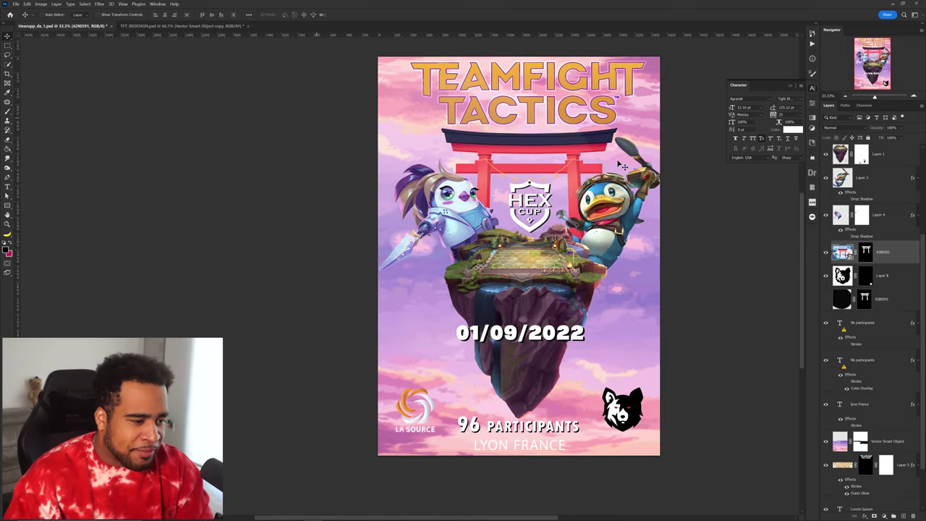
drag(614, 210, 568, 216)
key(ctrl+z)
drag(480, 214, 453, 170)
click(599, 207)
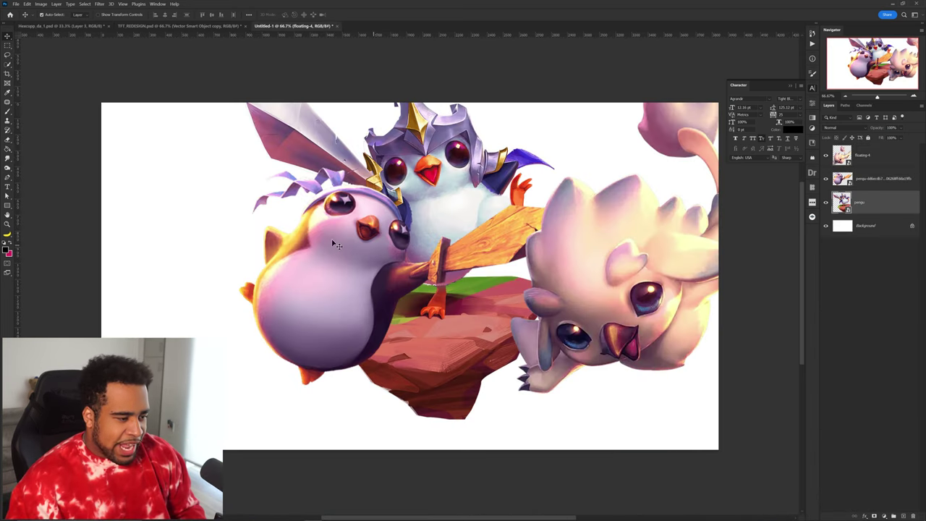
- In the character document, move the wooden-sword penguin aside and scale the crowned penguin down to about 28%
drag(336, 245, 232, 225)
click(445, 186)
key(ctrl+t)
drag(542, 244, 395, 245)
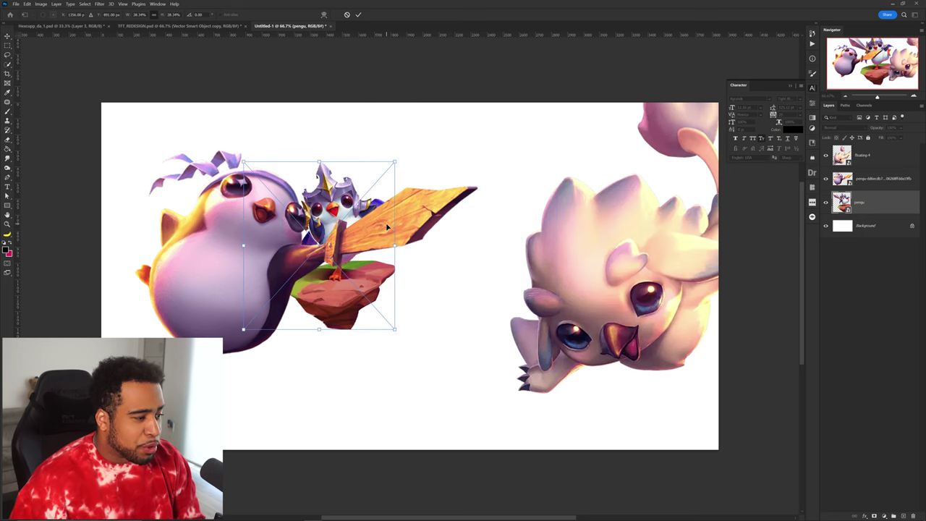
key(Return)
- Bring the crowned penguin on its floating rock into the TFT_REDESIGN poster and resize it near the wolf logo
drag(327, 200, 110, 19)
click(90, 26)
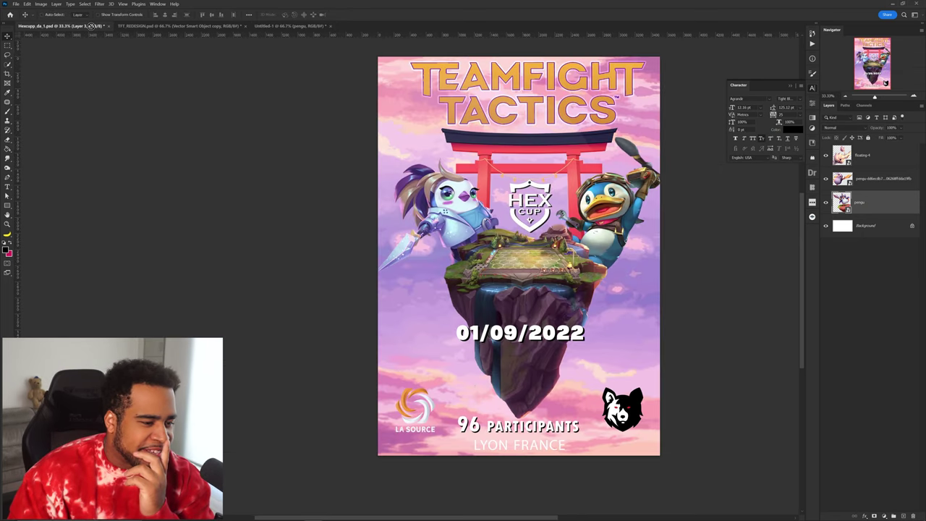
drag(170, 27, 596, 243)
key(ctrl+t)
key(Return)
- Order the crowned penguin layer behind the islands, just above the sky, and position it at the poster's right edge beside the wolf logo
mouse_move(880, 498)
mouse_down()
mouse_move(879, 467)
mouse_move(879, 486)
mouse_up()
mouse_move(641, 235)
mouse_down()
mouse_move(673, 215)
mouse_move(698, 230)
mouse_move(647, 235)
mouse_move(656, 227)
mouse_up()
key(ctrl+t)
key(Return)
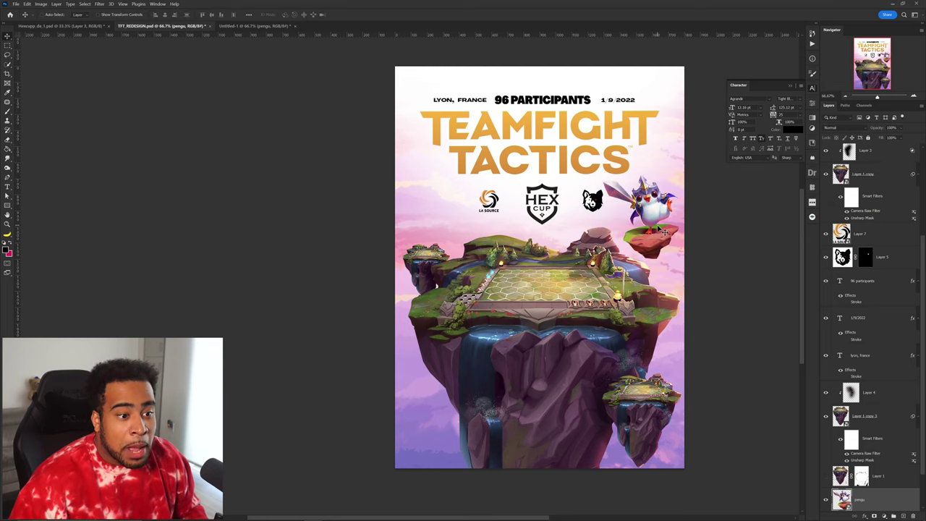
- Bring the pink horned creature from the web image search into the poster, shrink it and raise its layer above the islands
click(249, 26)
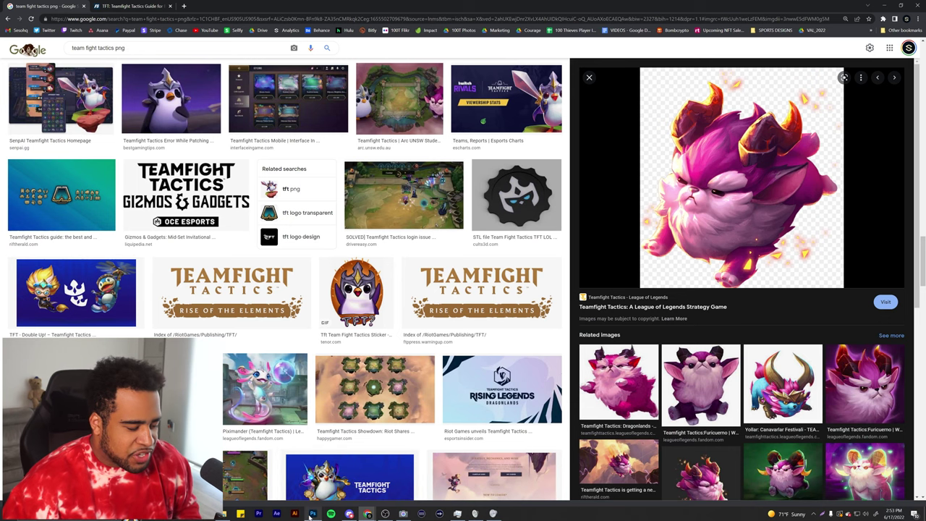
click(312, 513)
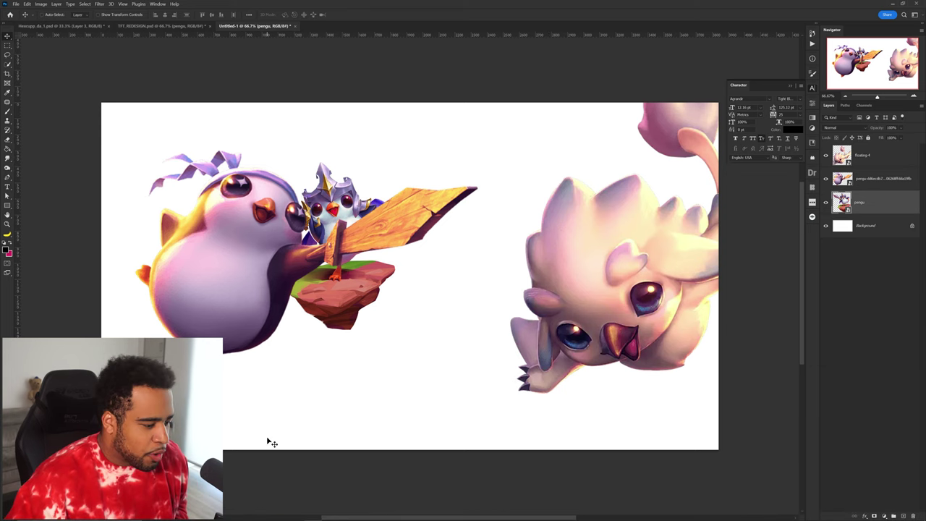
key(ctrl+shift+Tab)
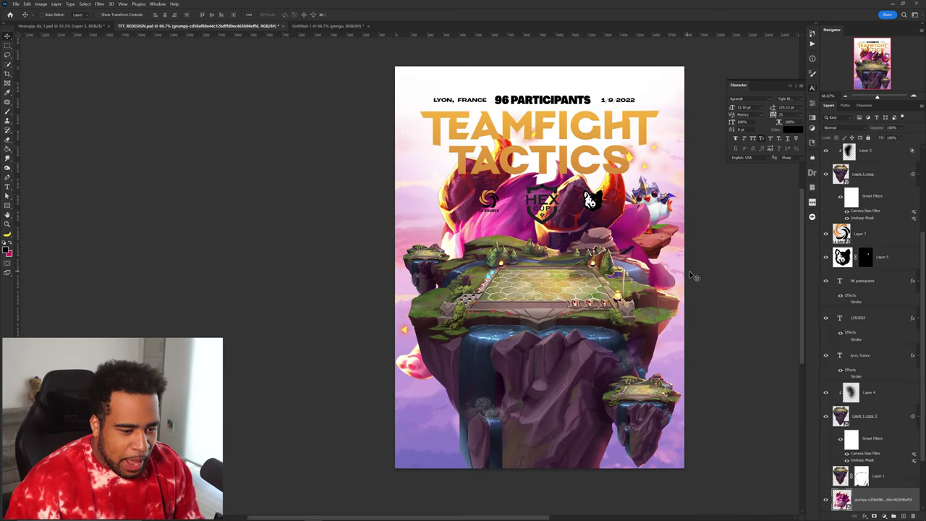
key(ctrl+t)
drag(684, 269, 426, 267)
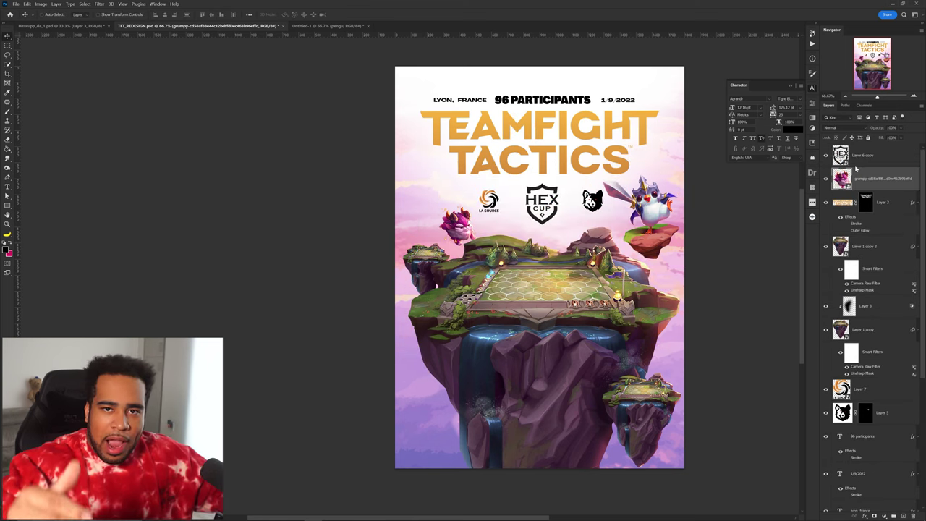
- Place the horned creature on the main island's back-left ridge beside the game board and rotate it to fit the ground
drag(463, 233, 490, 246)
key(ctrl+t)
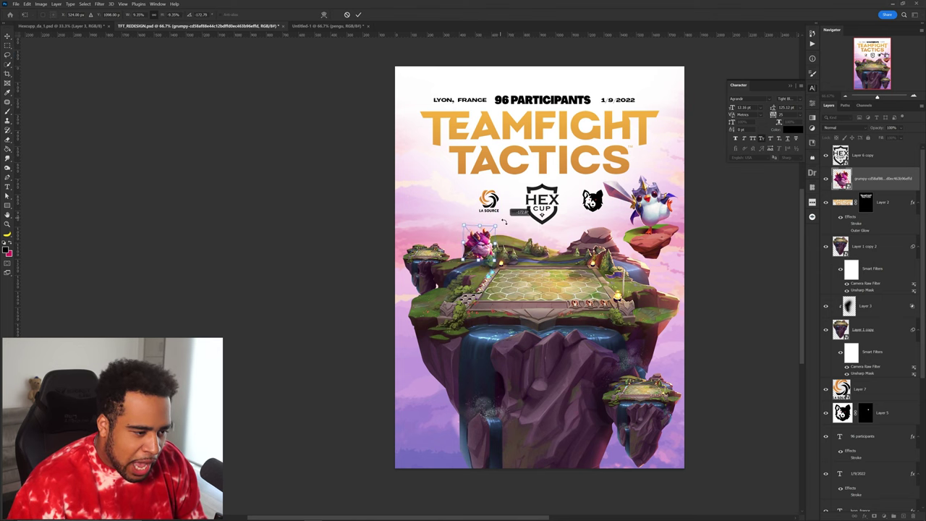
key(Return)
- Add two soft shadow layers above the island artwork and beneath the pink horned creature
scroll(489, 217, up, 2)
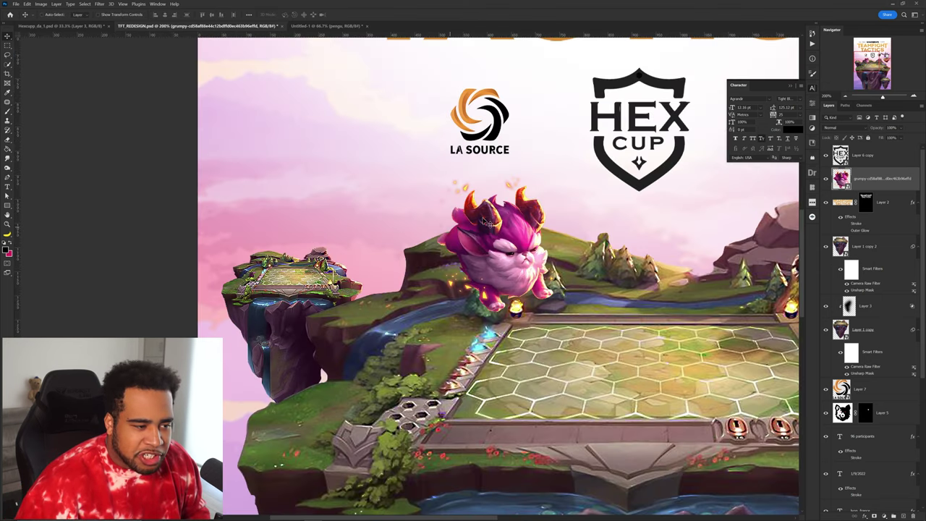
mouse_move(411, 256)
mouse_down()
mouse_move(396, 208)
mouse_move(410, 255)
mouse_up()
key(ctrl+z)
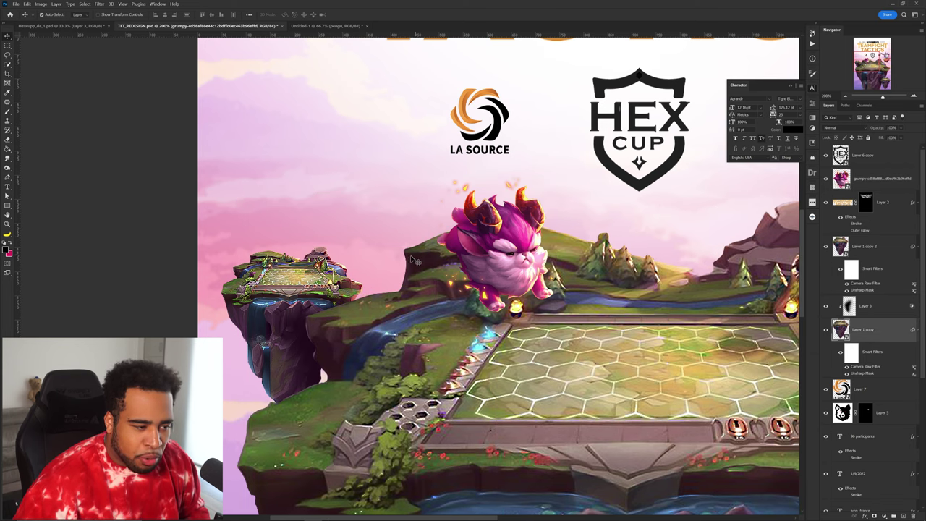
drag(474, 238, 474, 238)
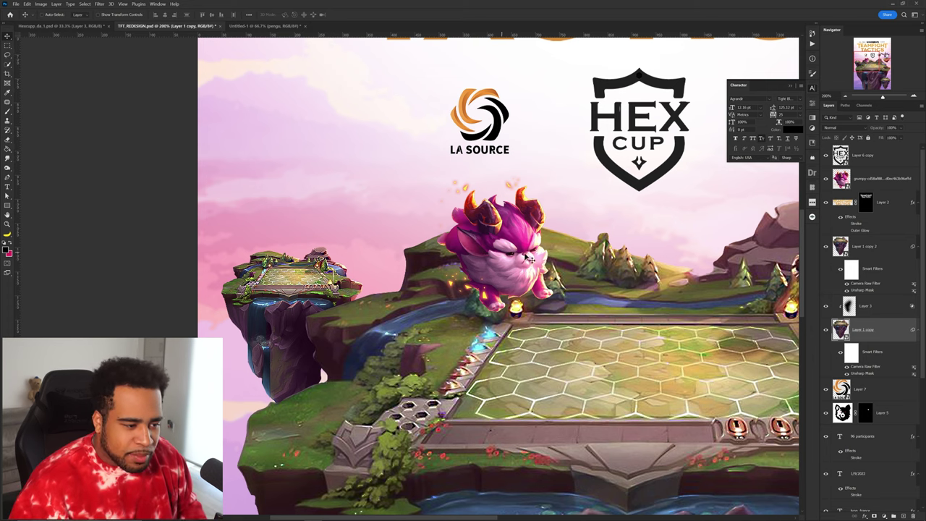
click(530, 258)
click(881, 250)
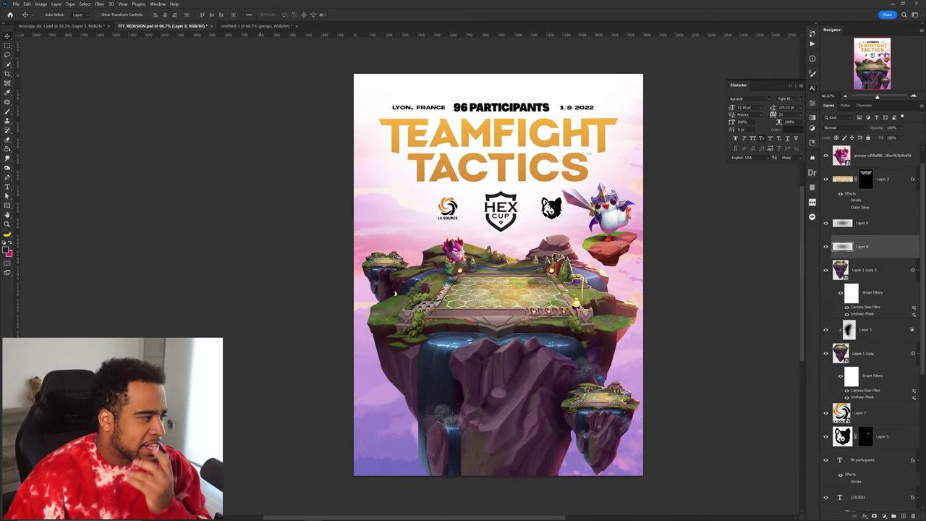
- Bring the white floating creature from the character document into the poster and scale it over the main island's lower-left side
mouse_move(114, 519)
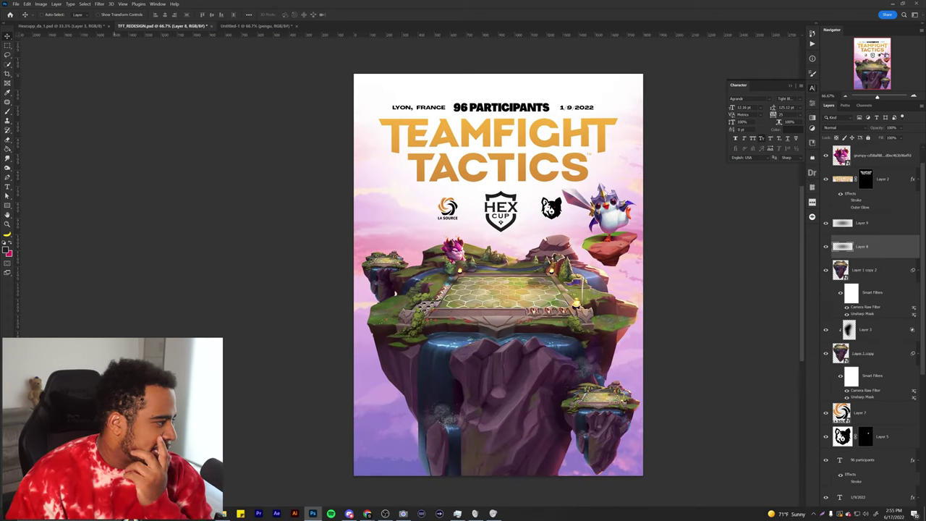
click(257, 26)
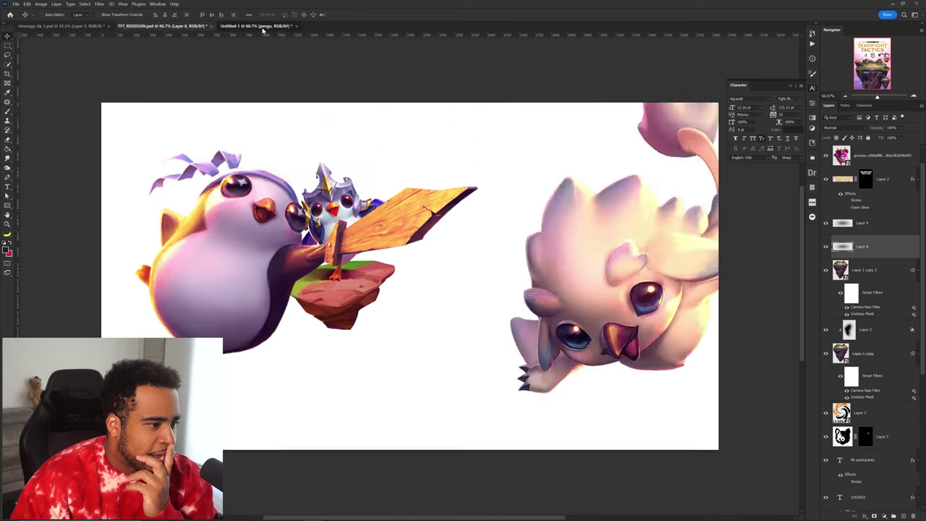
drag(176, 35, 455, 253)
key(ctrl+t)
drag(618, 240, 448, 387)
key(Return)
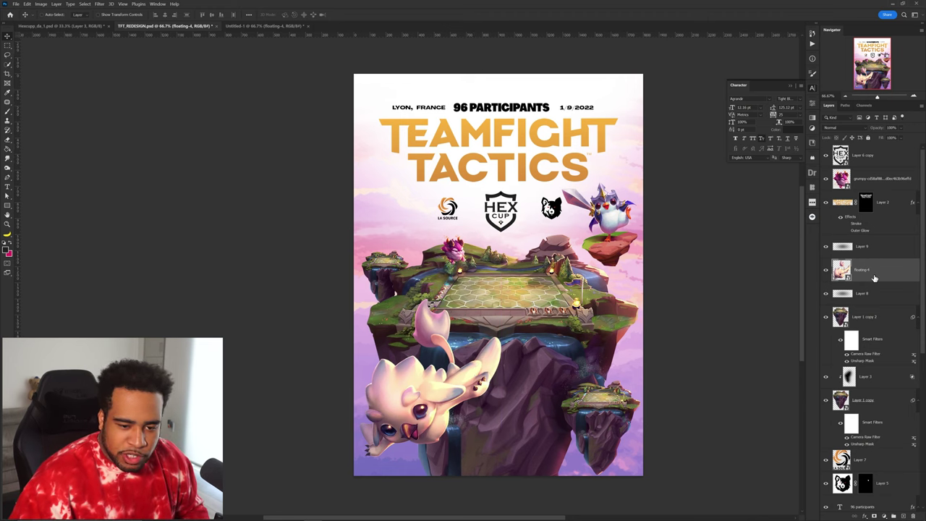
- Add a soft, reduced-opacity shadow on a new layer beneath the white creature and shift it over the island rock
click(876, 300)
click(887, 317)
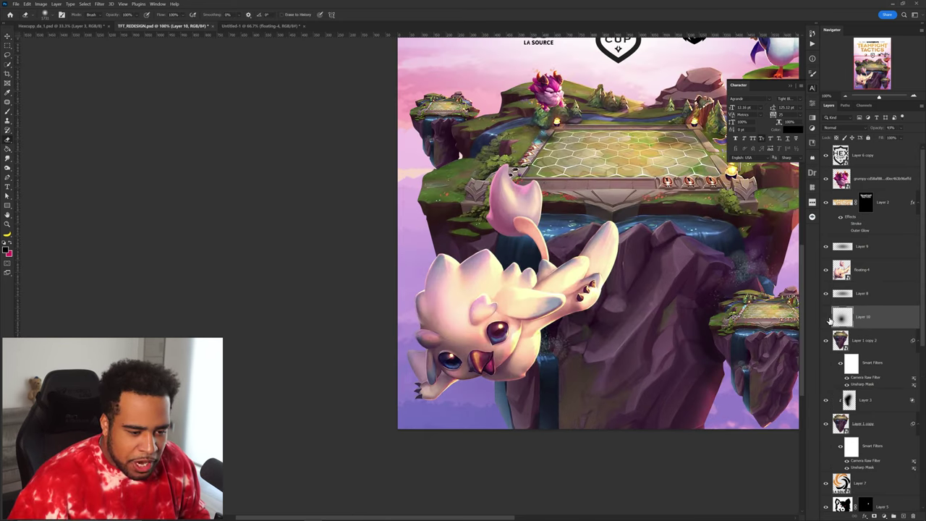
click(826, 317)
click(827, 317)
key(v)
key(b)
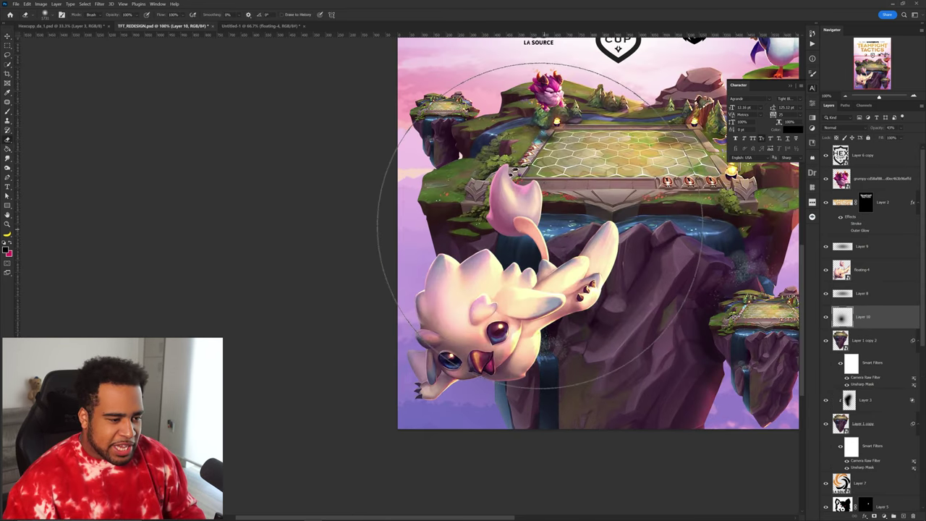
key(v)
mouse_move(644, 176)
mouse_down()
mouse_move(501, 245)
mouse_move(581, 274)
mouse_move(573, 283)
mouse_up()
scroll(502, 249, down, 1)
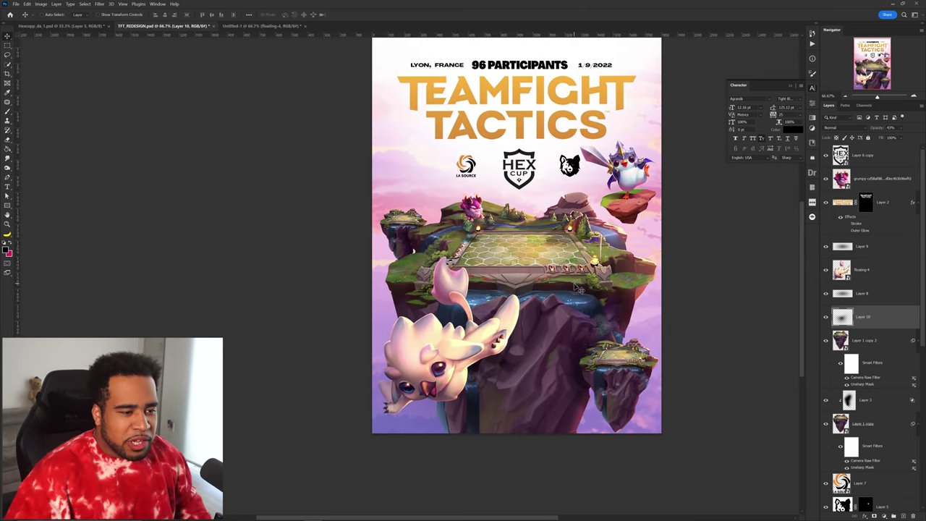
- Add a Levels adjustment clipped to the crowned penguin layer and raise its shadow input to darken the penguin and rock
ctrl+click(635, 179)
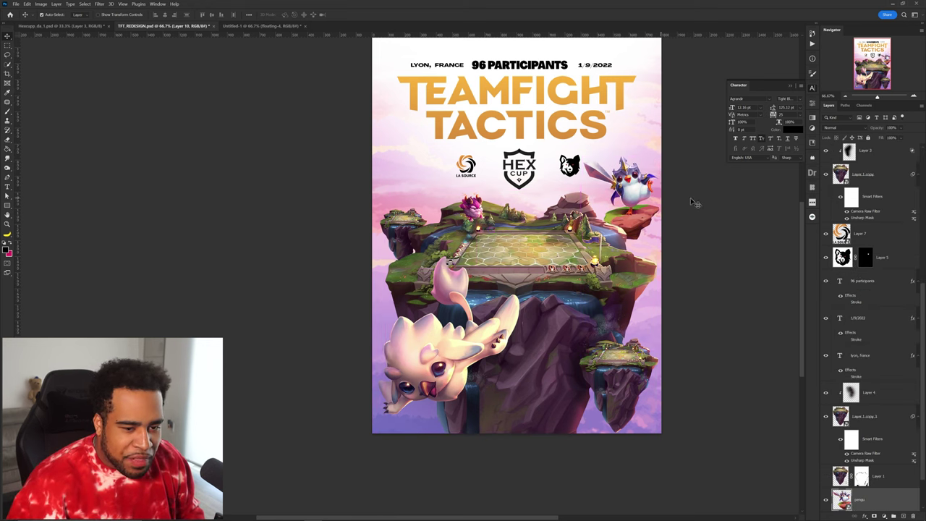
scroll(872, 472, down, 2)
click(884, 516)
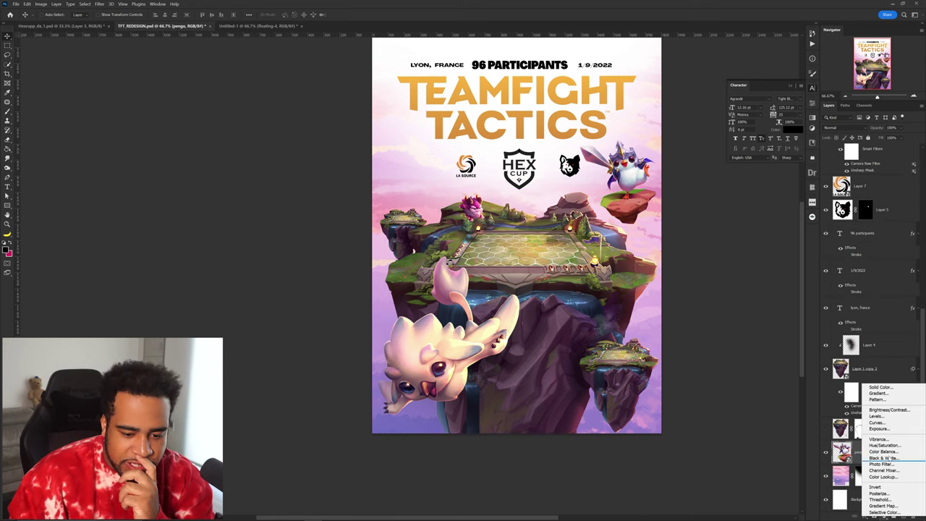
click(879, 416)
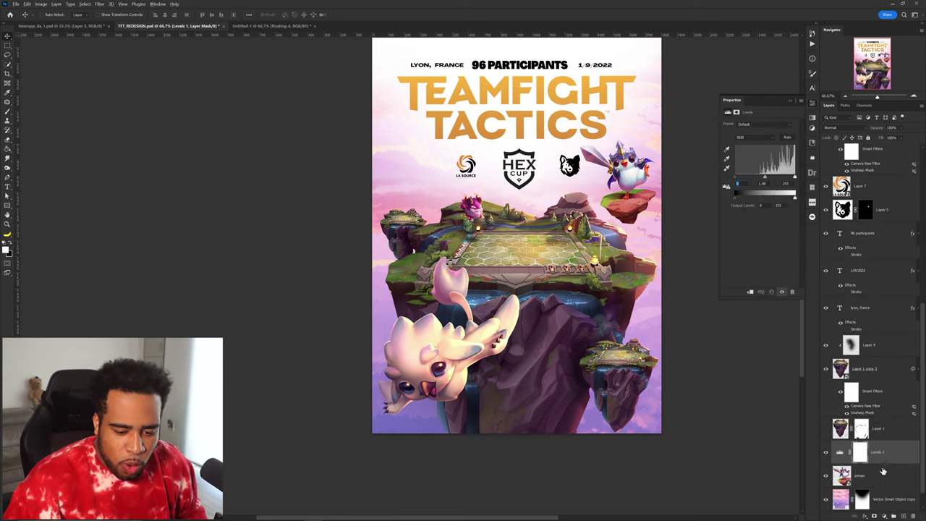
drag(737, 179, 764, 179)
click(812, 104)
key(b)
key(ctrl+plus)
drag(634, 209, 490, 217)
- Sketch light-direction lines from the right toward the penguin and islands over a screen capture, and discard the capture
key(super+shift+s)
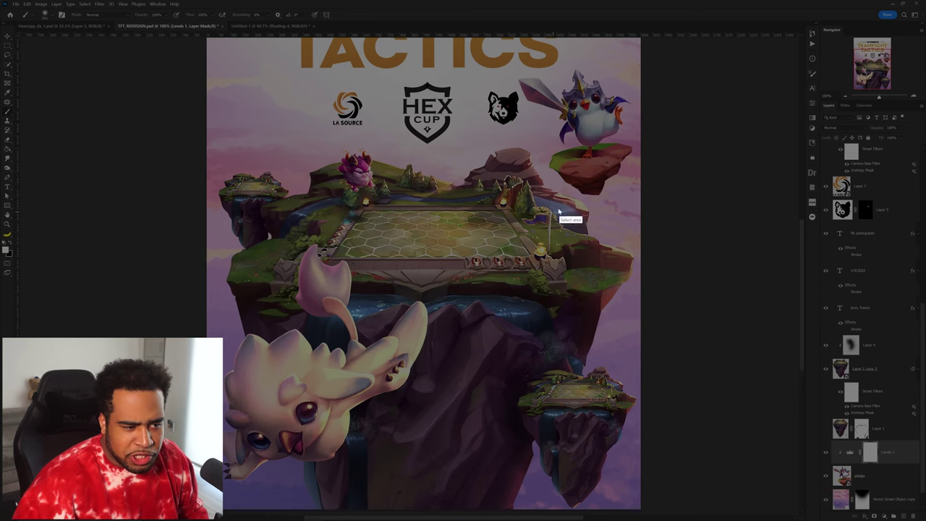
drag(334, 32, 702, 369)
drag(780, 466, 792, 478)
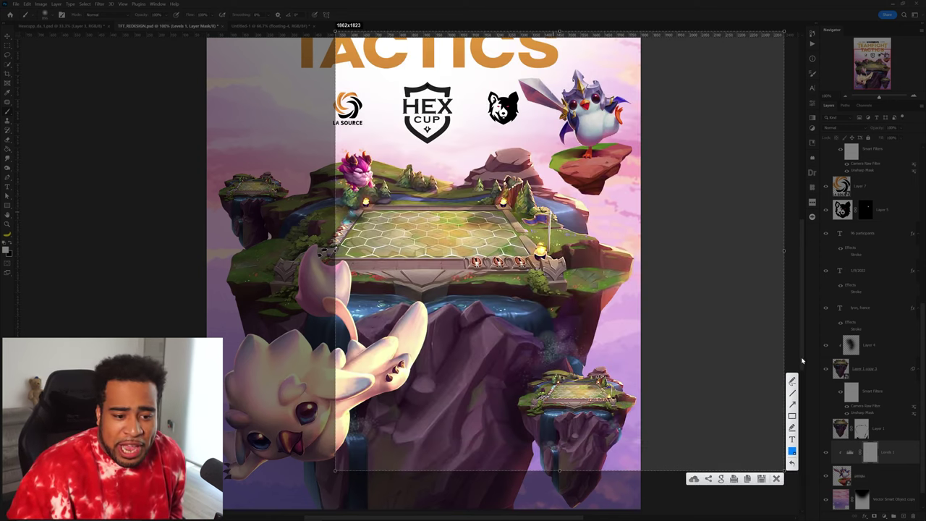
drag(641, 410, 576, 117)
drag(750, 88, 603, 169)
drag(773, 107, 659, 212)
drag(762, 201, 610, 242)
click(776, 479)
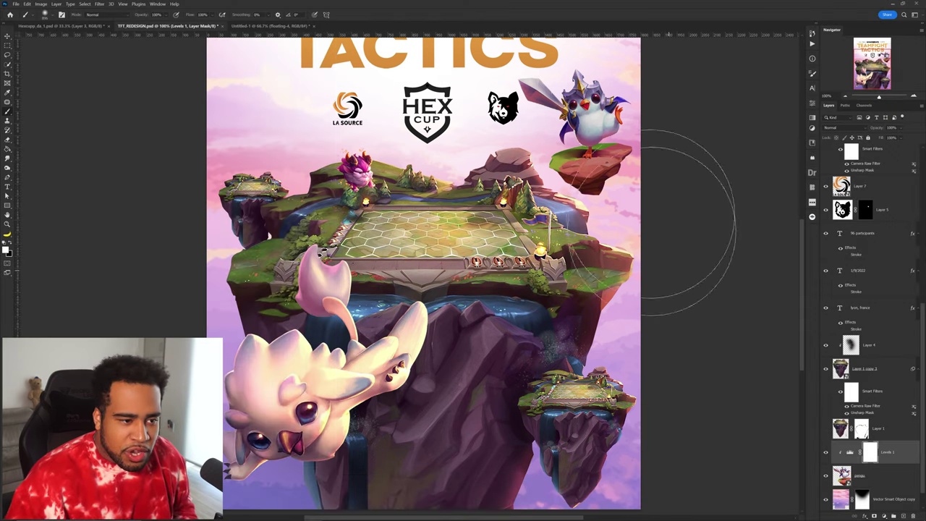
- Brush the Levels mask around the crowned penguin's floating rock to bring back its highlights on the lit side
scroll(637, 123, up, 2)
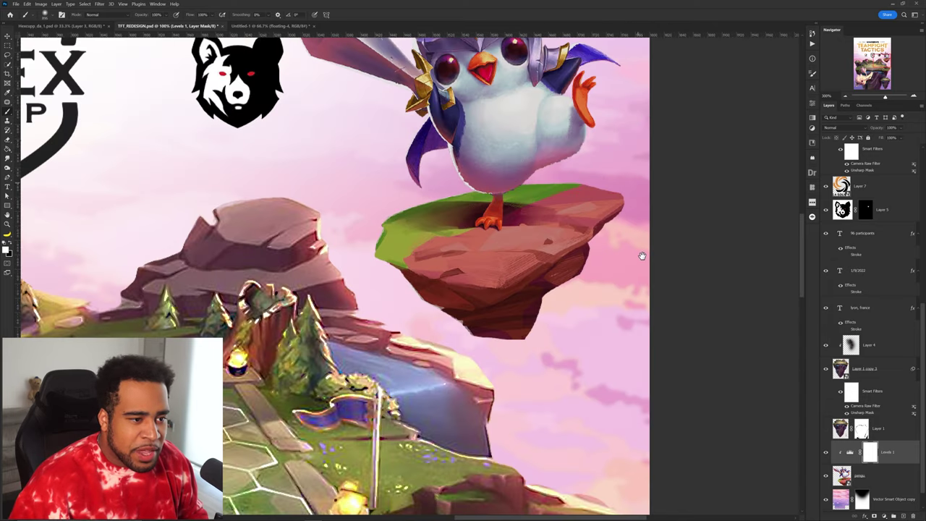
drag(633, 364, 606, 365)
drag(556, 460, 551, 462)
key(x)
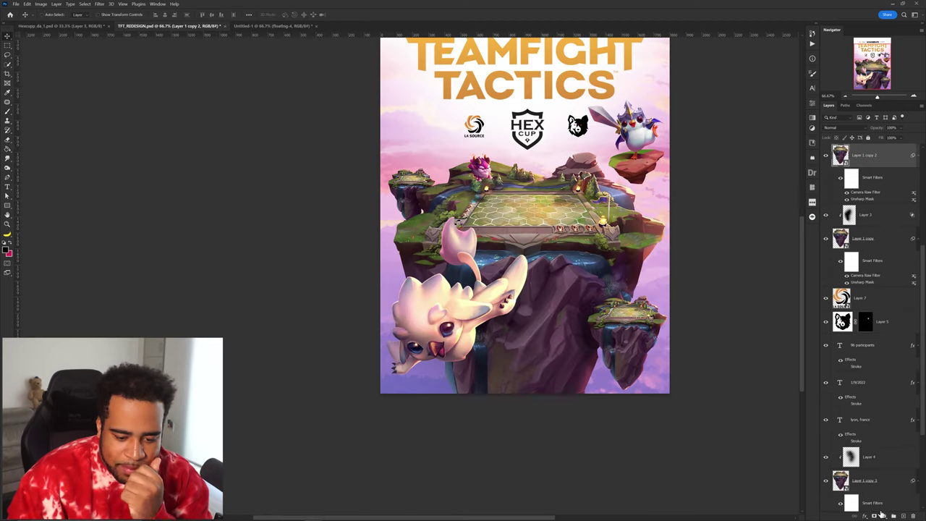
- Add a Curves adjustment clipped to the small lower-right island and brighten it by moving the white point to input 173
click(884, 516)
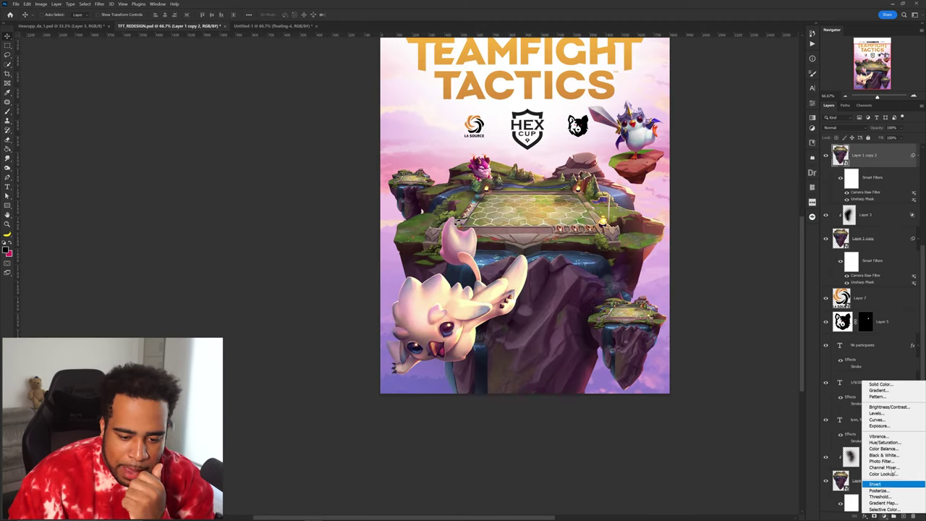
click(877, 421)
drag(792, 142, 777, 143)
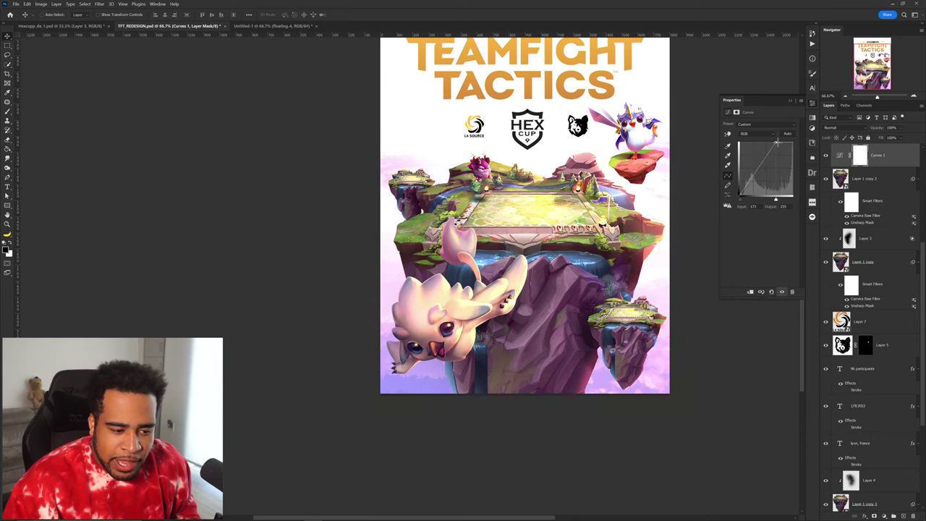
alt+click(880, 166)
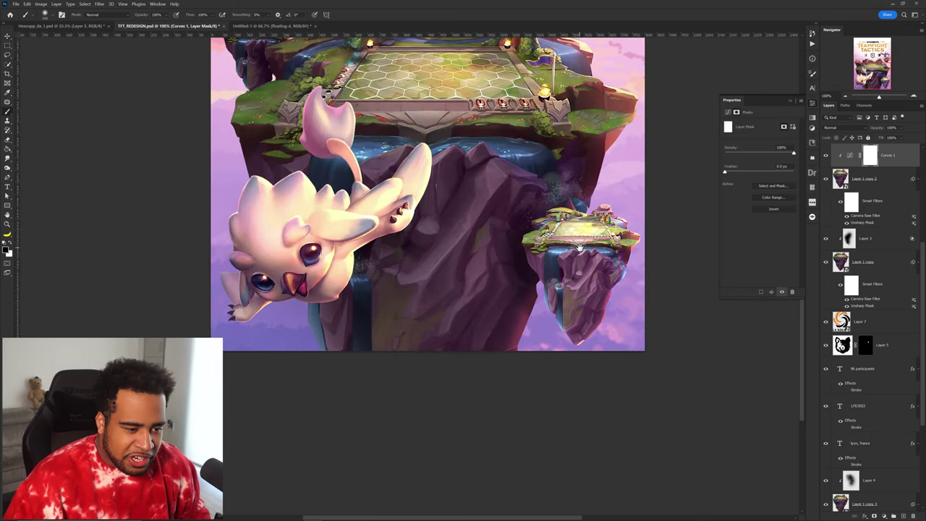
- Paint black on the Curves mask to hide the brightening across the small island, keeping it along the right edge
mouse_move(576, 245)
mouse_down()
mouse_move(567, 243)
mouse_move(557, 281)
mouse_move(565, 320)
mouse_move(590, 252)
mouse_up()
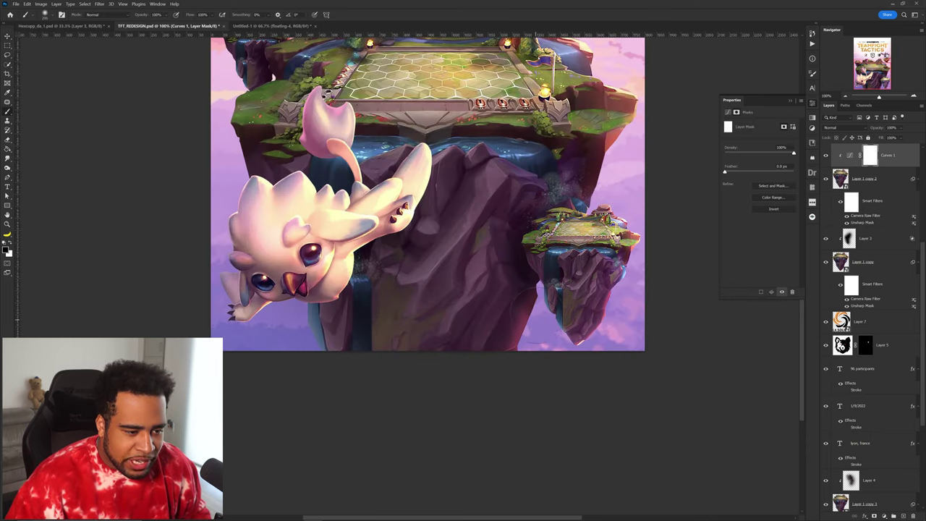
key(x)
key(x)
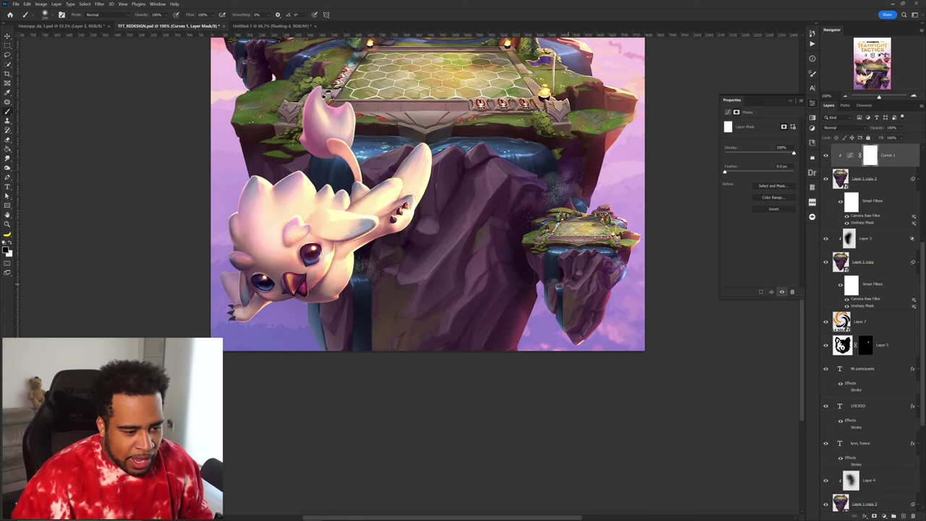
key(v)
key(ctrl+minus)
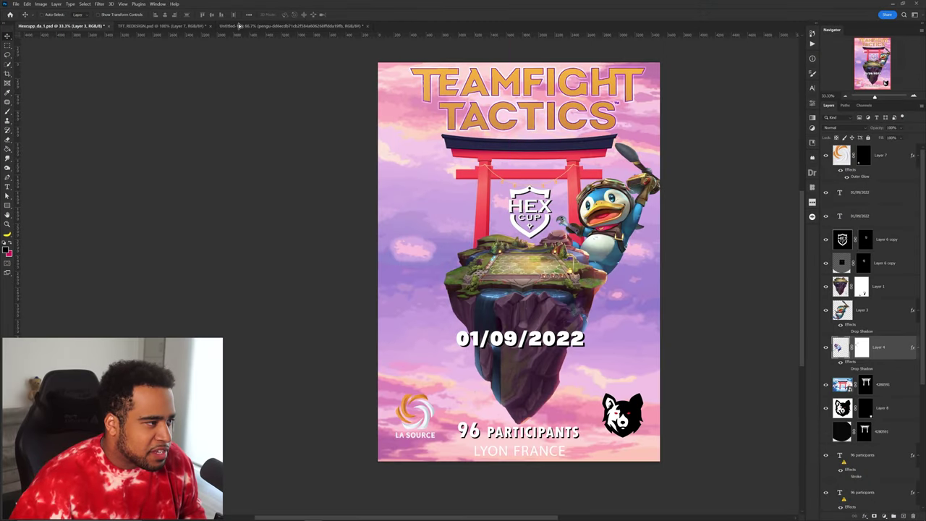
- Bring the ponytailed penguin with the blade into the poster above the arena island, tilting it slightly and scaling it to about 79%
click(238, 26)
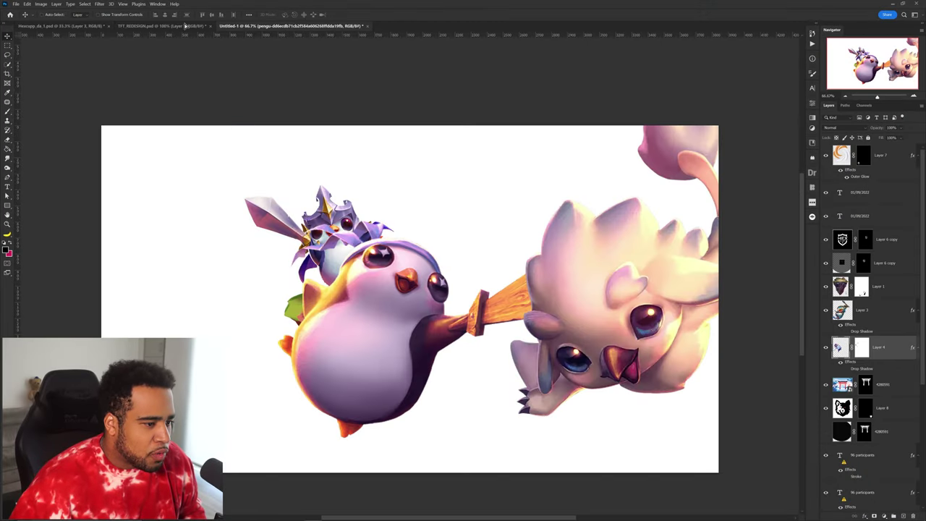
drag(442, 212, 486, 269)
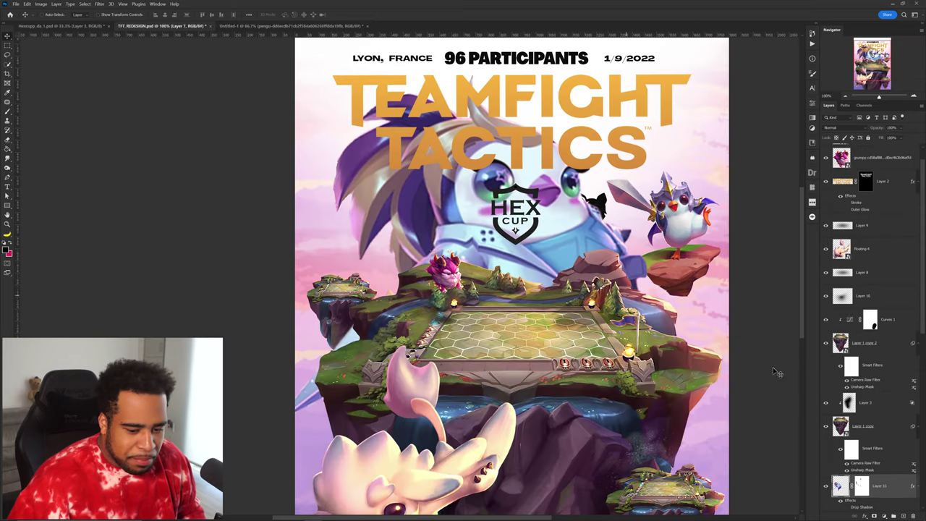
drag(890, 491, 872, 236)
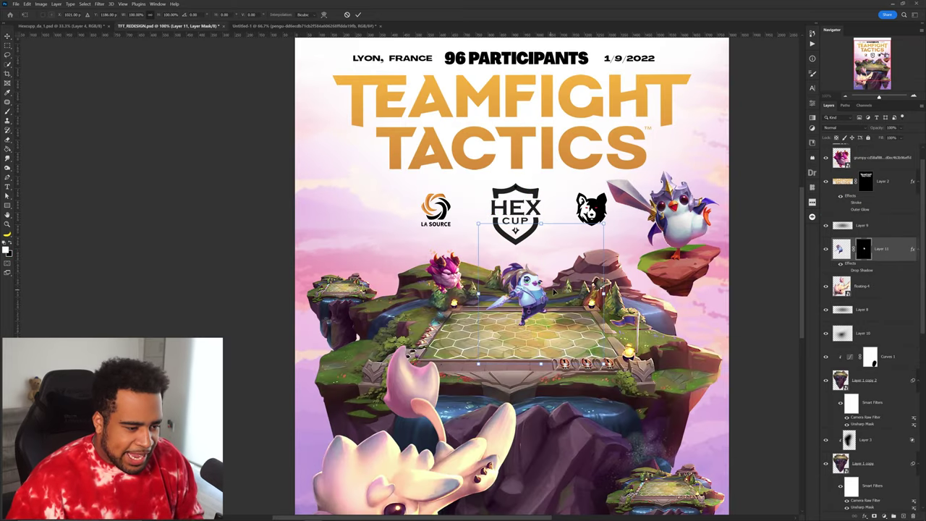
drag(563, 288, 559, 298)
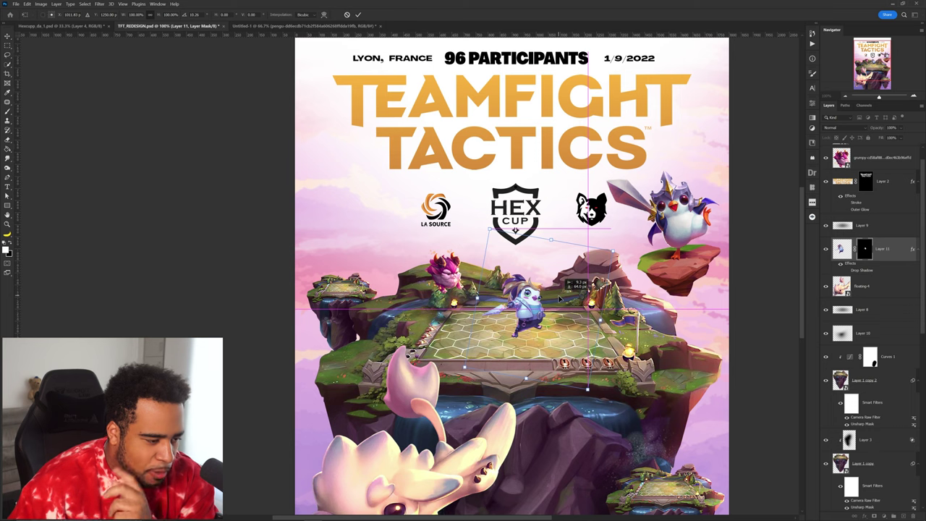
drag(605, 333, 542, 323)
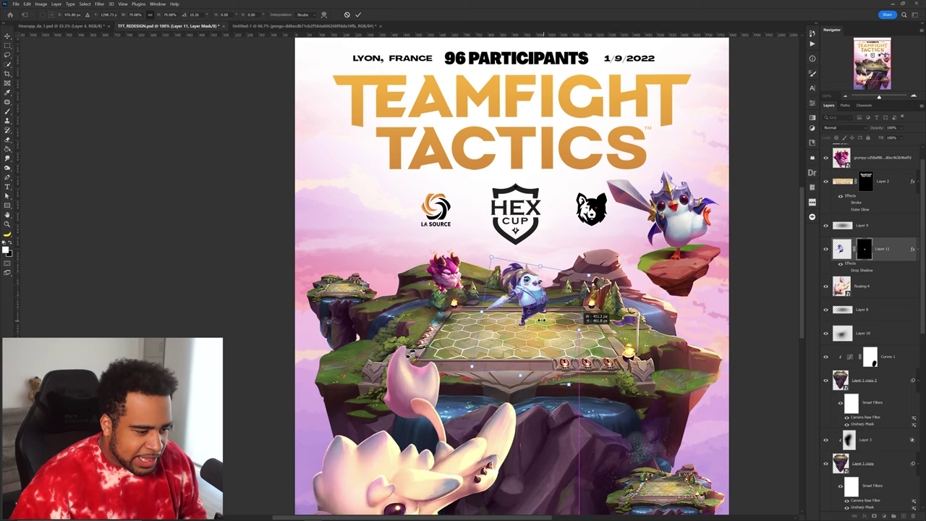
key(Return)
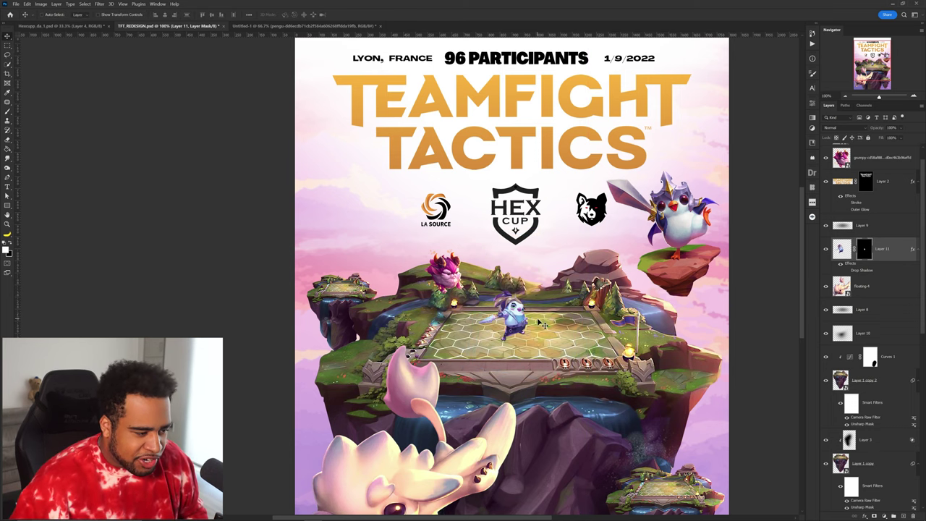
- Move the small ponytailed penguin onto the grassy ledge at the main island's left edge and select the layer beneath it
key(ctrl+minus)
key(ctrl+minus)
key(ctrl+plus)
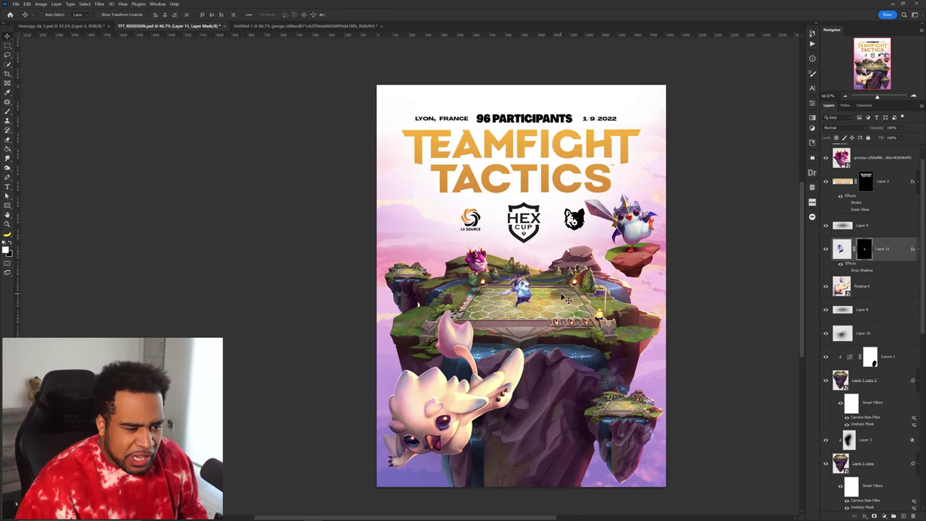
drag(522, 295, 406, 317)
drag(433, 275, 413, 240)
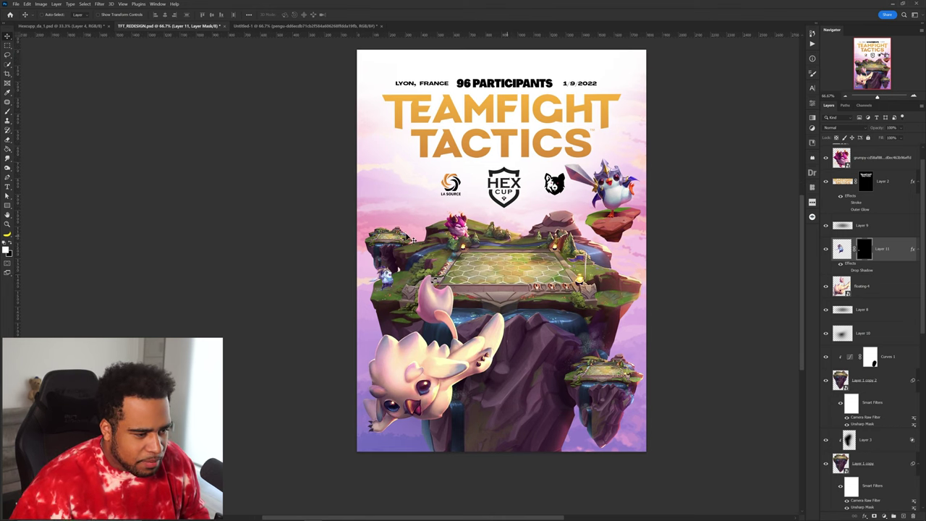
scroll(387, 277, up, 5)
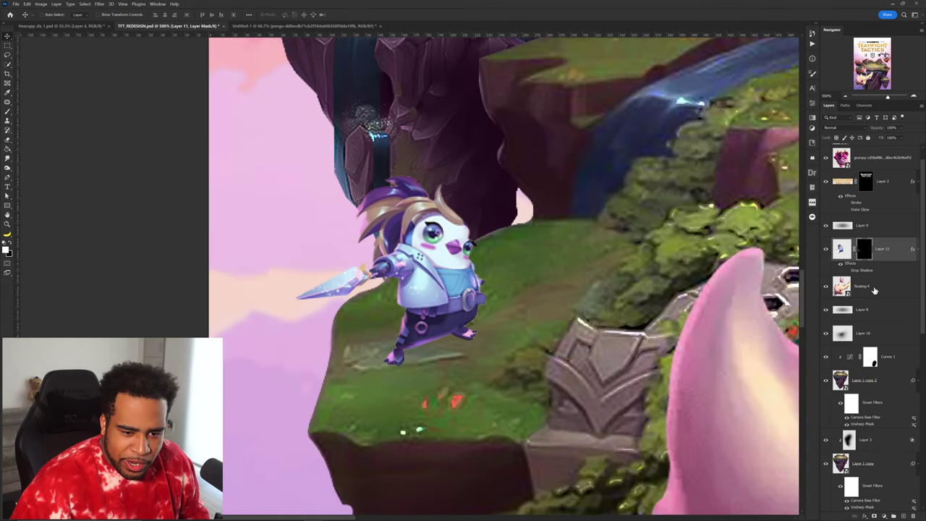
click(874, 288)
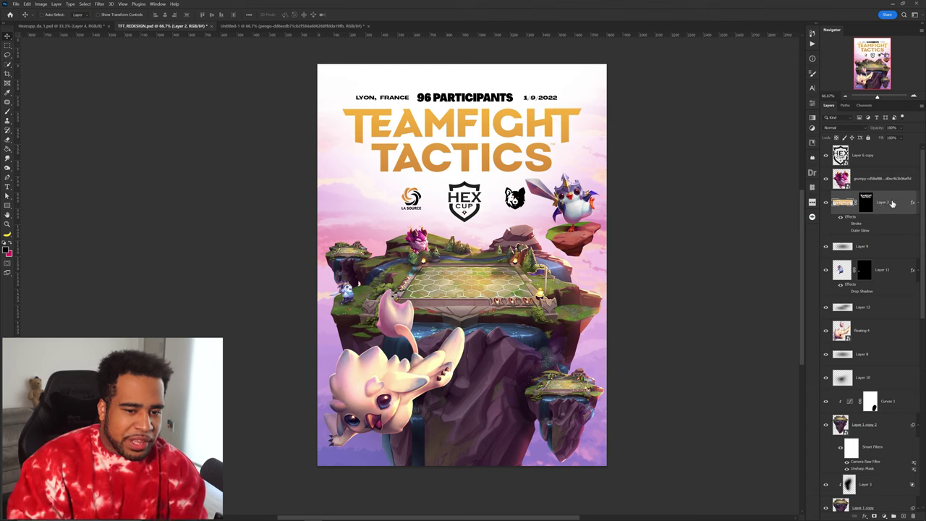
- Add an orange inner shadow in Normal mode at 100% opacity to the TEAMFIGHT TACTICS title
double_click(884, 202)
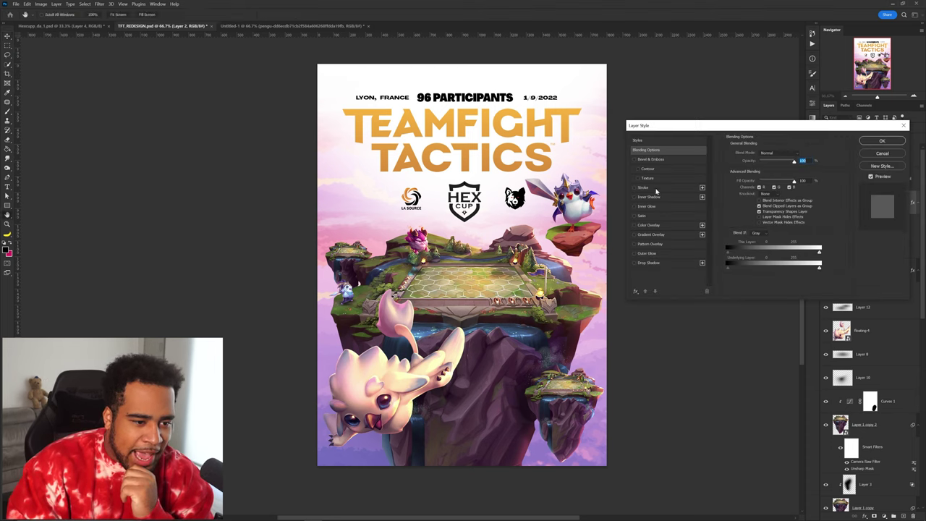
click(648, 197)
click(801, 153)
click(770, 281)
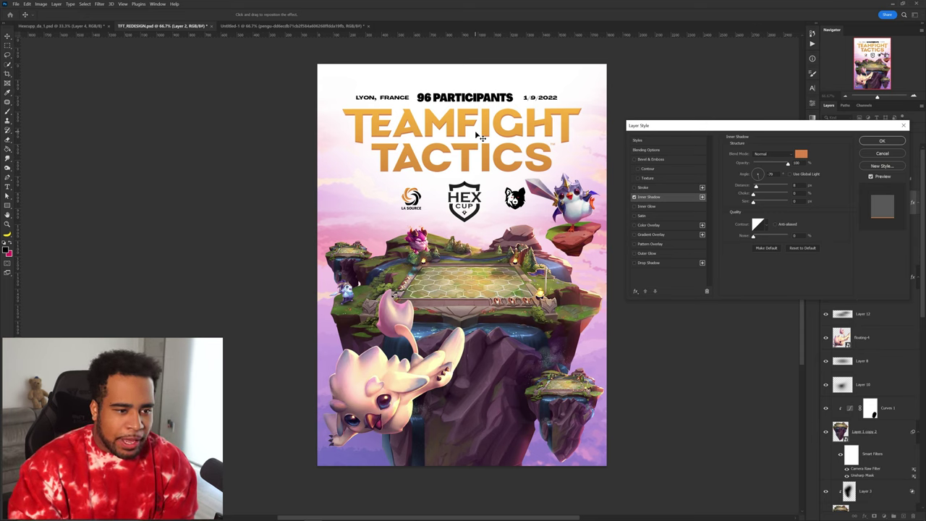
- Add a white, centre-sourced Linear Dodge (Add) inner glow about 136 px in size to the title and reduce its opacity
click(646, 206)
drag(775, 235, 772, 233)
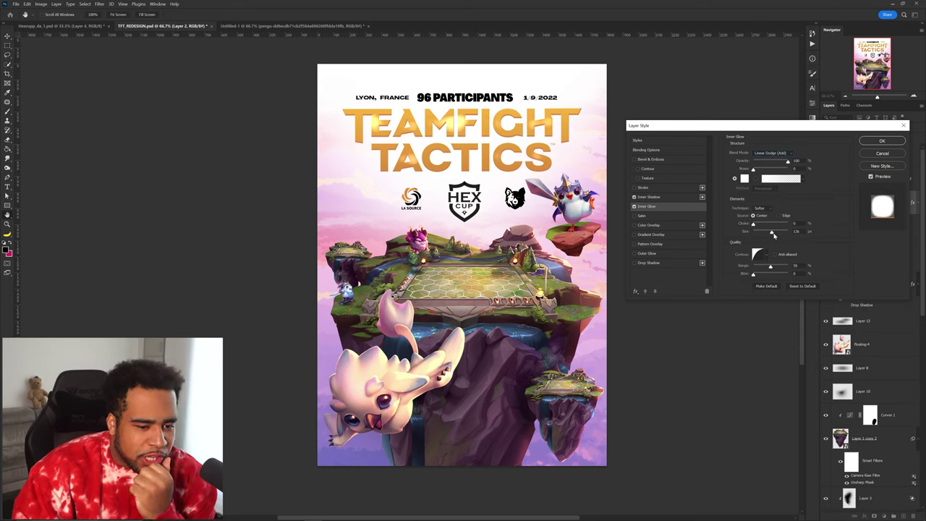
click(757, 254)
click(676, 249)
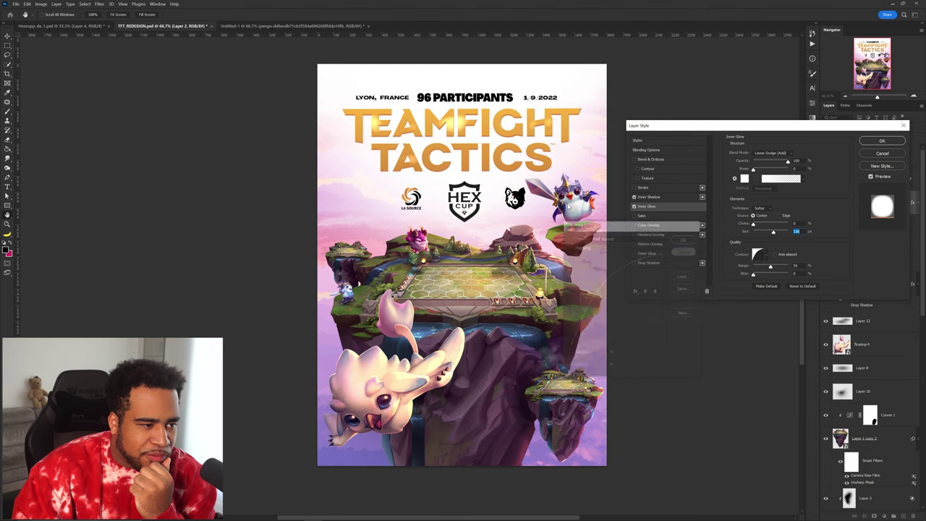
click(771, 161)
drag(771, 162, 776, 163)
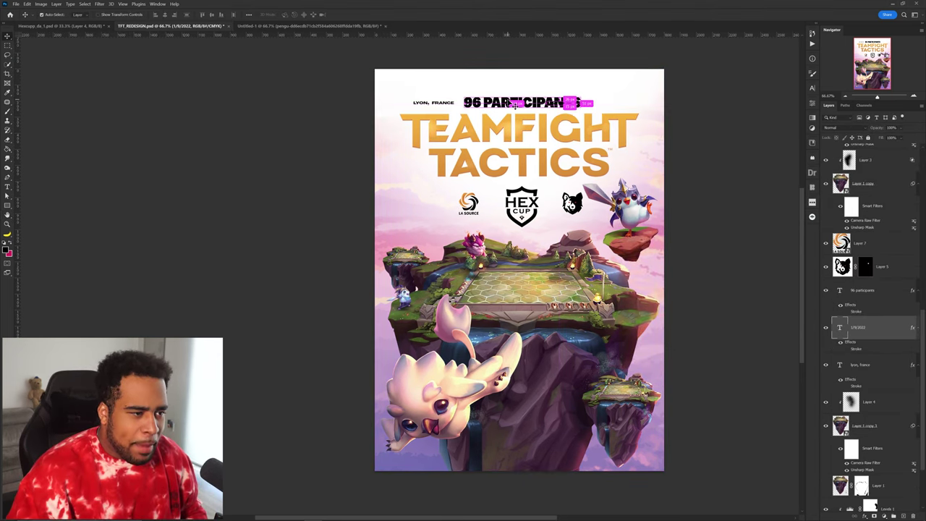
- Enlarge the "96 PARTICIPANTS" line slightly and reposition the date beside it, level with the location text
click(554, 107)
key(ctrl+t)
drag(583, 109, 589, 107)
key(Return)
click(861, 327)
drag(624, 137, 606, 116)
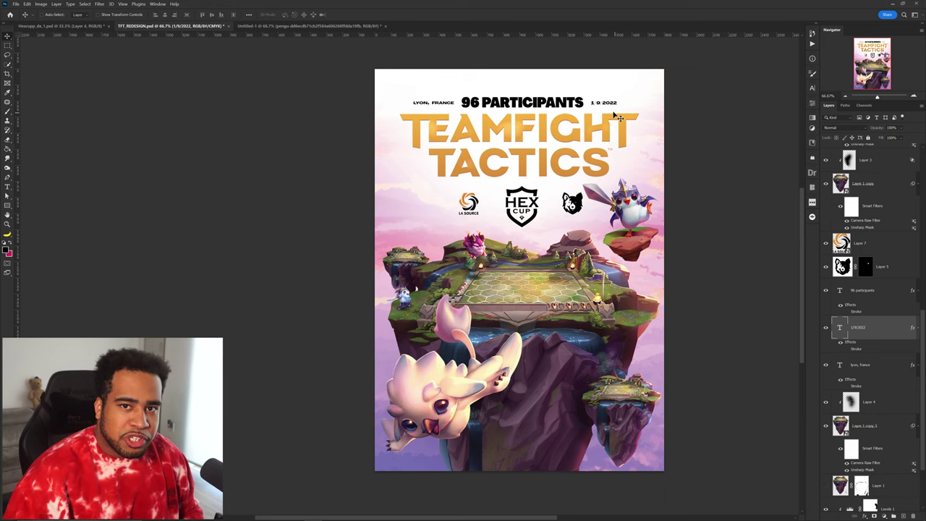
scroll(575, 91, up, 2)
scroll(628, 113, down, 2)
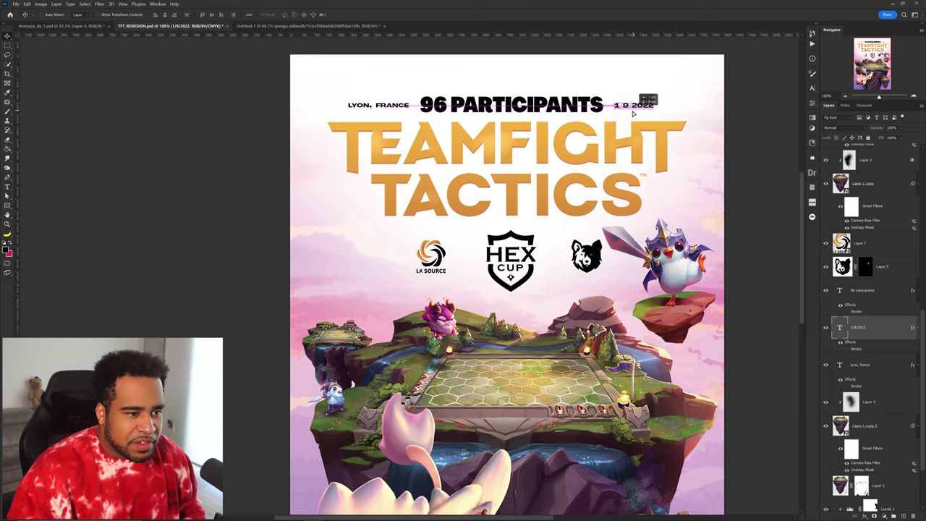
scroll(588, 106, down, 2)
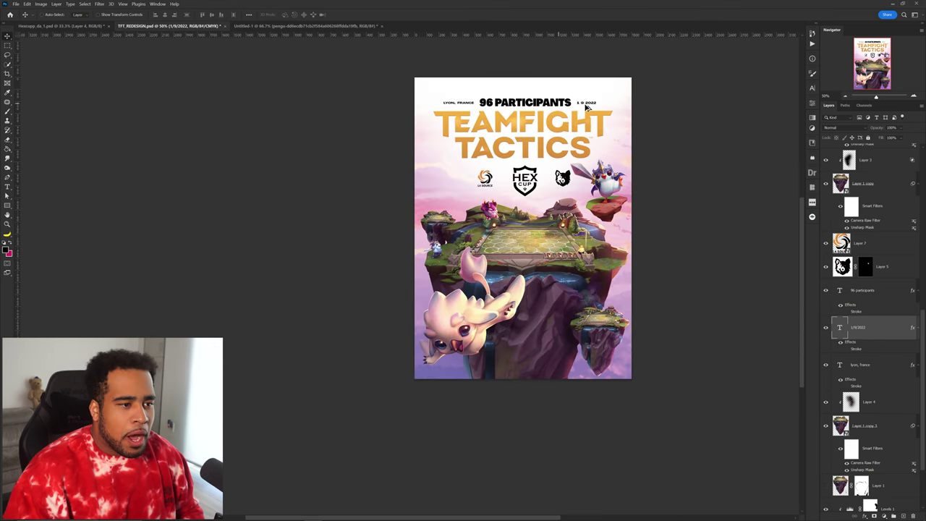
- Recolour the "96 PARTICIPANTS" text golden orange sampled from the title and give it an inner shadow
click(503, 105)
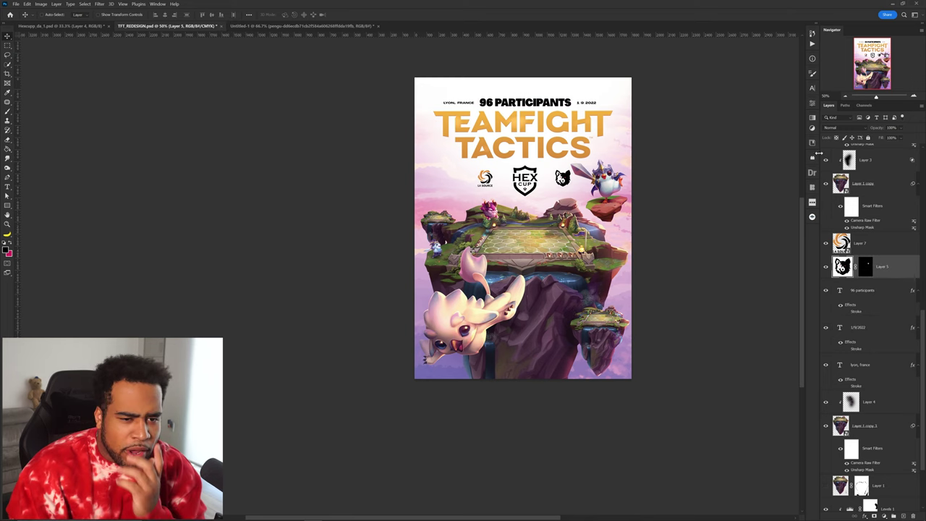
click(811, 87)
click(792, 129)
click(554, 143)
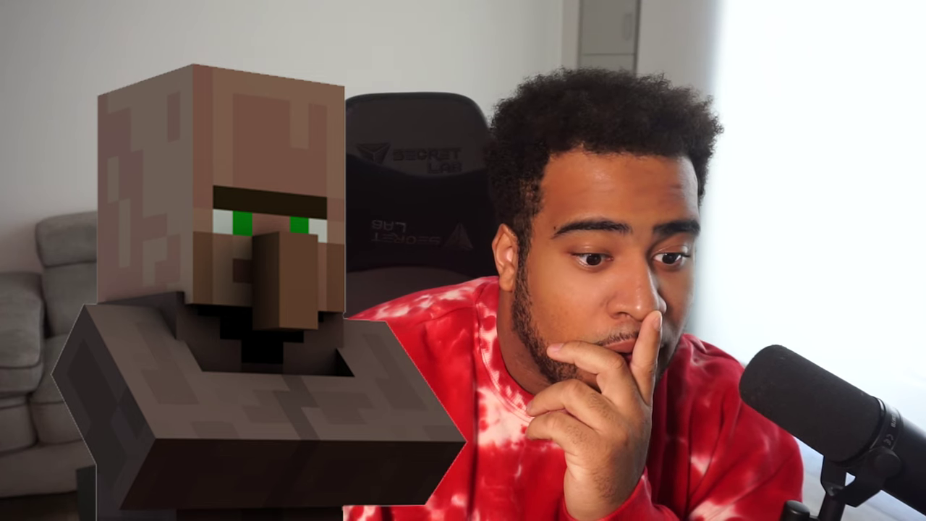
click(644, 221)
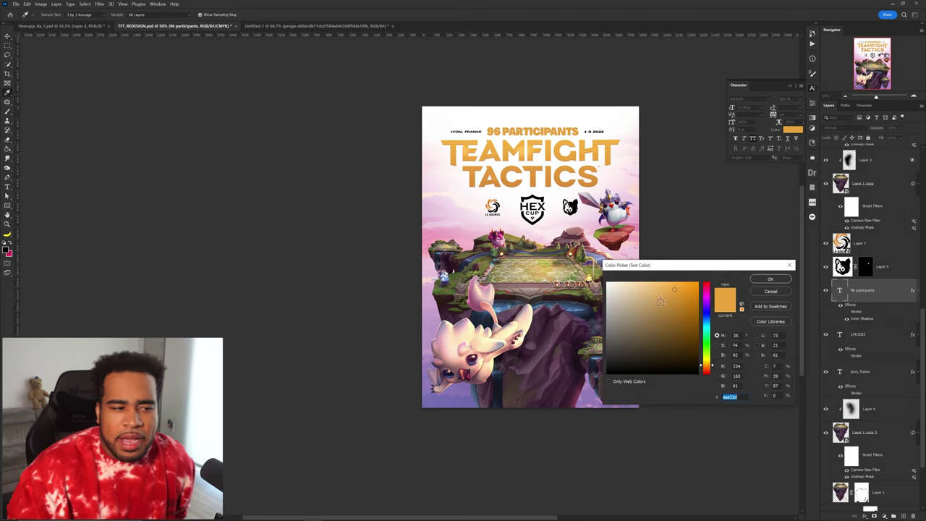
- Preview the "96 PARTICIPANTS" text in black twice to compare it with the gold, discarding the change each time
drag(636, 340, 575, 388)
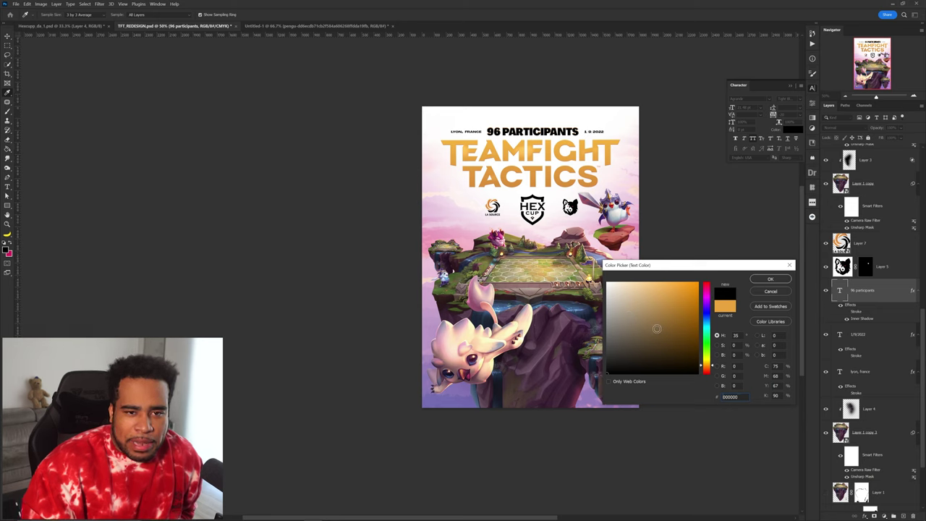
click(769, 292)
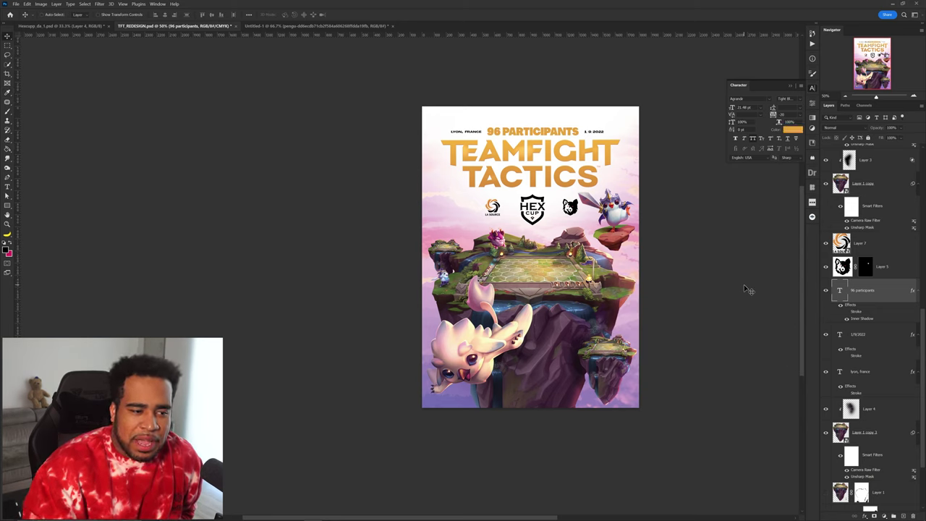
click(789, 131)
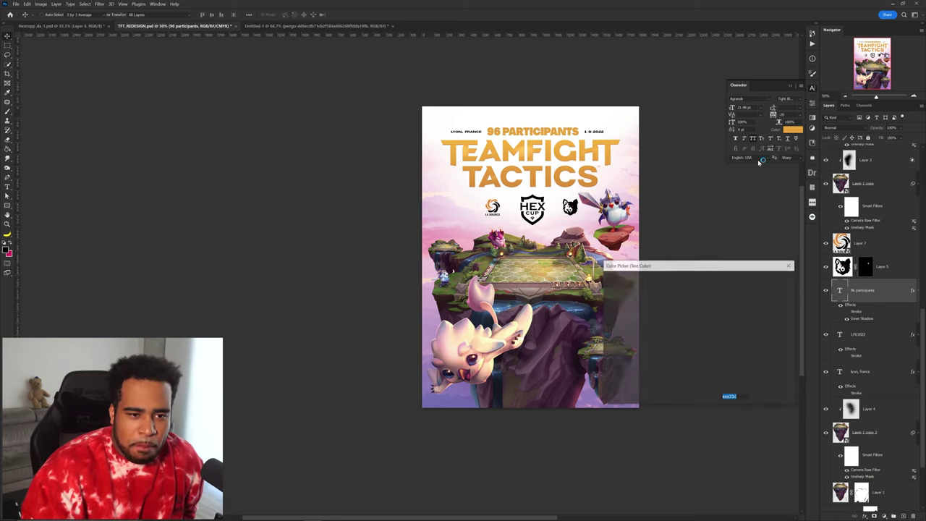
drag(641, 338, 565, 407)
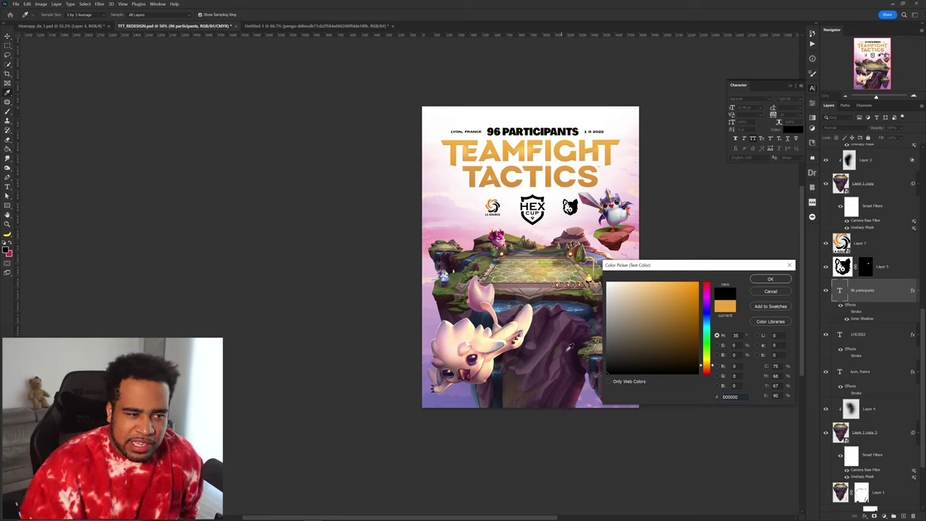
click(768, 292)
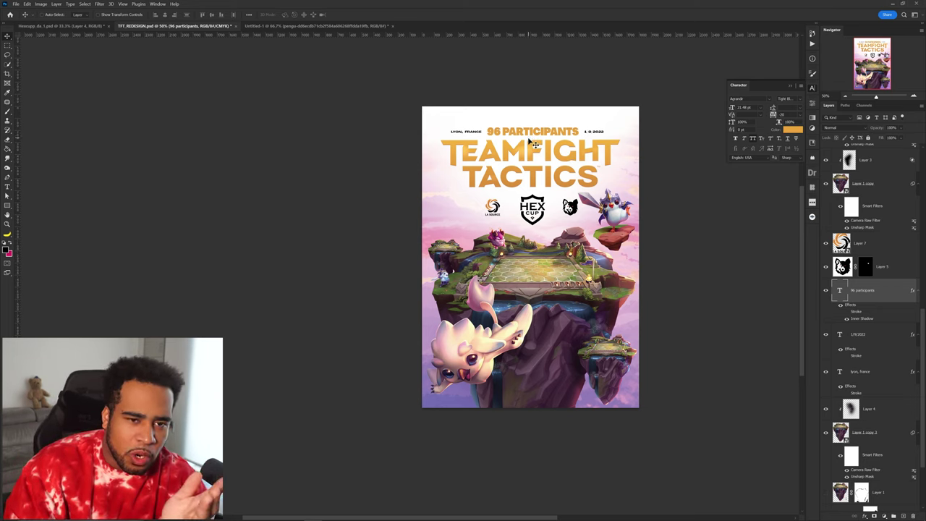
- Recolour "96 PARTICIPANTS" muted red and give the date and location the matching colour c4786a sampled from it
click(793, 130)
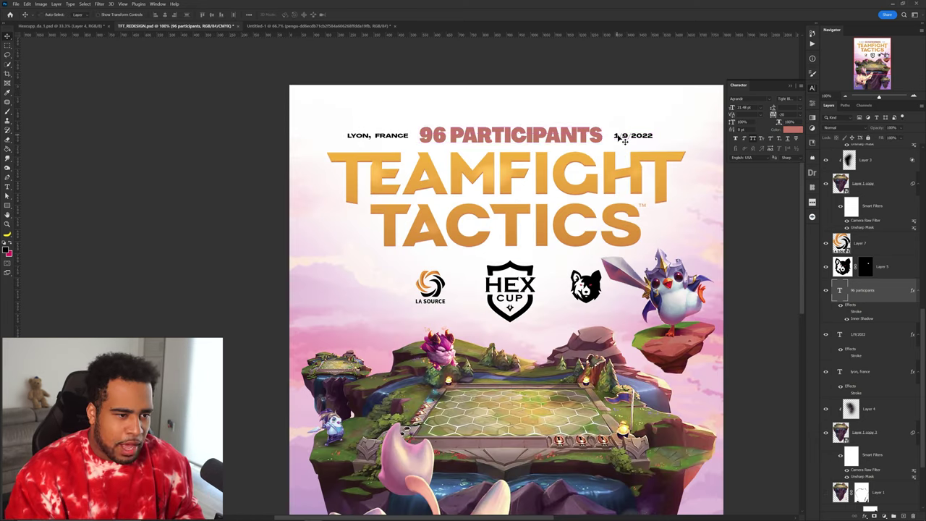
ctrl+click(622, 137)
shift+click(407, 137)
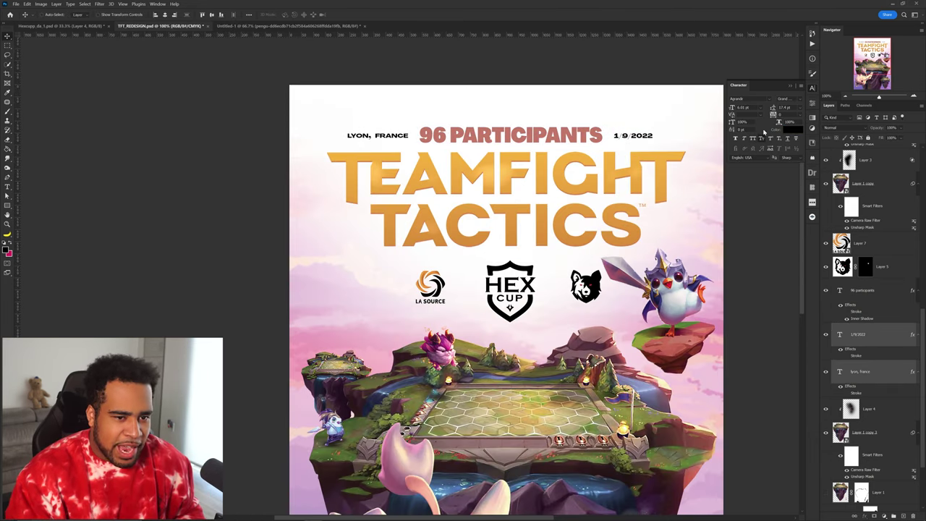
click(793, 130)
click(560, 132)
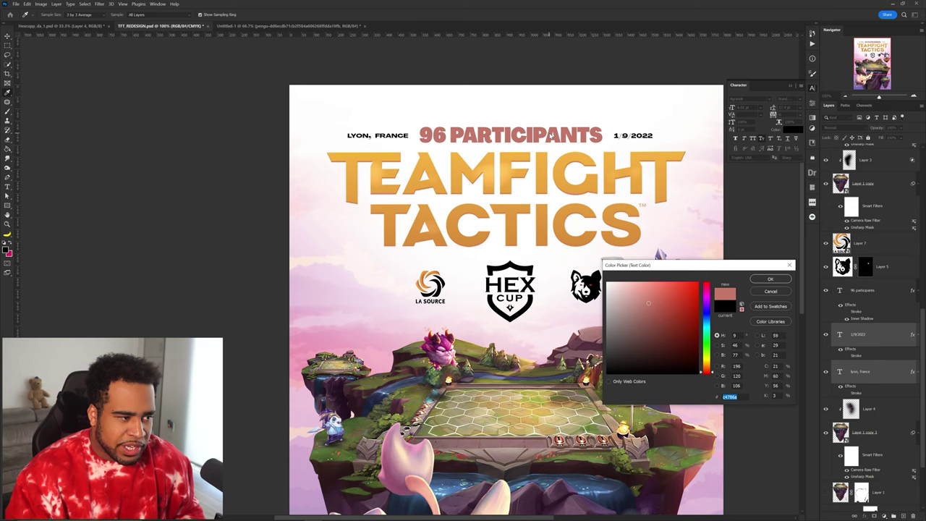
key(Return)
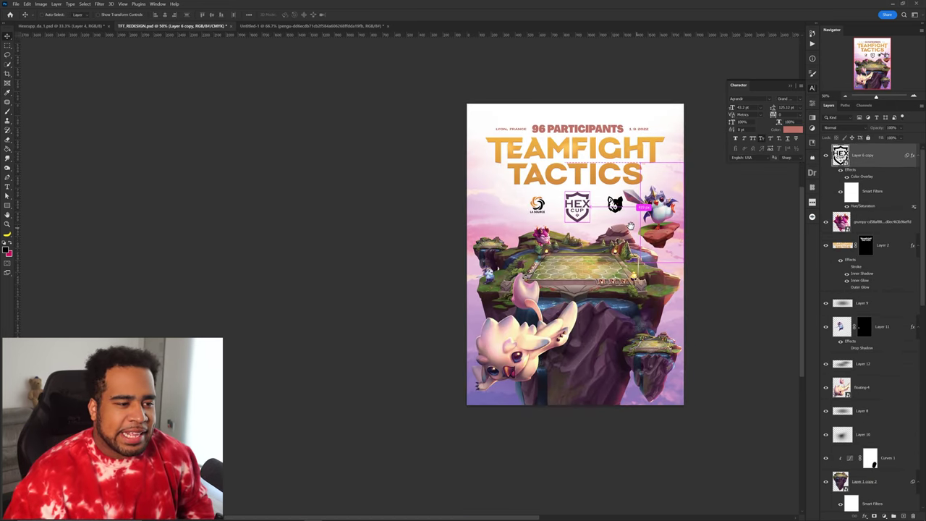
- Paint a large soft orange glow over the title area on a new layer blended with Linear Dodge (Add)
click(812, 89)
drag(655, 166, 602, 163)
right_click(528, 167)
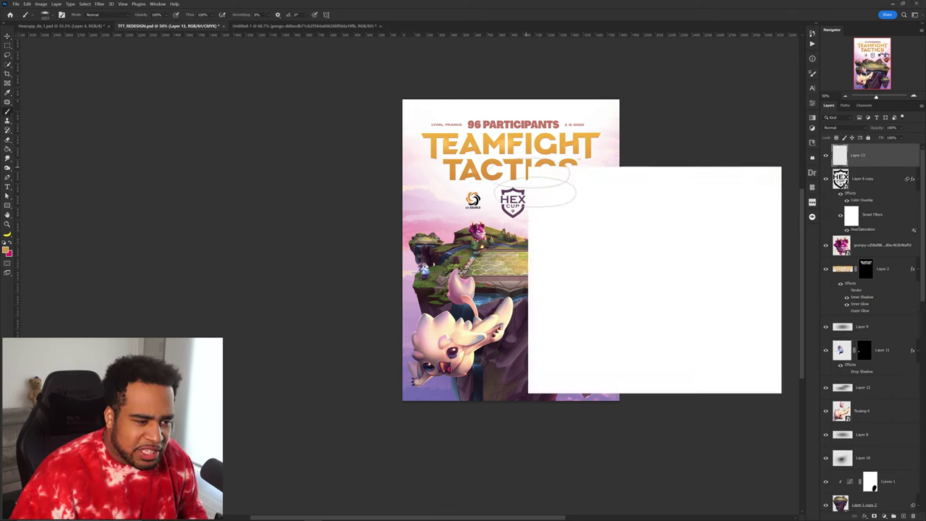
click(570, 230)
mouse_move(500, 178)
mouse_down()
mouse_move(527, 178)
mouse_move(528, 159)
mouse_up()
click(518, 152)
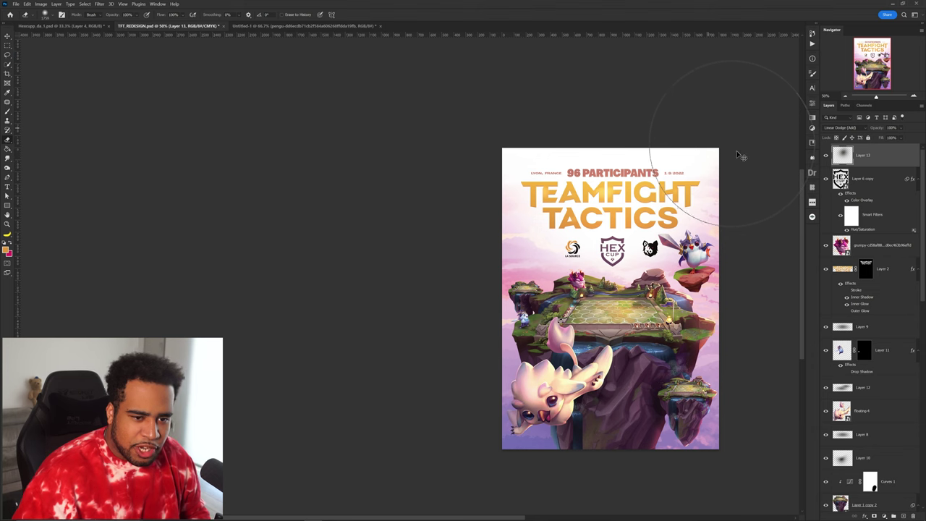
key(v)
drag(692, 239, 642, 191)
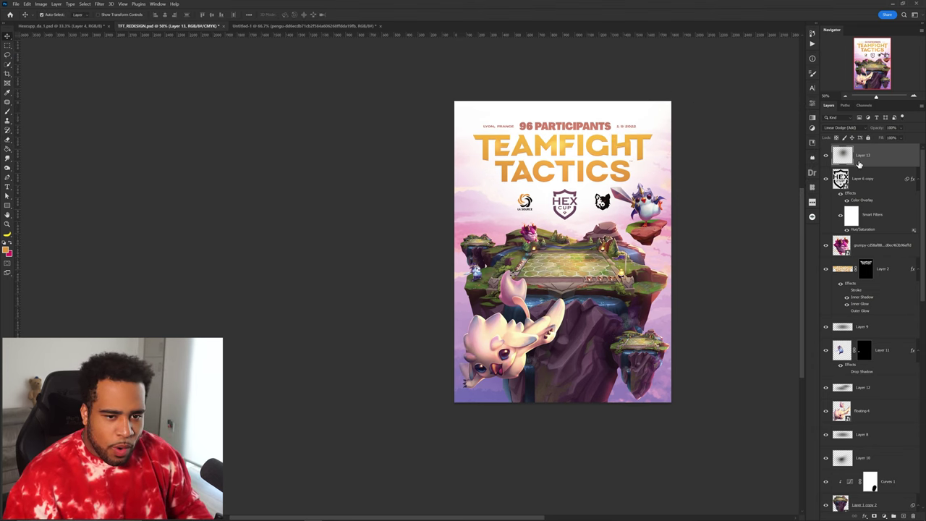
- Stamp the visible poster into a new smart object and raise Color Mixer saturation in Camera Raw to Aquas +5 and Blues about +64
key(ctrl+shift+alt+e)
right_click(868, 158)
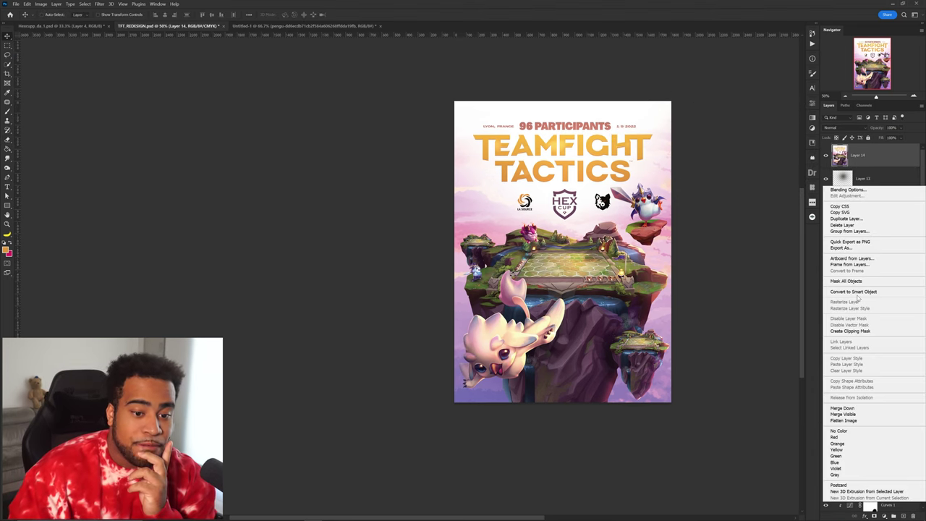
drag(716, 353, 742, 354)
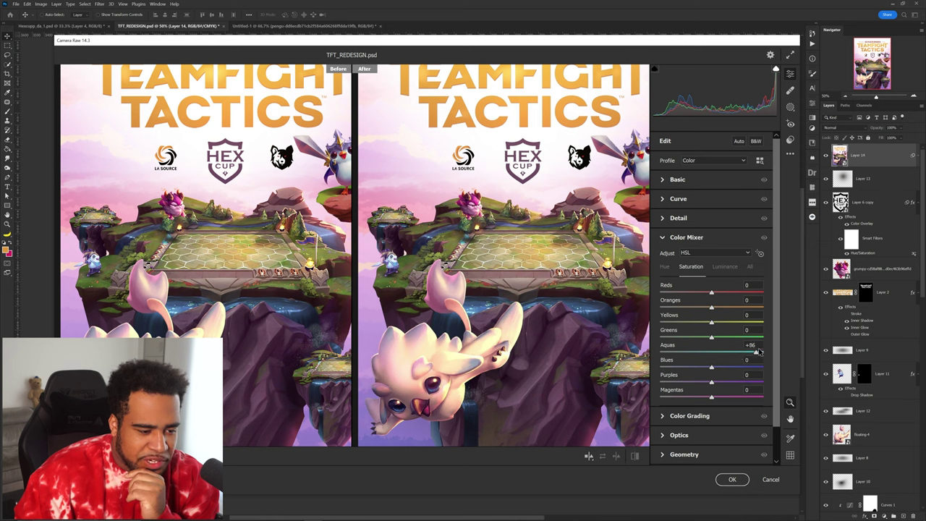
drag(712, 367, 746, 369)
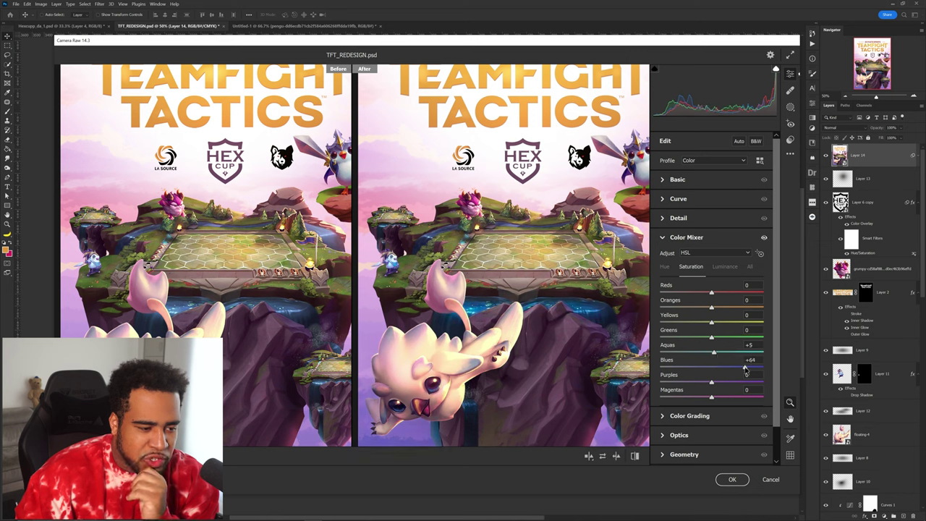
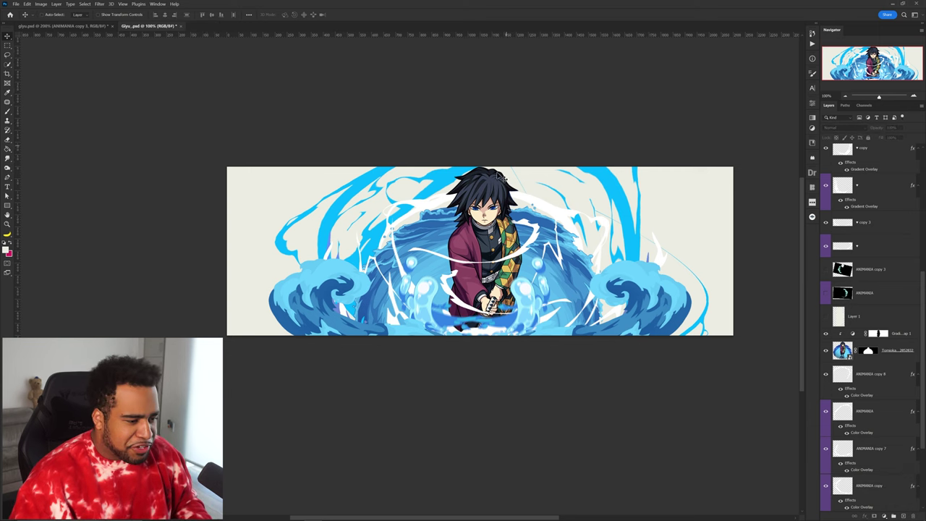
- Duplicate the water splash beside the character's hands, rotate it, scale it to about 64%, and place it beside the patterned shoulder
alt+click(518, 295)
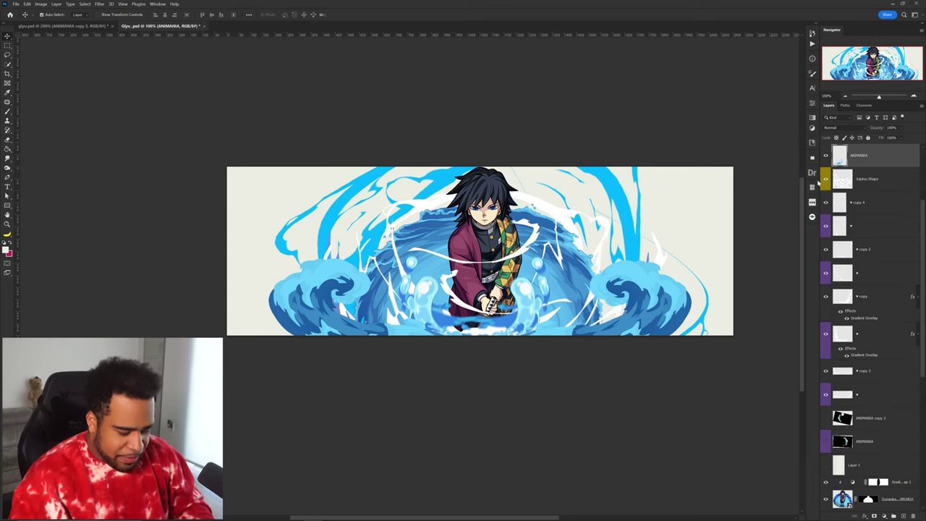
drag(528, 302, 567, 273)
key(ctrl+t)
drag(657, 256, 591, 149)
drag(573, 109, 670, 248)
key(Return)
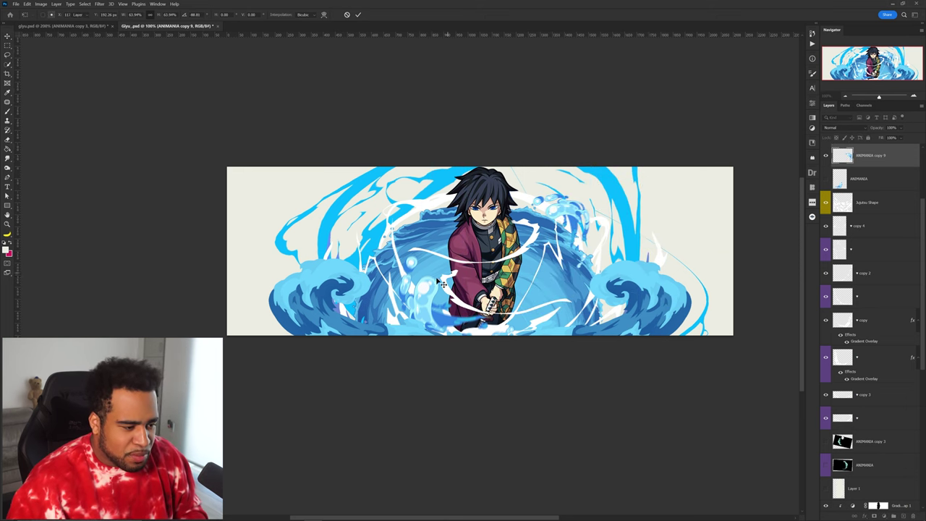
- Duplicate the small water splash, move the copy closer to the patterned sleeve, and delete the extra splash layer
key(ctrl+j)
key(ctrl+t)
drag(580, 218, 528, 223)
key(Return)
drag(869, 184, 913, 516)
- Soften the outer tip of the white swirl crossing the character's chest with the Smudge tool
ctrl+click(515, 249)
click(8, 149)
click(8, 158)
click(33, 171)
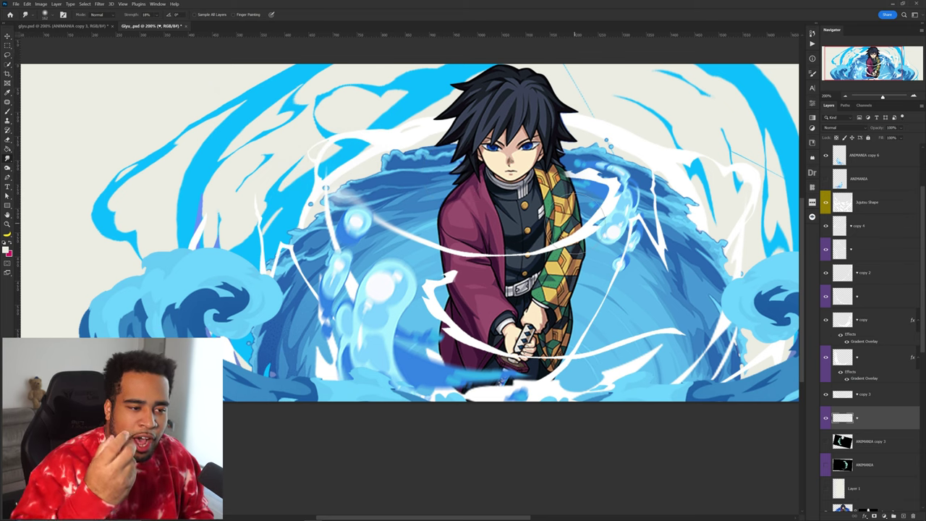
- Smudge the end of the white streak extending from the character's hands on the "♥ copy 3" layer into a soft blur
key(v)
drag(660, 334, 657, 333)
key(e)
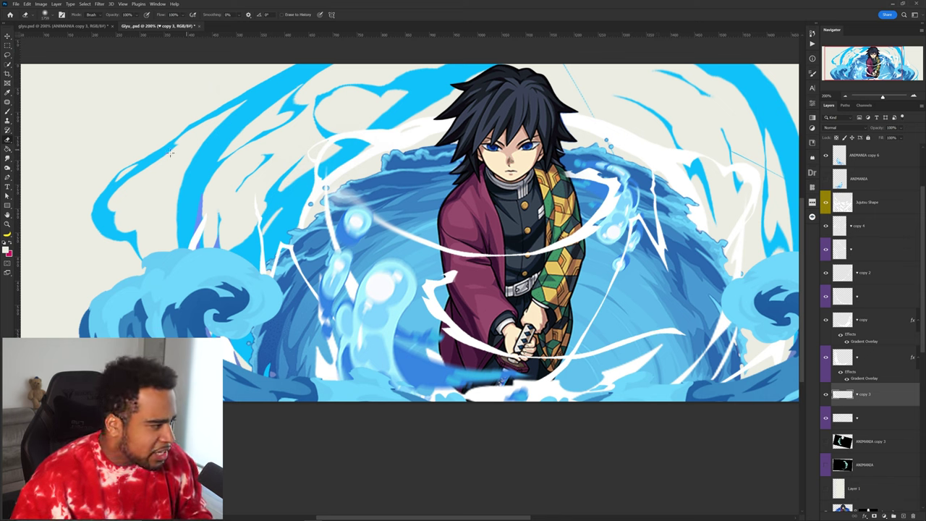
click(7, 159)
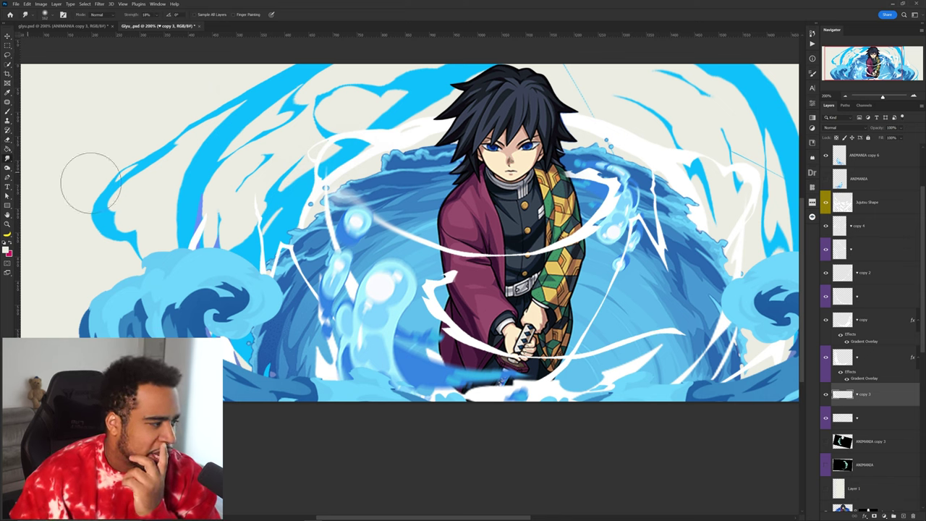
mouse_move(654, 349)
mouse_down()
mouse_move(704, 308)
mouse_move(686, 314)
mouse_move(719, 319)
mouse_up()
mouse_move(622, 346)
mouse_down()
mouse_move(712, 325)
mouse_move(738, 344)
mouse_up()
scroll(685, 340, down, 3)
scroll(601, 319, up, 2)
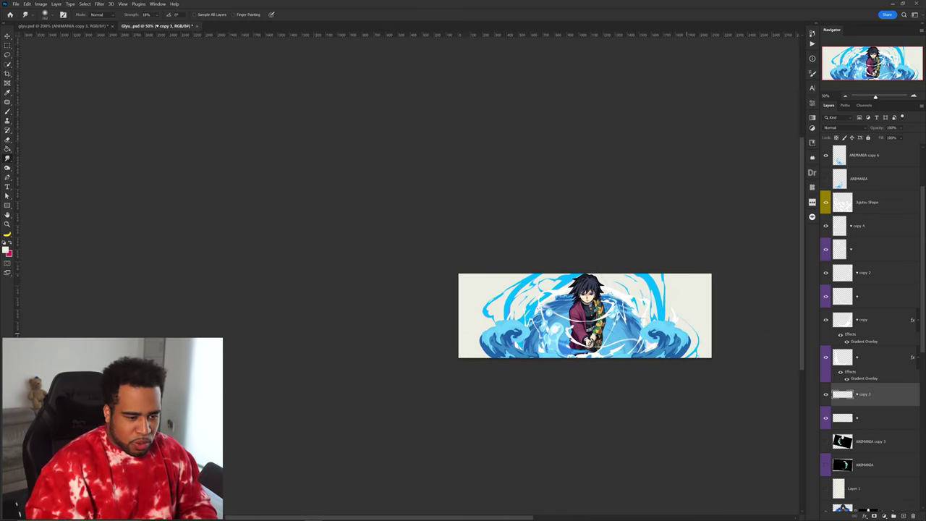
- Smudge the ends of the bright blue and white background streaks around the character to soften them
key(v)
ctrl+click(662, 279)
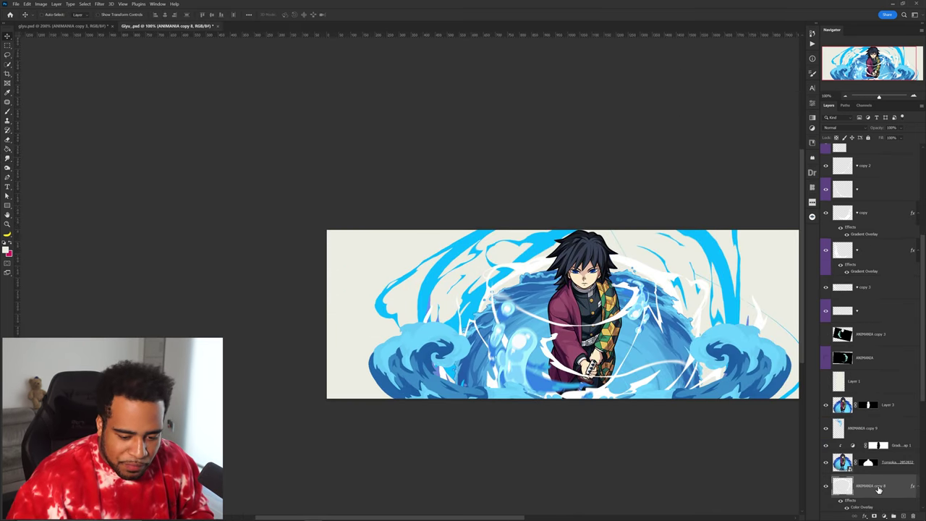
scroll(850, 499, down, 2)
key(r)
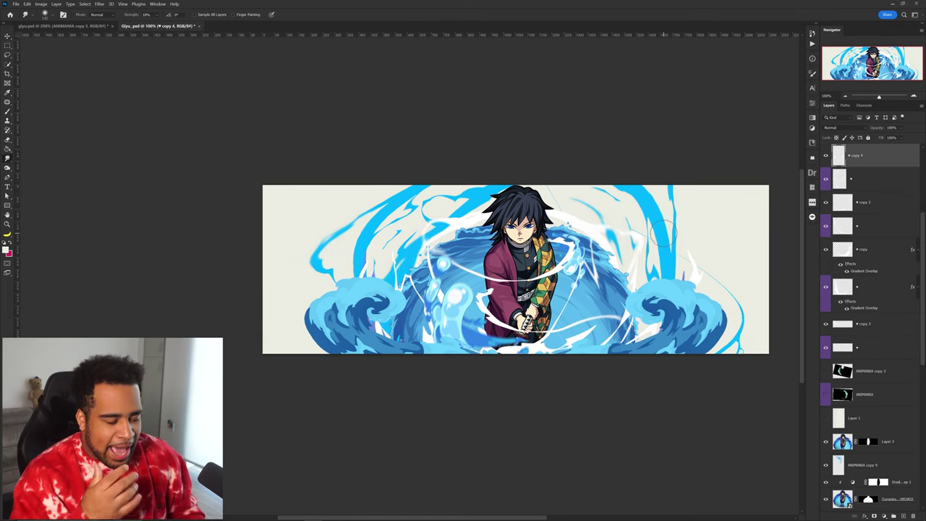
key(v)
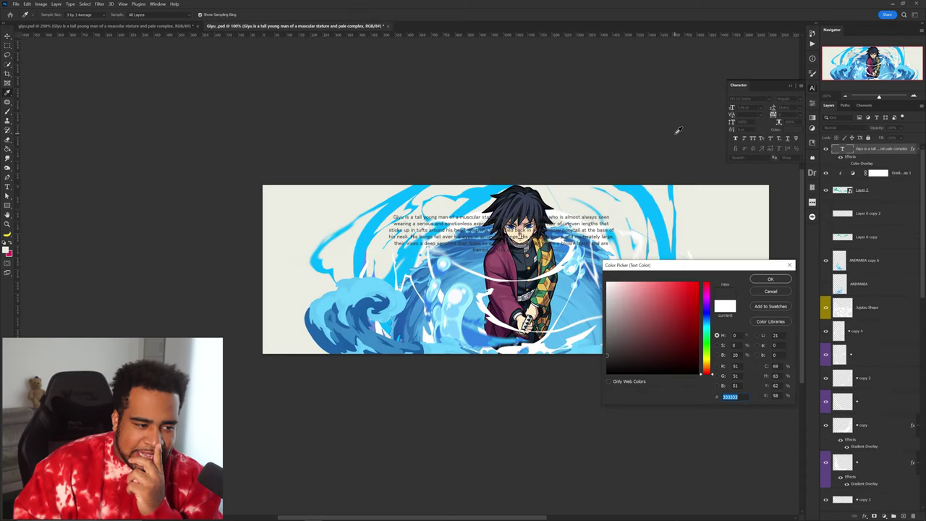
- Set the Giyu description text to dark grey 333333 and place it over the banner's upper-left area
key(Return)
drag(560, 231, 392, 214)
scroll(376, 219, up, 1)
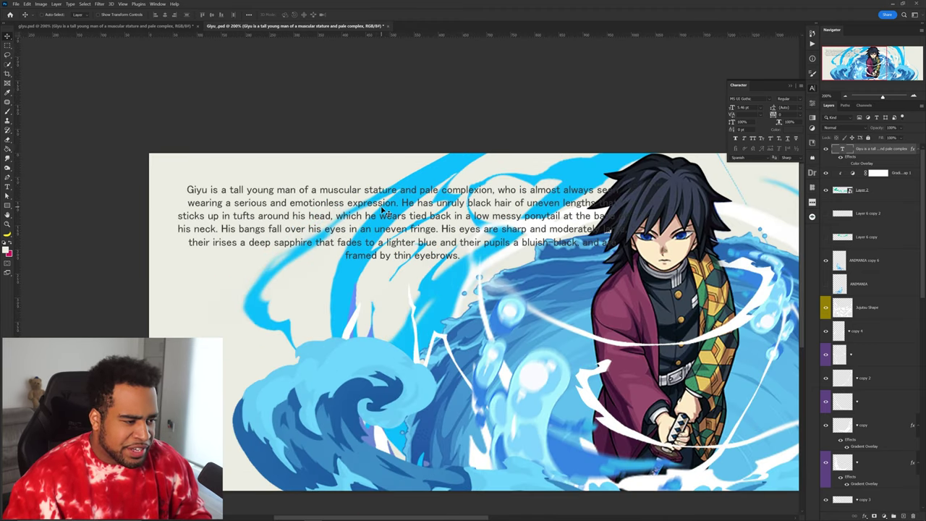
key(t)
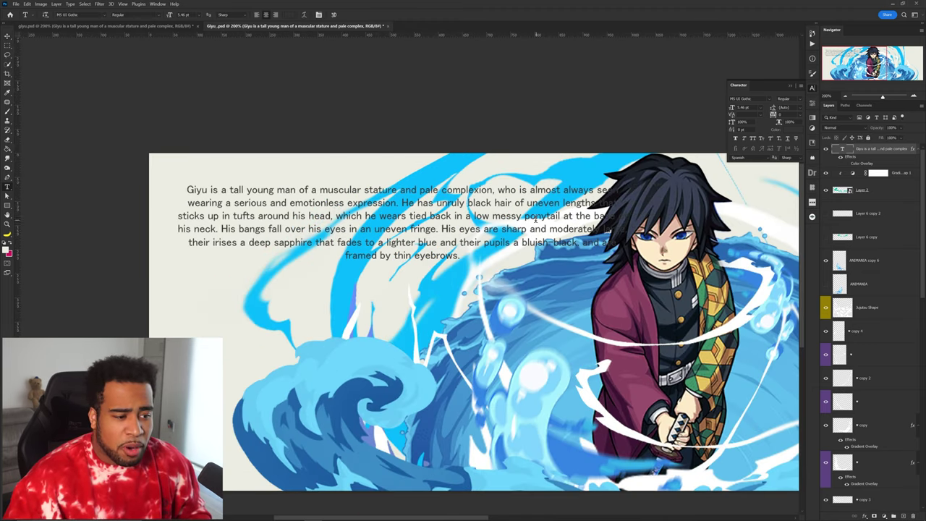
drag(521, 217, 494, 221)
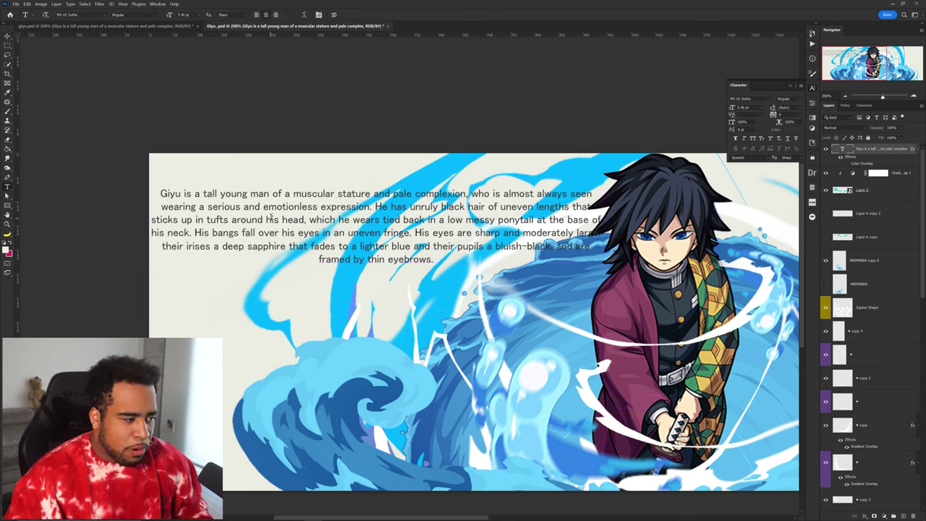
- Split the description from "His bangs fall over his eyes" into a right-aligned block on the opposite side and scale both blocks down
drag(195, 230, 434, 259)
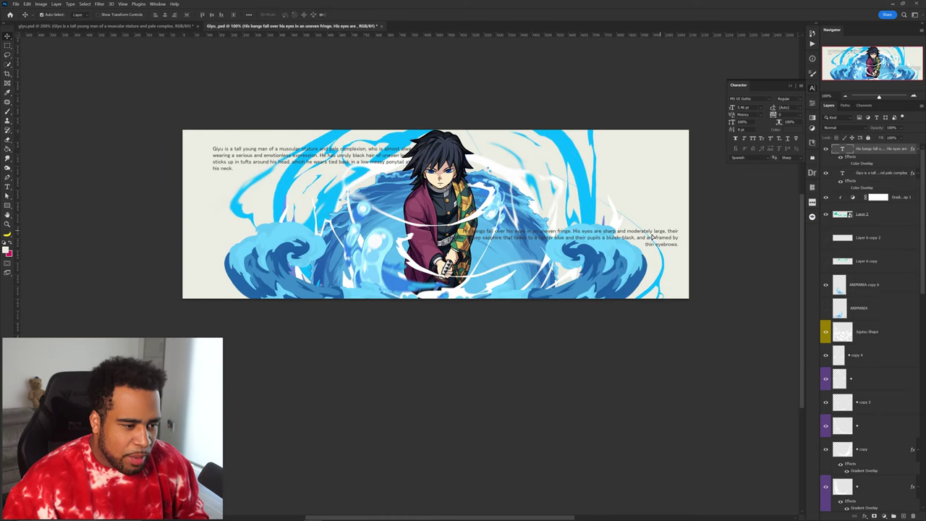
key(ctrl+t)
drag(667, 325, 629, 294)
key(Return)
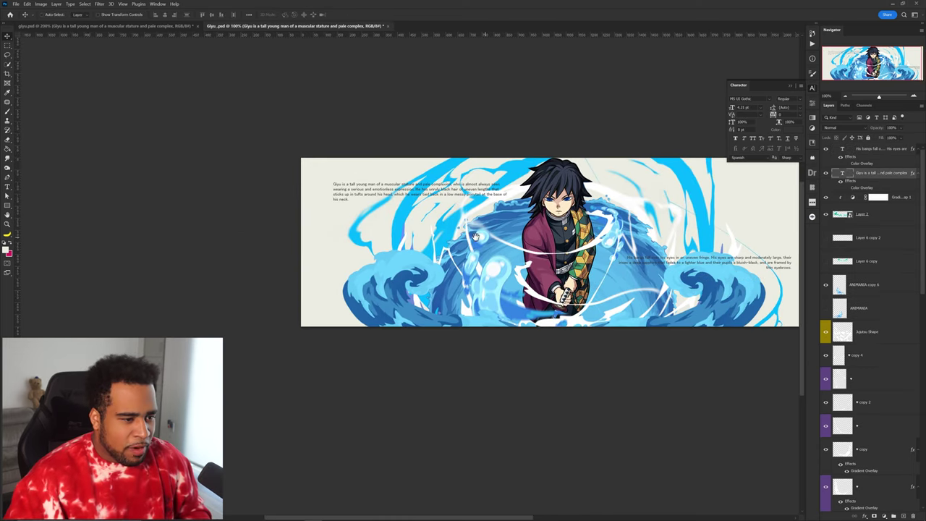
- Set both description blocks in Carol Gothic, comparing it with WhiteNT, and nudge them slightly downward
drag(475, 237, 440, 232)
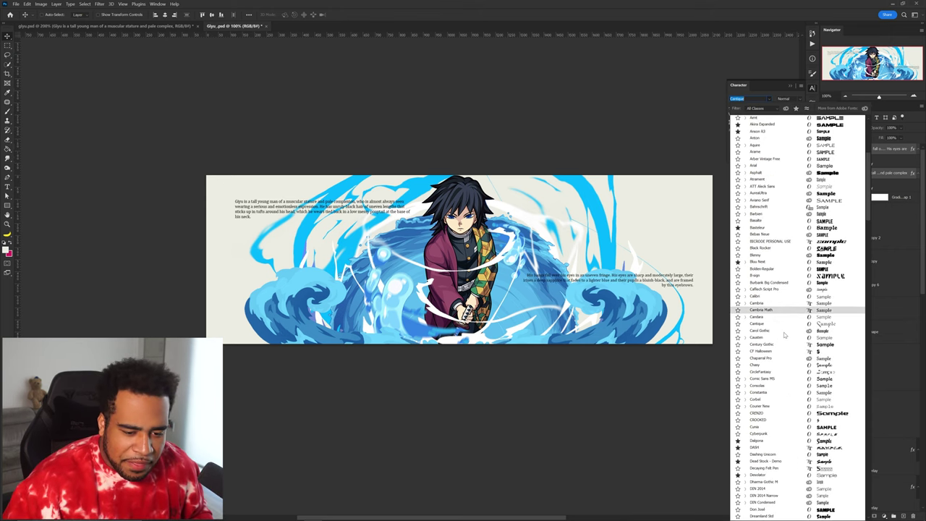
key(Down)
key(Down)
key(Down)
click(661, 288)
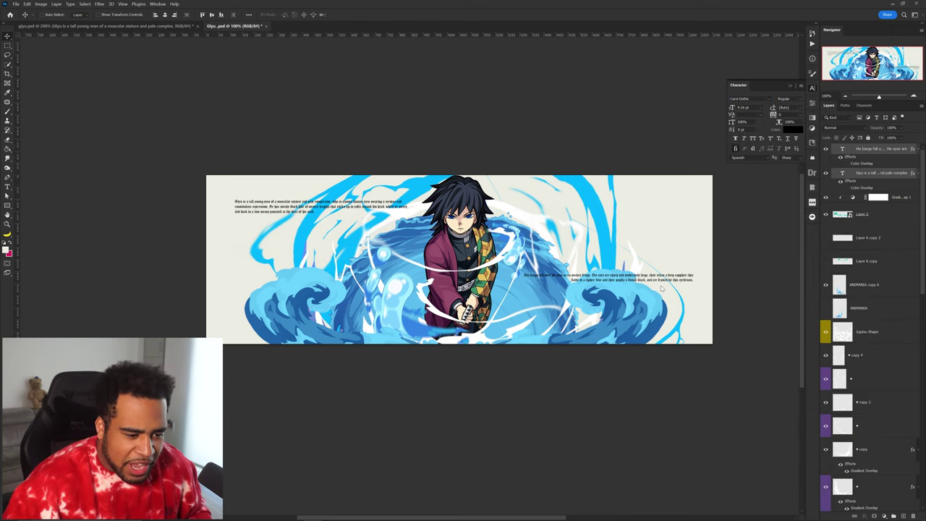
click(769, 98)
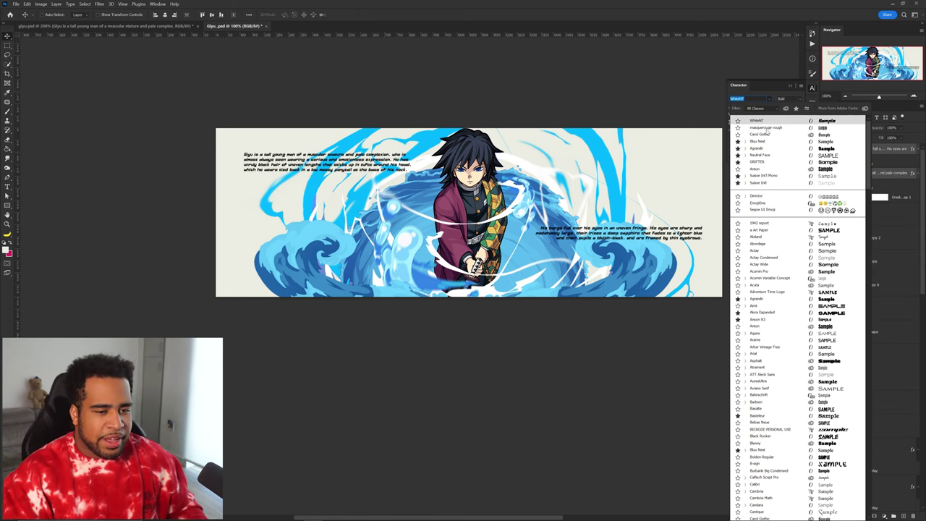
click(764, 120)
drag(701, 132, 701, 139)
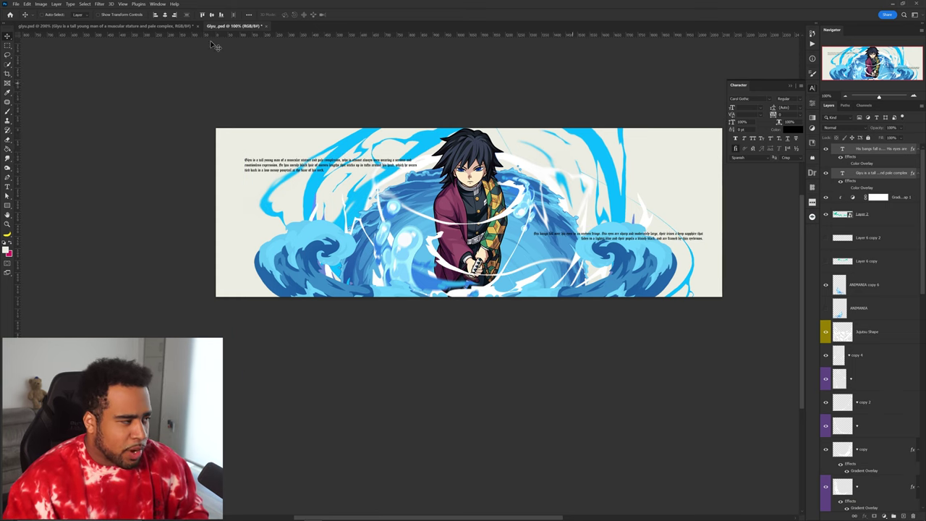
- Bring the katakana title スレイヤー from the original glyu.psd banner into Glyu_.psd and lay it horizontally below the upper description
click(152, 27)
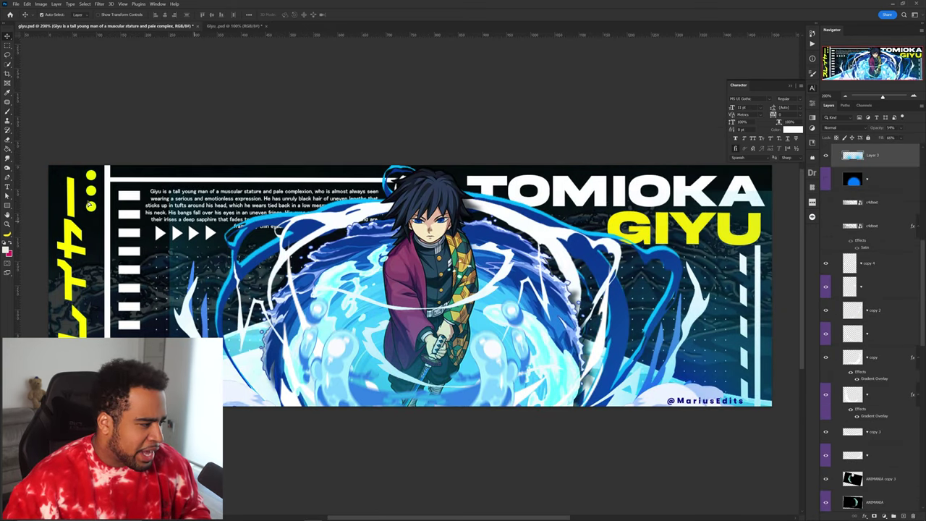
click(90, 207)
drag(115, 237, 100, 189)
click(91, 191)
drag(83, 235, 365, 204)
- Recolour the katakana title dark navy 1d222b sampled from the character's hair
click(793, 130)
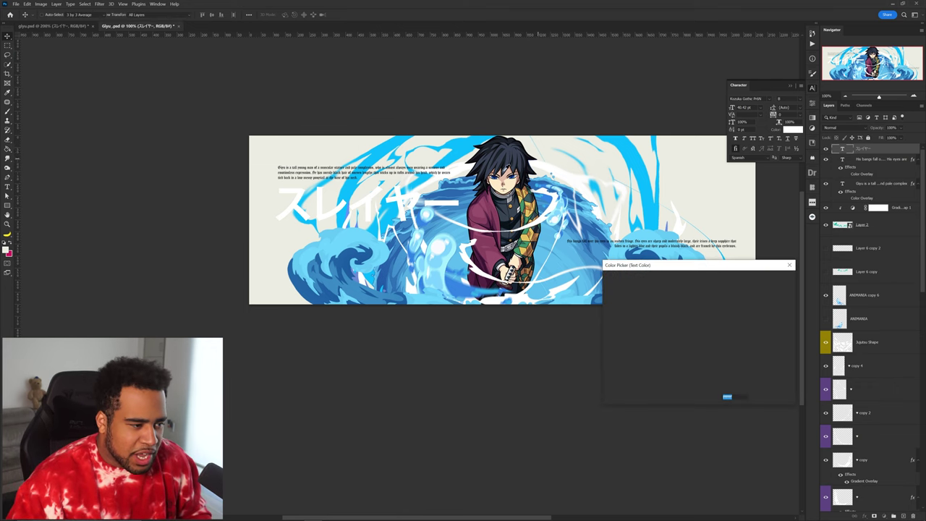
click(499, 150)
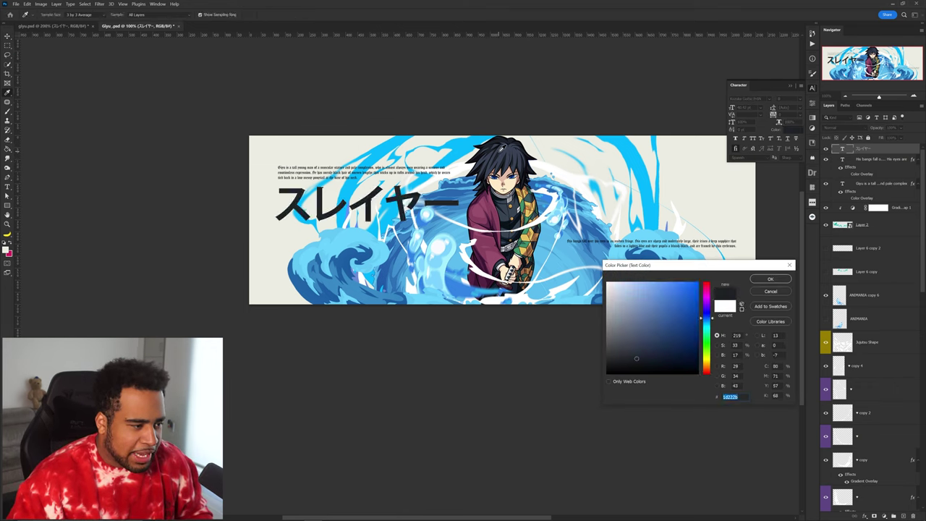
click(768, 280)
mouse_move(707, 247)
mouse_down()
mouse_move(687, 234)
mouse_move(405, 190)
mouse_move(405, 241)
mouse_move(643, 243)
mouse_move(700, 254)
mouse_up()
- Try the katakana title in gold c99651 and in slate blue 3a4256 sampled from the character
click(791, 130)
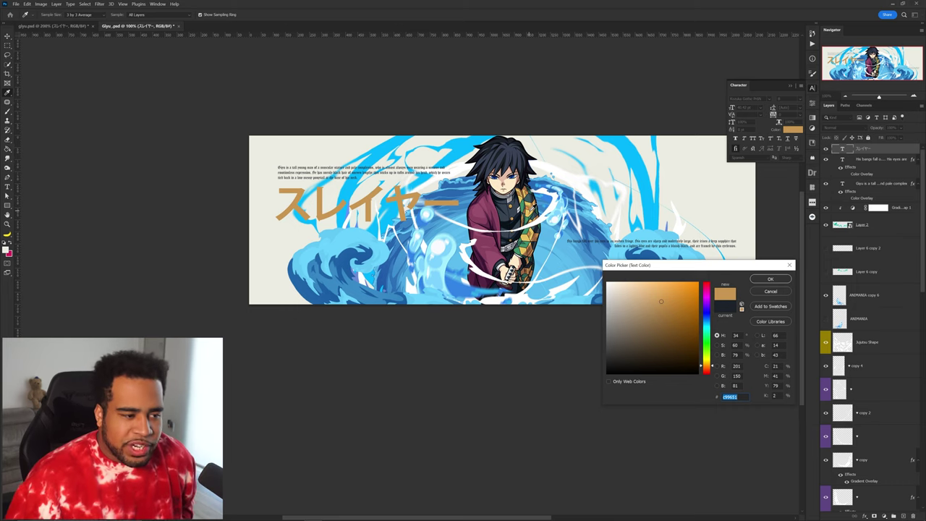
click(768, 279)
key(b)
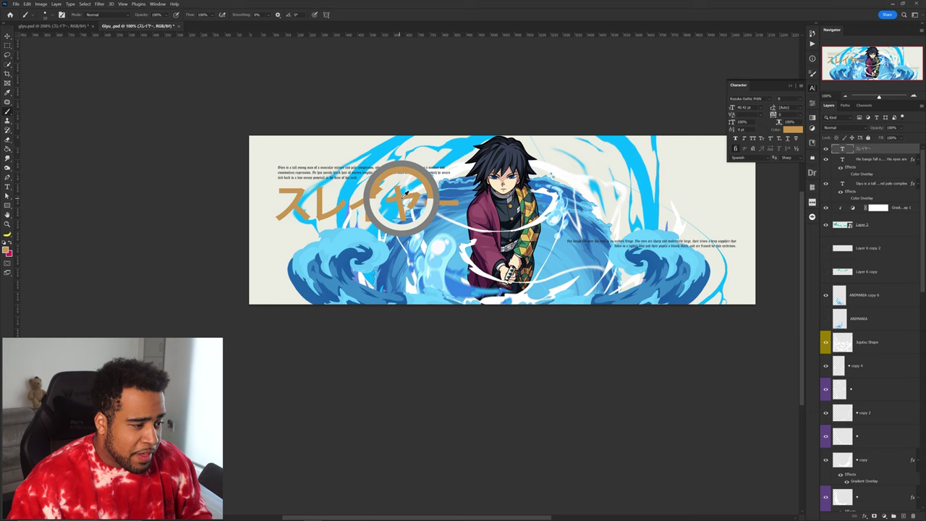
key(v)
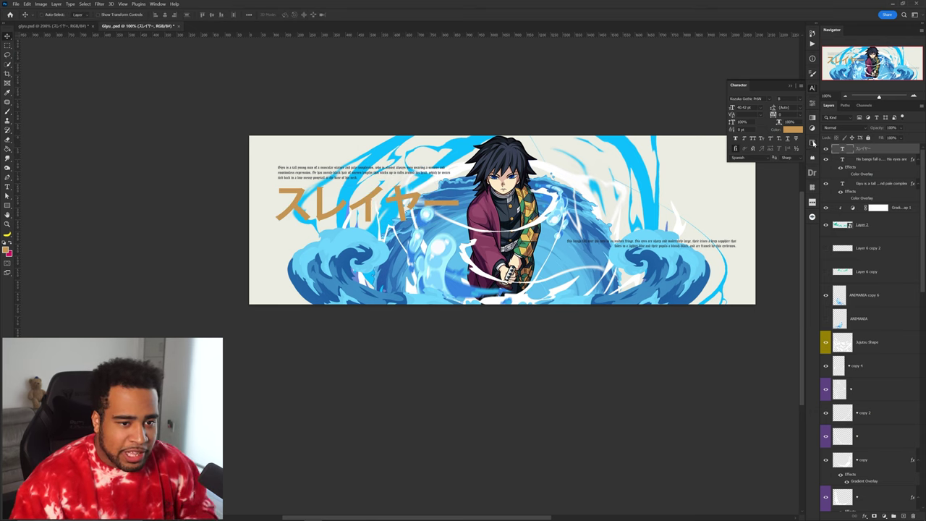
click(792, 130)
click(636, 343)
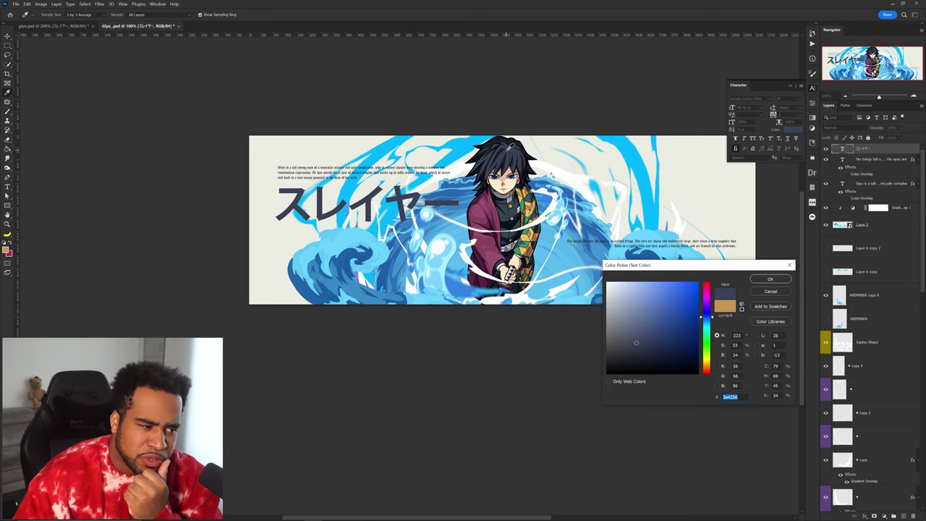
- Recolour the katakana title and both description blocks together in muted gold a48c4b
scroll(494, 229, up, 1)
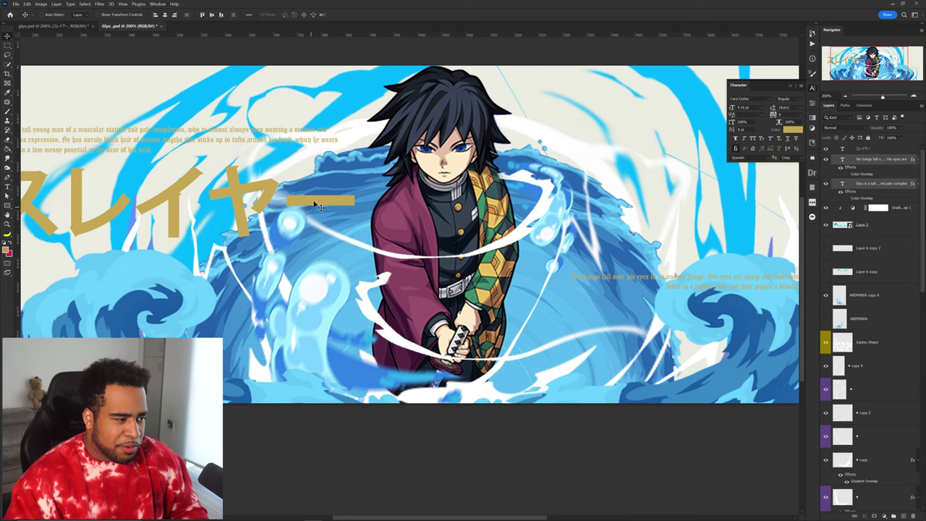
ctrl+shift+click(315, 204)
scroll(317, 206, down, 1)
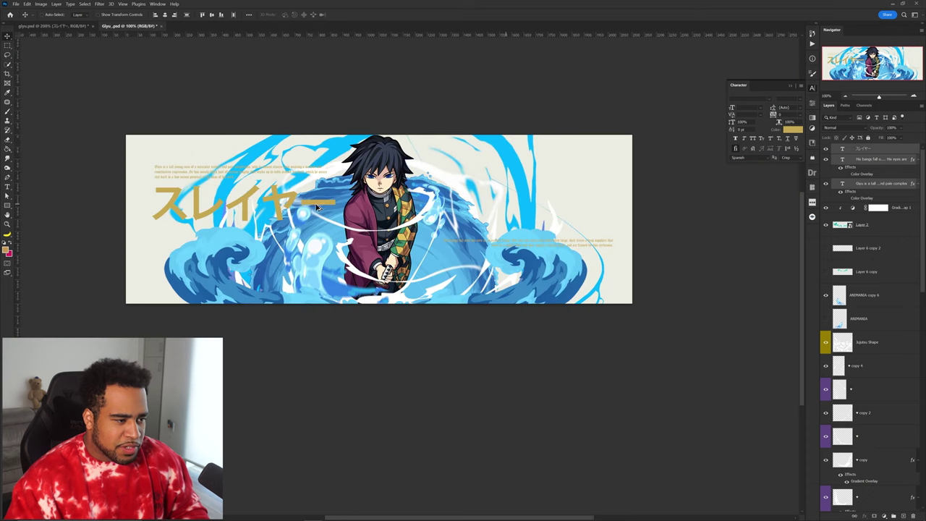
drag(480, 175, 529, 174)
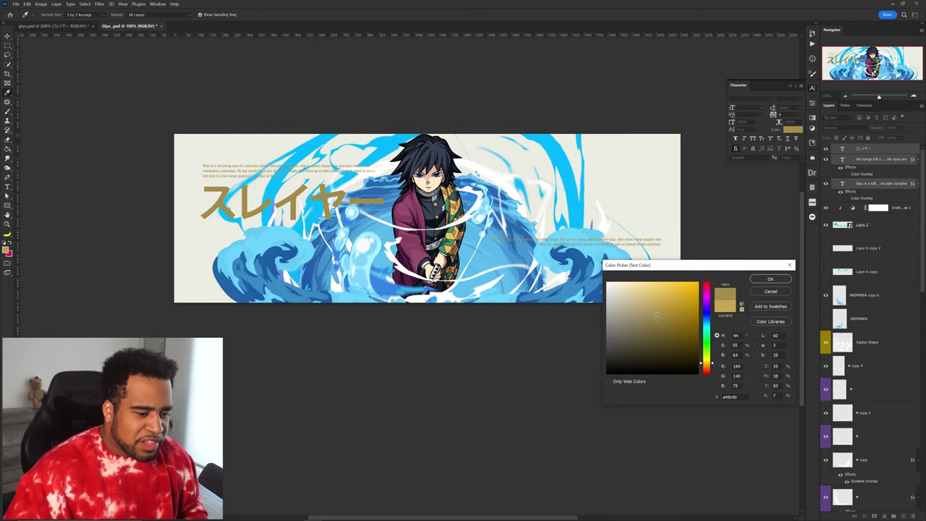
click(771, 279)
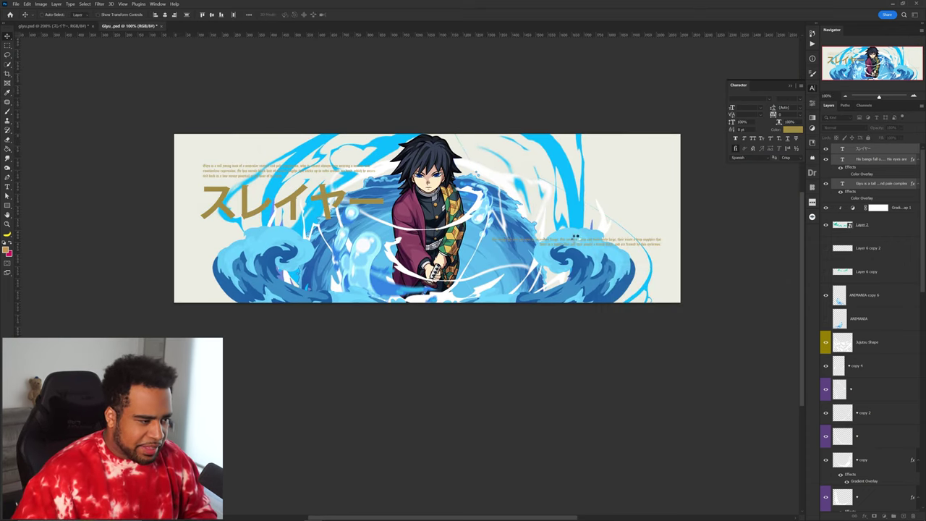
drag(625, 269, 665, 306)
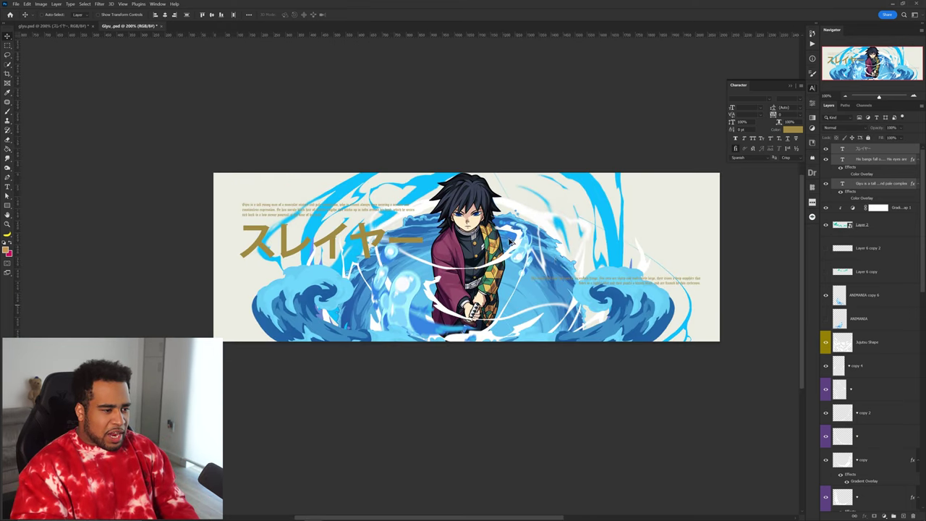
drag(560, 261, 547, 242)
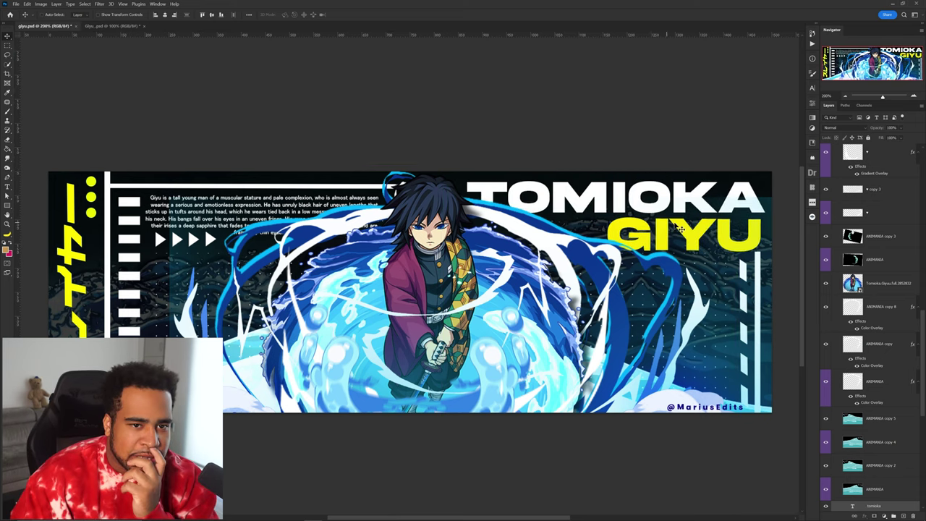
- Translate "tomioka GIYU" into Japanese with Google Translate and use 冨岡 above 義雄 as the gold upper-right title in Glyu_.psd
click(131, 26)
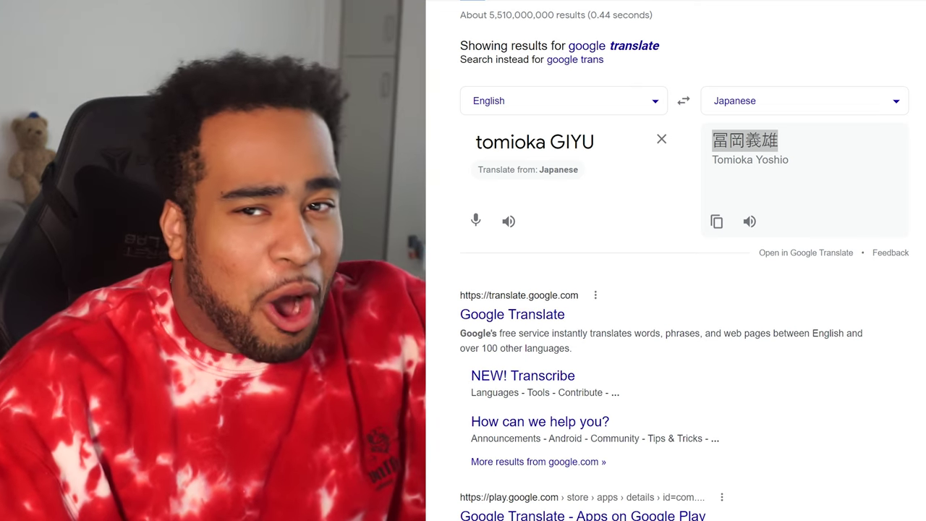
drag(779, 141, 738, 141)
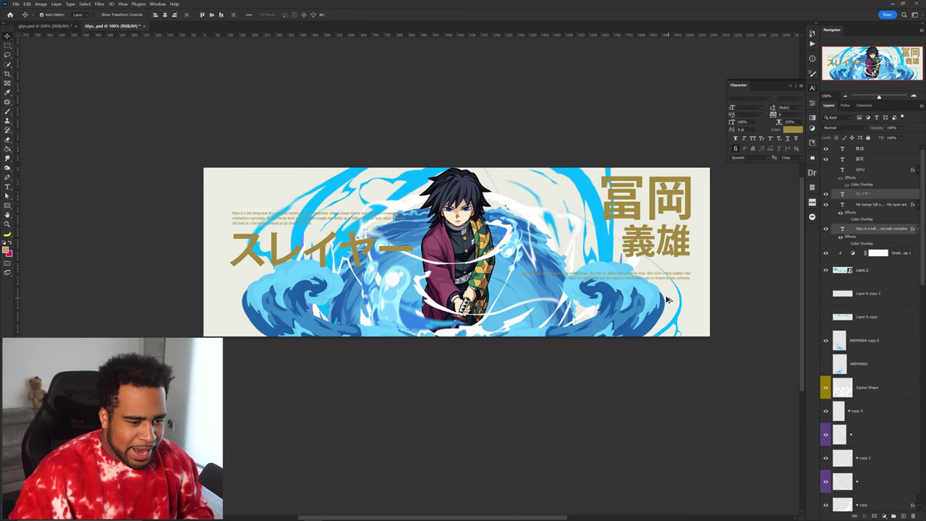
scroll(640, 279, up, 1)
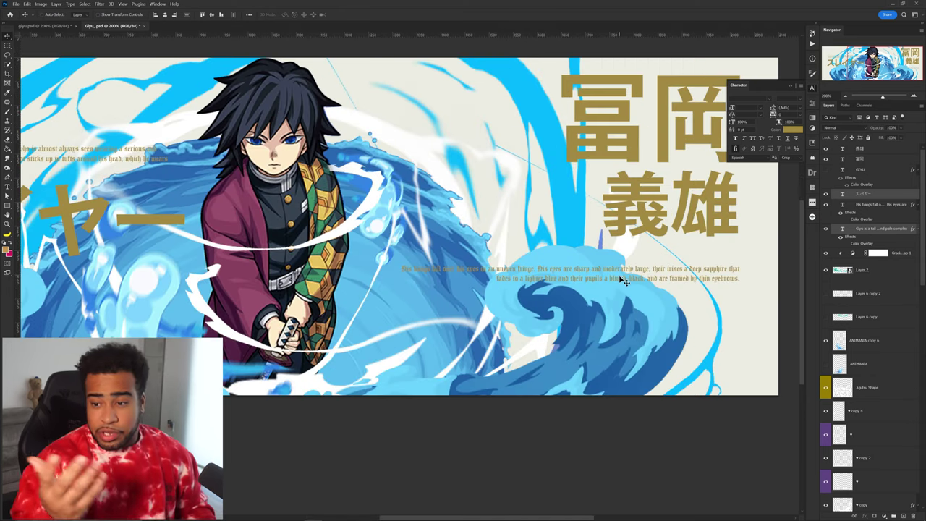
scroll(599, 240, down, 1)
click(812, 91)
drag(647, 157, 650, 159)
scroll(650, 158, left, 2)
scroll(657, 189, up, 1)
scroll(657, 189, down, 1)
drag(665, 199, 660, 199)
drag(592, 165, 600, 198)
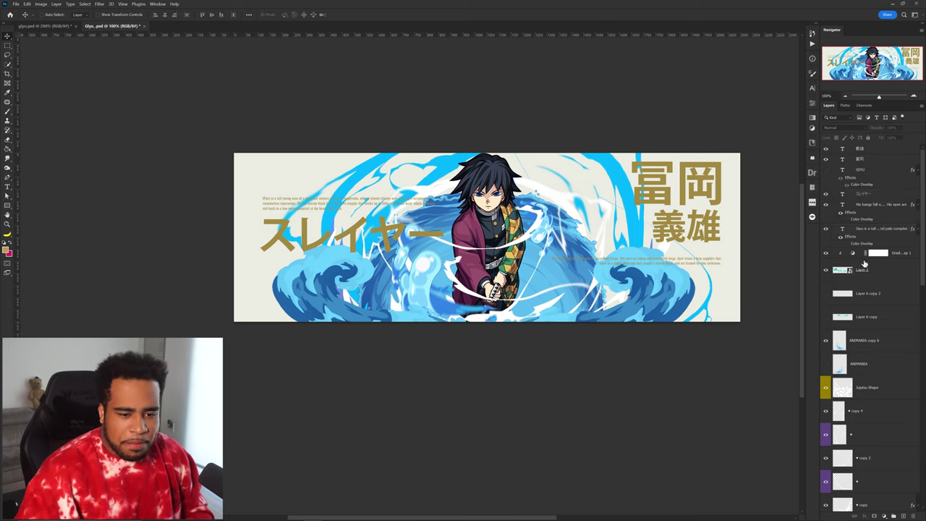
- Recolour the large water swirl behind the character with a muted gold colour overlay sampled from the katakana title
scroll(854, 456, down, 10)
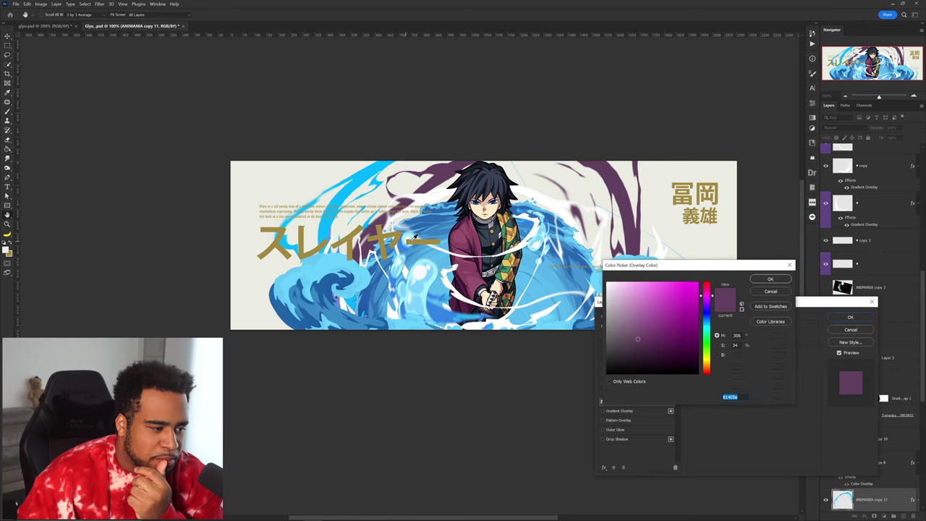
click(417, 237)
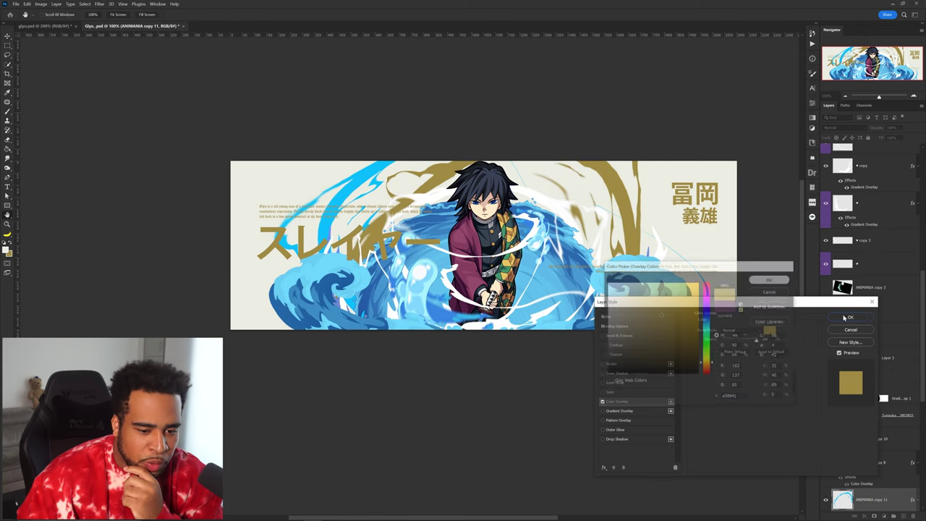
click(770, 279)
click(850, 317)
- Clip a black-to-gold gradient map to the water splash in front of the character
click(418, 290)
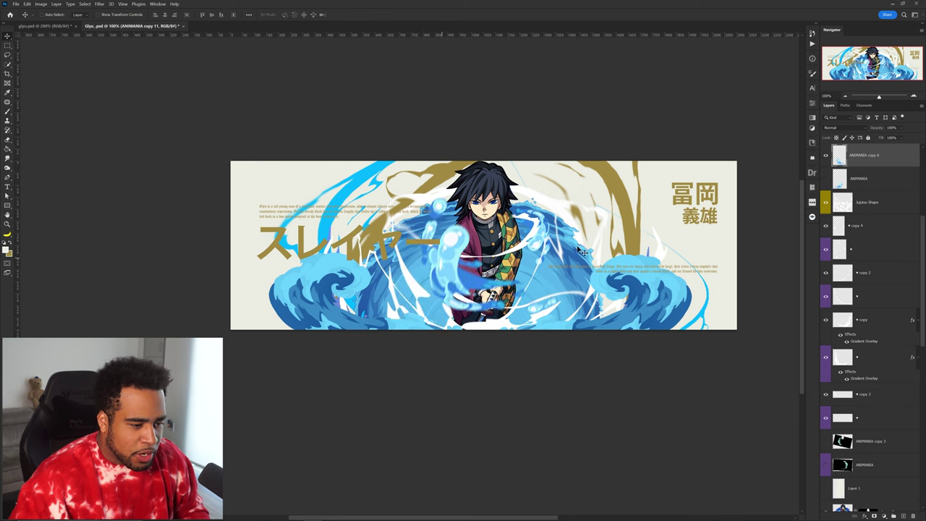
click(884, 515)
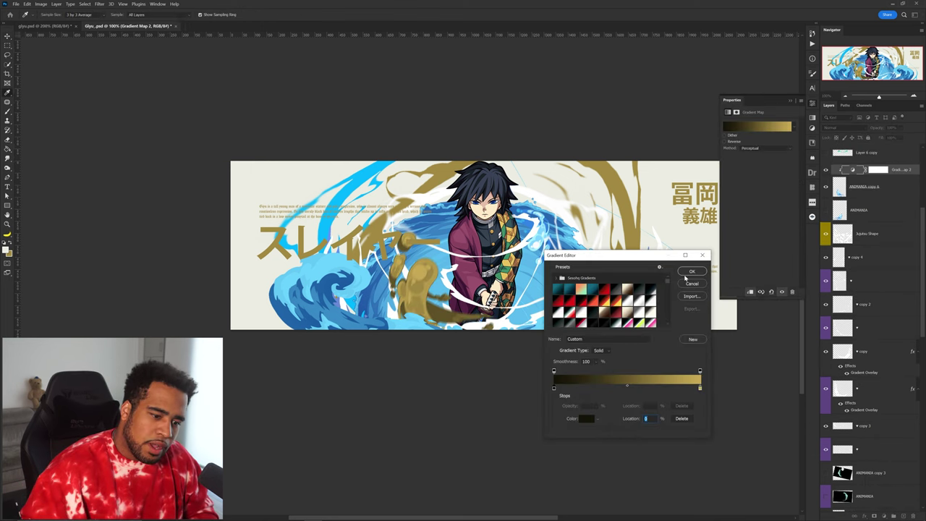
click(691, 272)
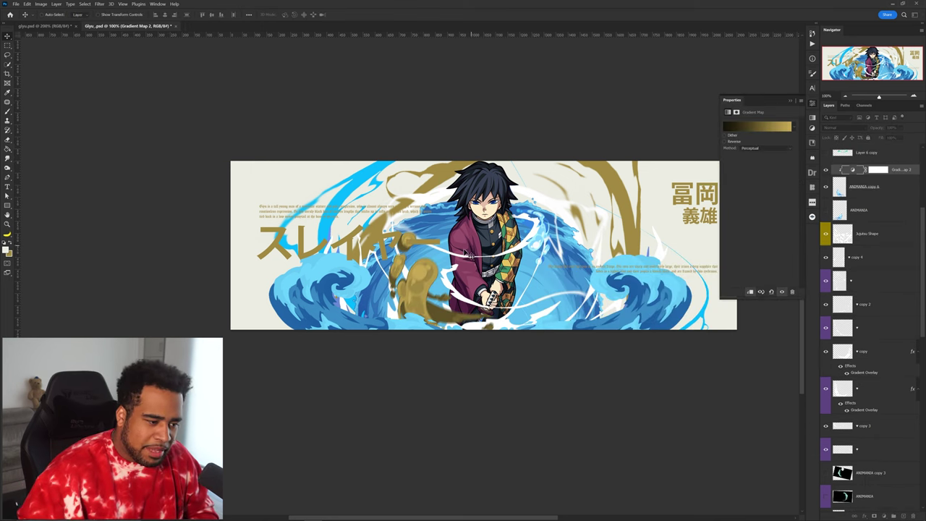
- Transform the gold water splash and reposition it beside the character's lower body
click(870, 187)
key(ctrl+t)
drag(533, 192, 511, 194)
drag(460, 210, 452, 239)
key(Return)
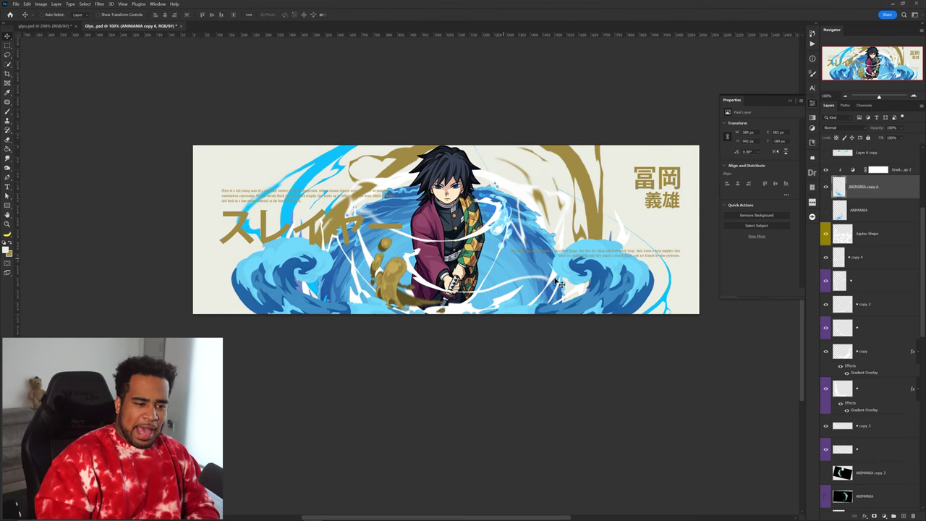
- Rotate the curved brush-stroke layer and move it to the banner's upper-left edge
click(356, 230)
key(ctrl+t)
drag(419, 172, 464, 271)
key(Return)
drag(404, 275, 303, 222)
key(ctrl+t)
drag(301, 141, 312, 157)
key(Return)
key(Return)
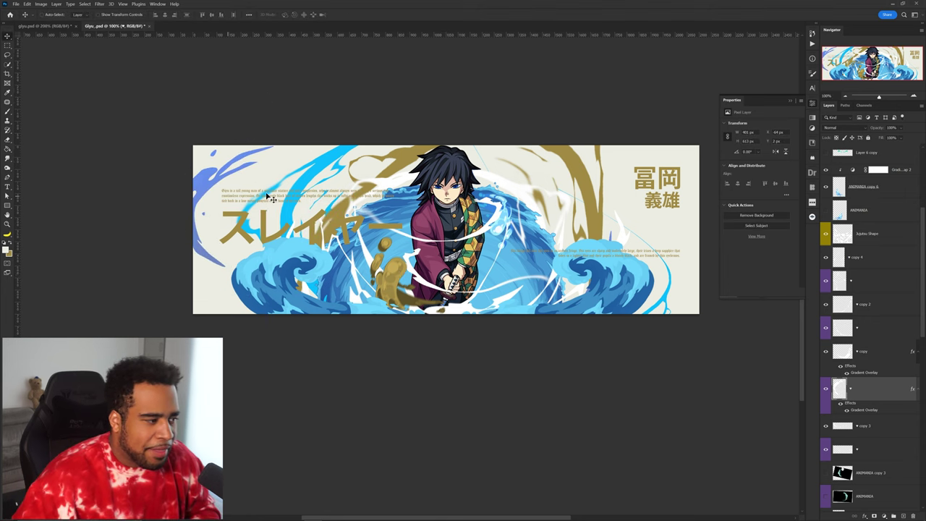
- Replace the gradient overlays of the edge strokes with solid colour overlays, gold for the left stroke and light blue for the right
click(848, 409)
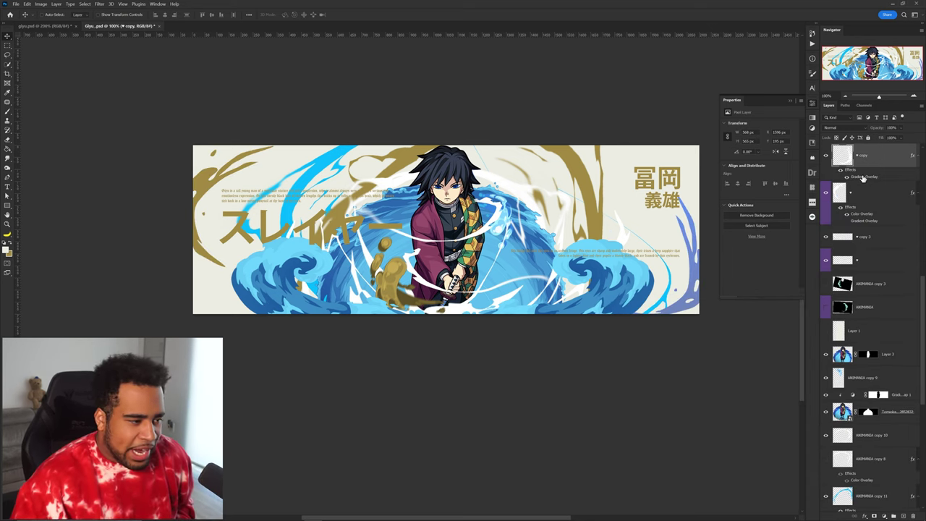
double_click(863, 178)
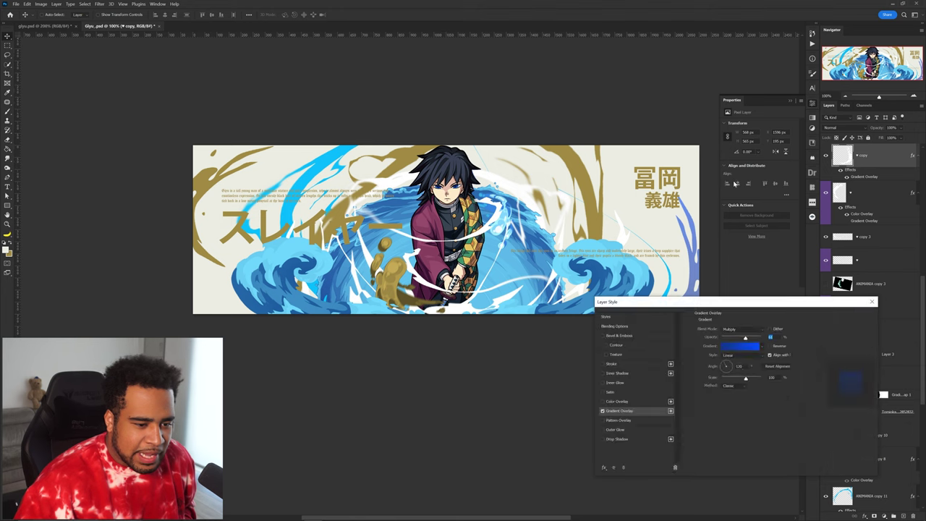
click(603, 411)
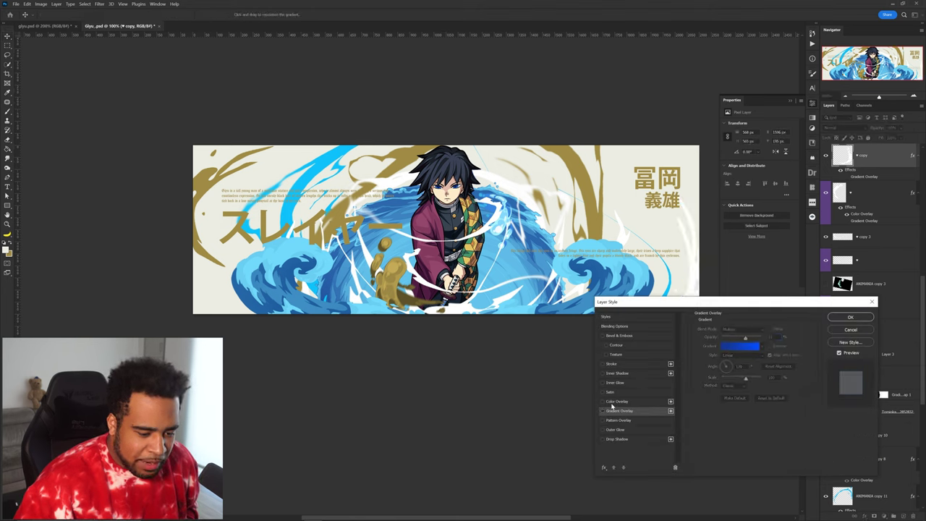
click(616, 401)
click(770, 334)
click(362, 177)
click(394, 180)
click(589, 253)
click(771, 279)
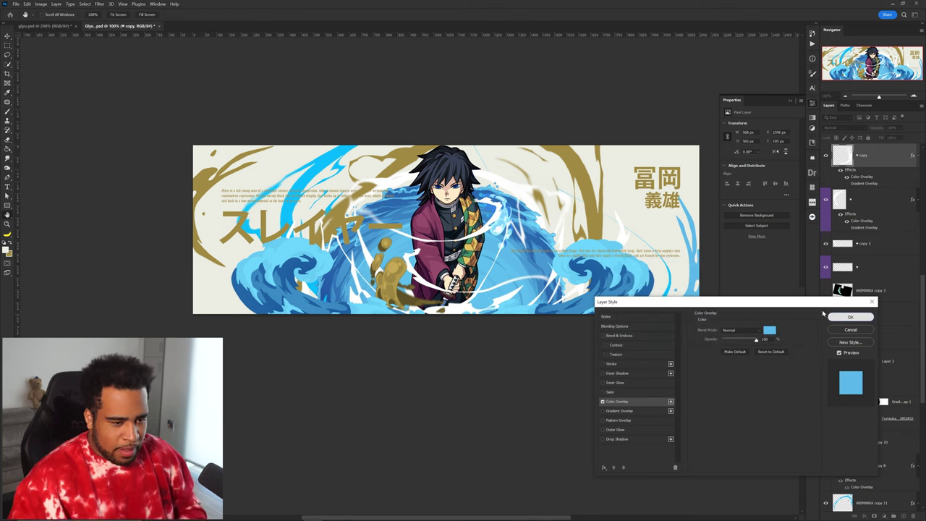
click(850, 317)
- Rotate and shift the gold stroke so it frames the banner's left edge, partly outside the canvas
drag(222, 194, 237, 181)
key(ctrl+t)
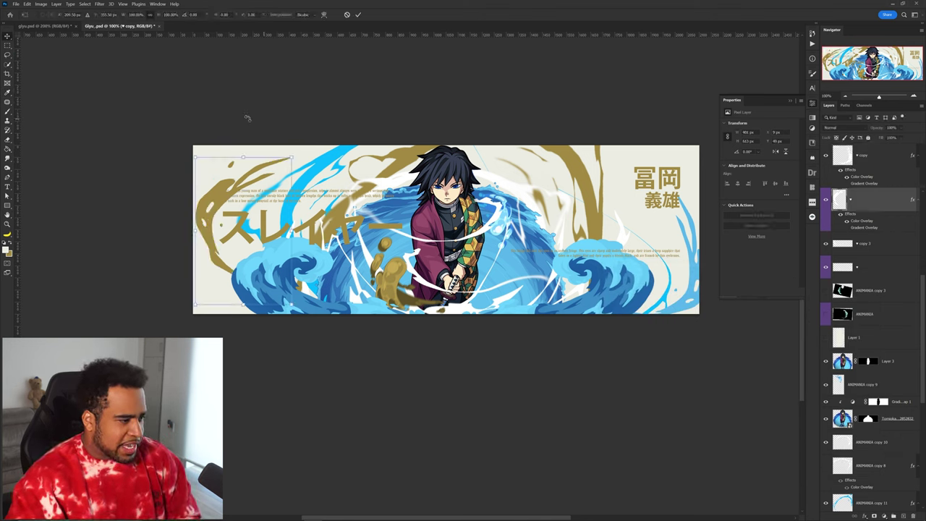
drag(246, 118, 171, 146)
key(Return)
drag(292, 196, 276, 195)
key(ctrl+t)
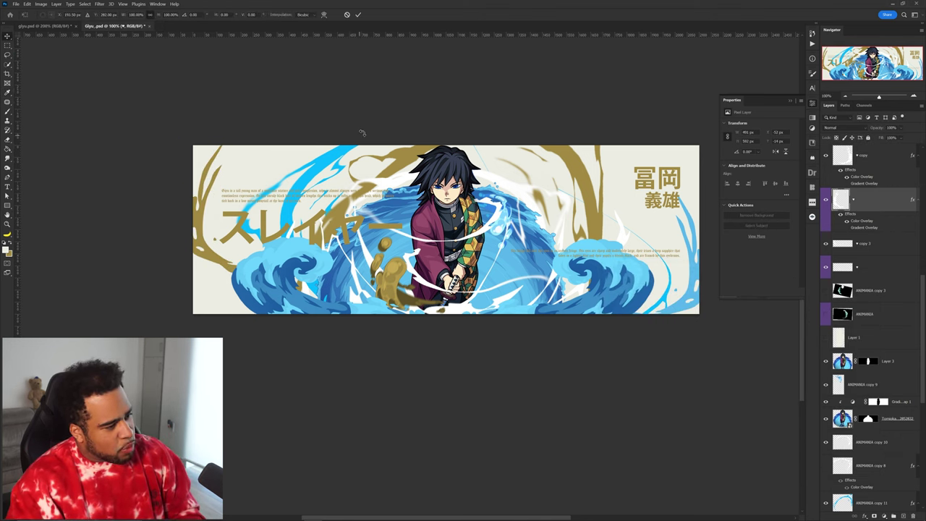
drag(361, 133, 405, 217)
key(Return)
drag(614, 153, 613, 153)
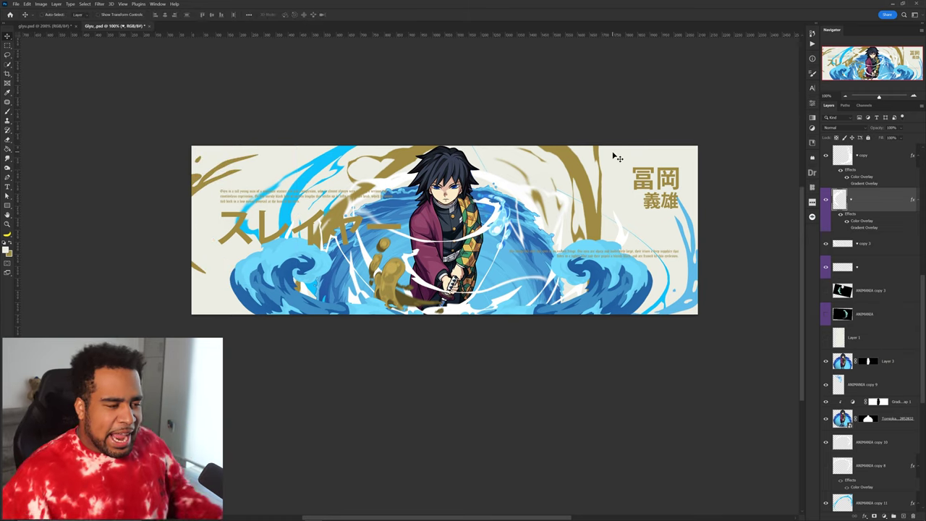
- Clip an off-white-to-gold gradient map to the character cutout
ctrl+drag(445, 224, 500, 232)
key(ctrl+z)
click(885, 511)
click(886, 506)
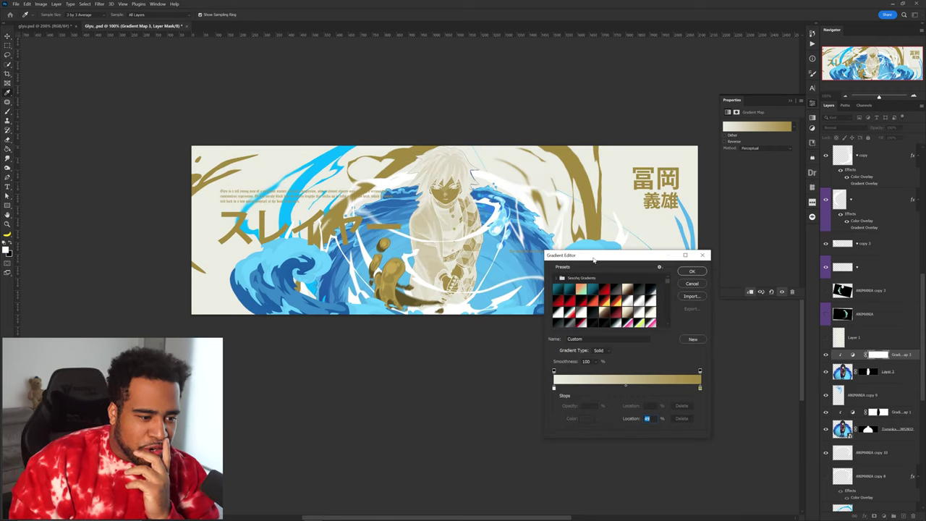
drag(593, 259, 703, 158)
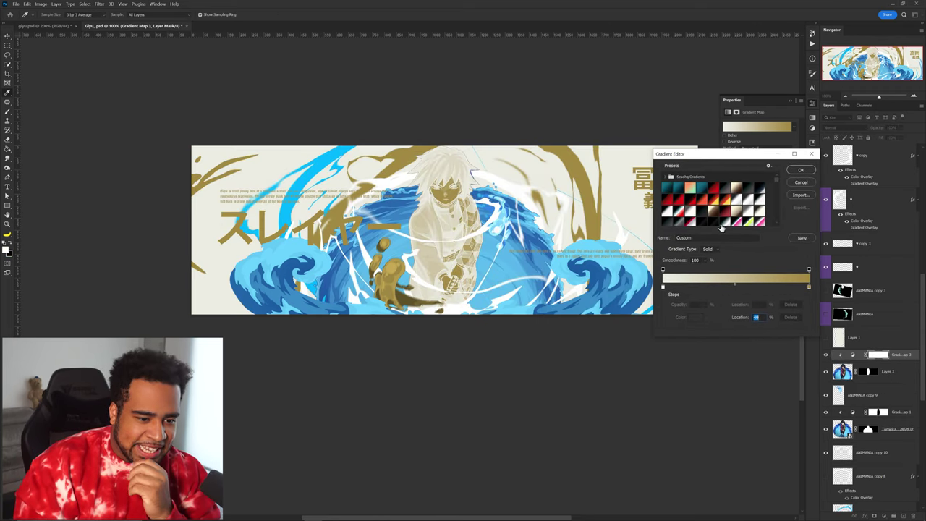
- Add light blue stops sampled from the water between the off-white and gold ends of the character's gradient map
drag(722, 287, 752, 287)
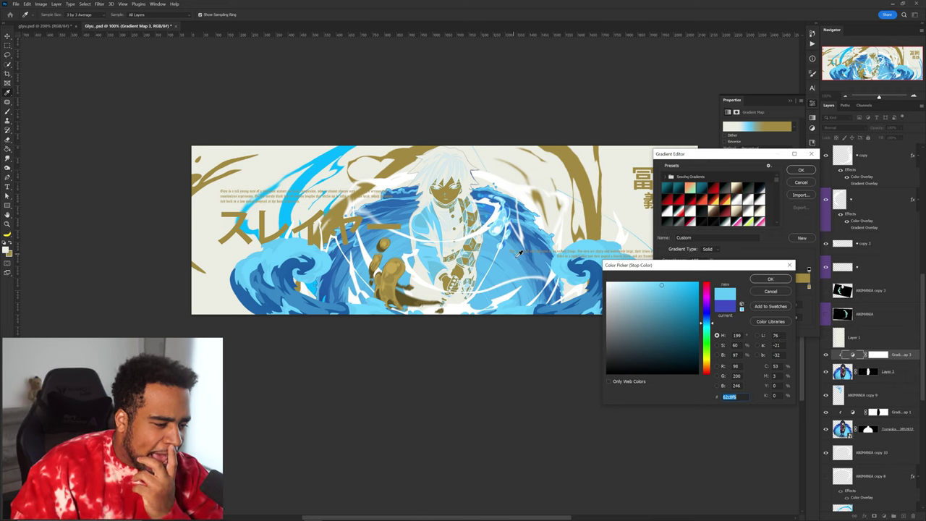
click(518, 258)
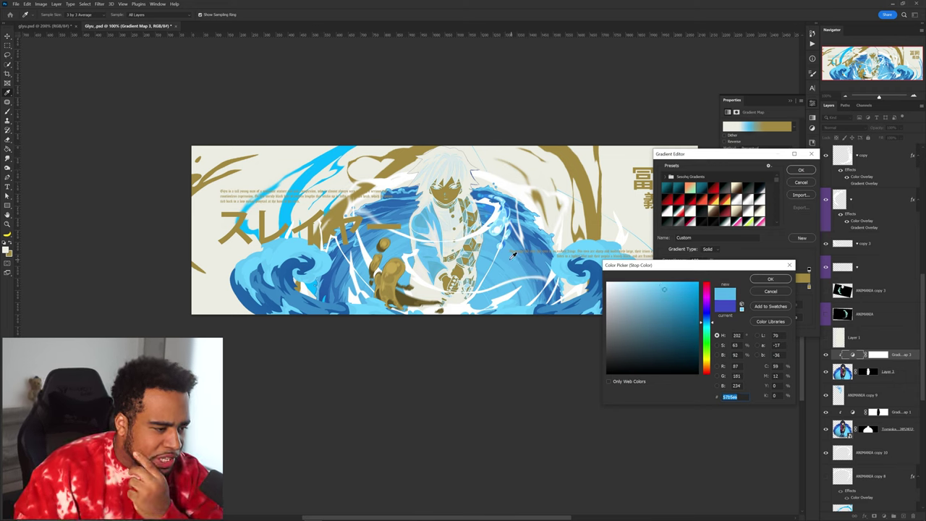
drag(644, 288, 580, 264)
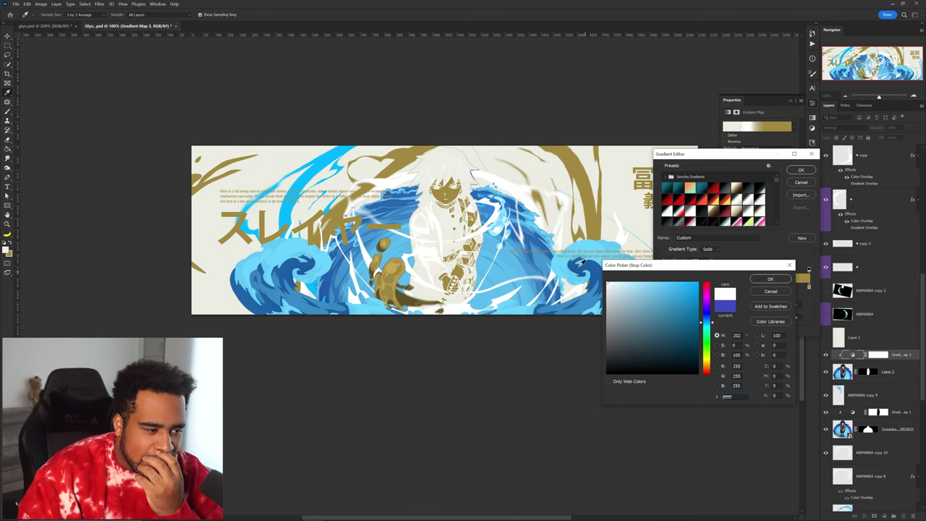
click(550, 185)
click(581, 253)
click(768, 278)
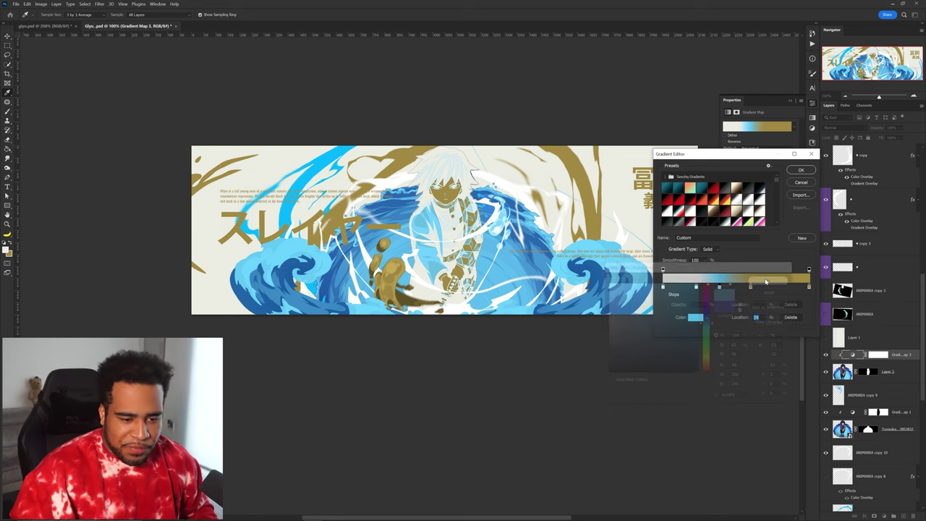
drag(724, 289, 726, 290)
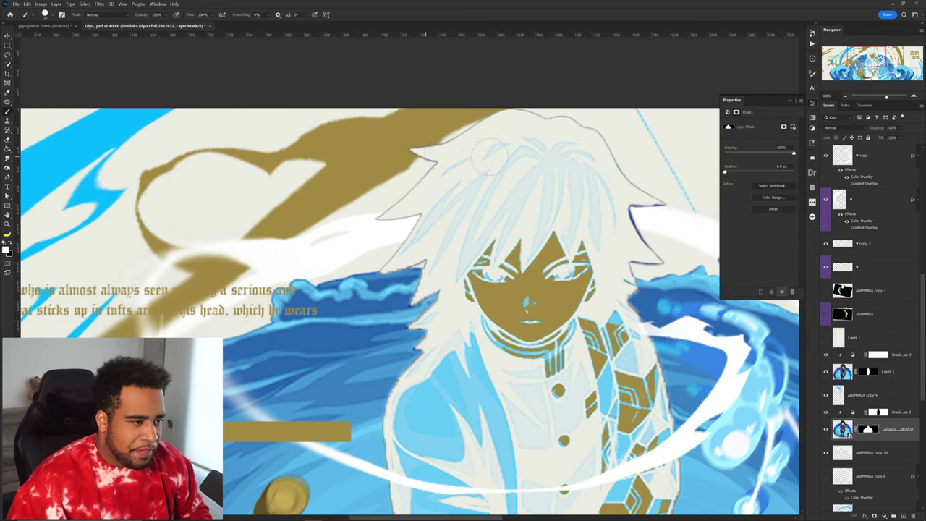
- Paint black on the mask of the original character artwork to remove the dark fringe around the hair
key(x)
drag(425, 151, 544, 131)
drag(619, 194, 602, 141)
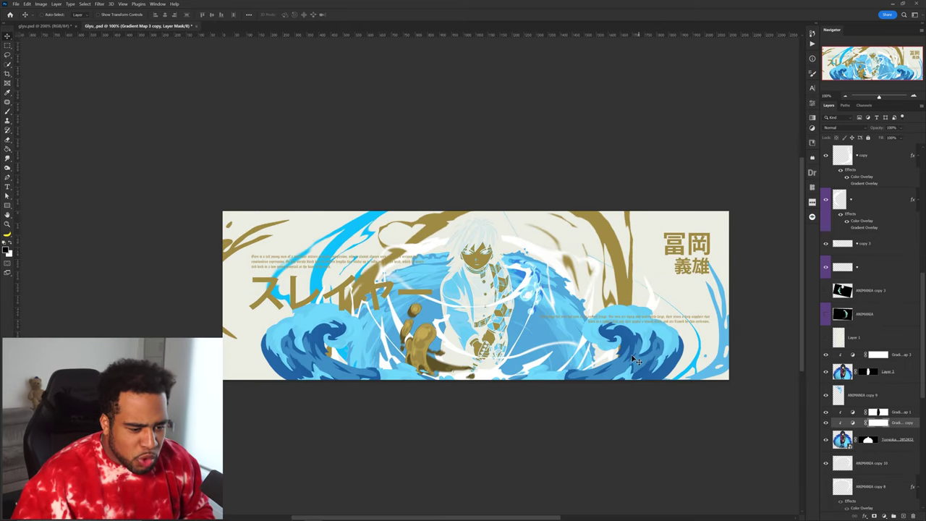
- Toggle the blue gradient map of the water background to compare the banner with and without it
ctrl+click(633, 358)
ctrl+click(555, 321)
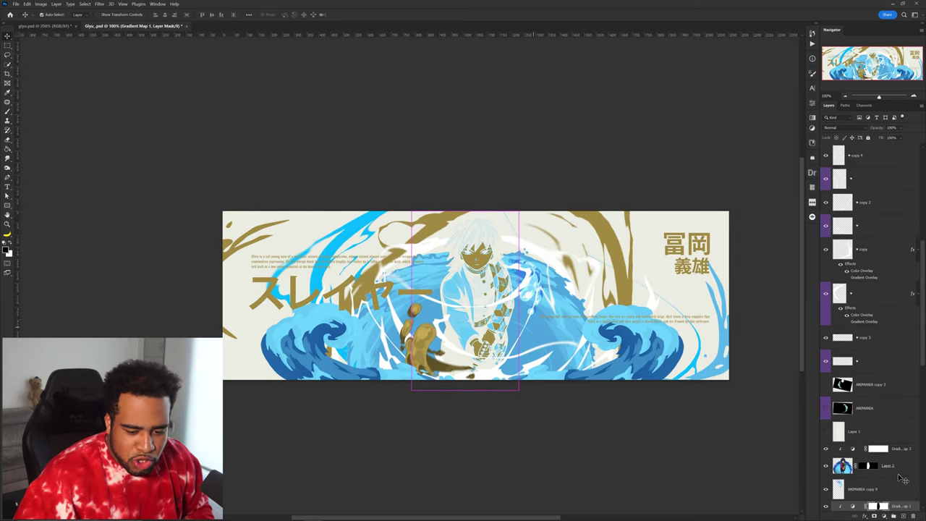
scroll(879, 466, down, 1)
click(825, 486)
click(825, 486)
click(826, 486)
drag(470, 293, 483, 232)
scroll(470, 201, up, 1)
key(ctrl+minus)
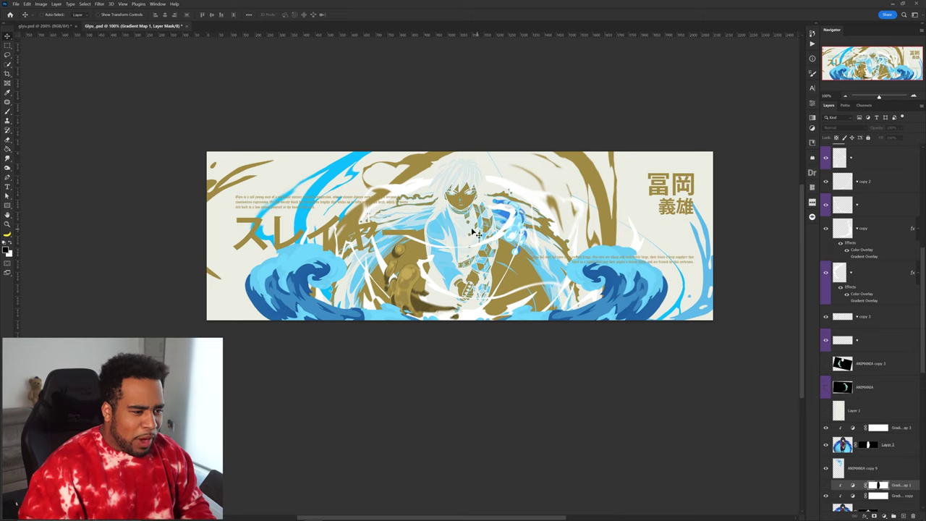
- Try the character's off-white, blue and gold gradient map on the front waves, below and above their existing gradient map
key(ctrl+plus)
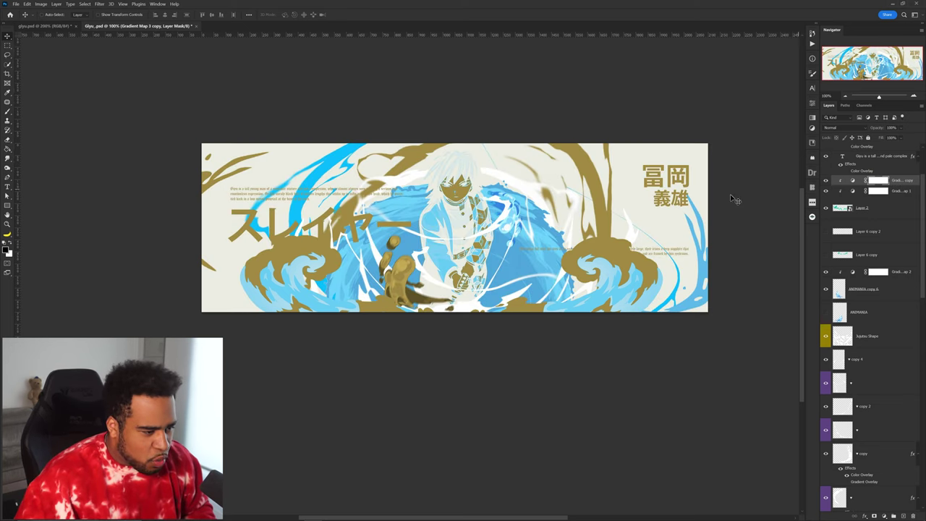
drag(554, 208, 558, 223)
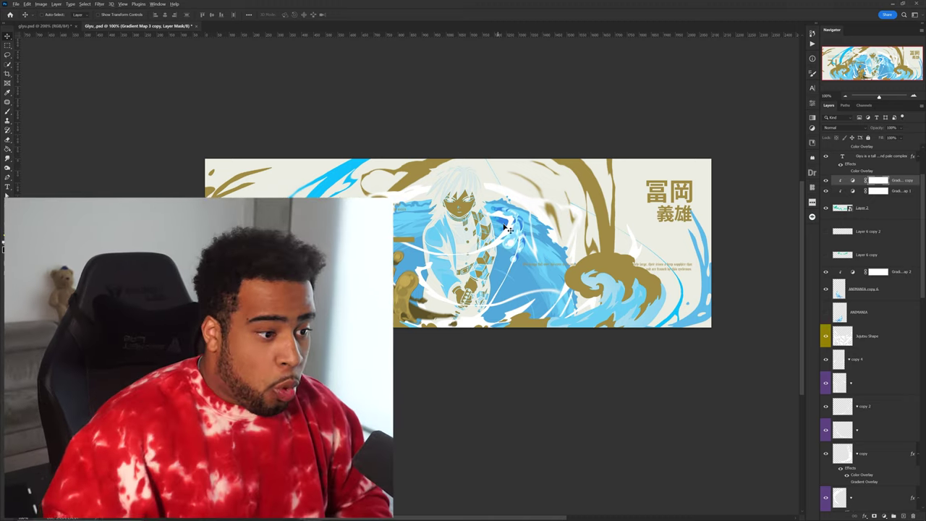
scroll(498, 226, down, 2)
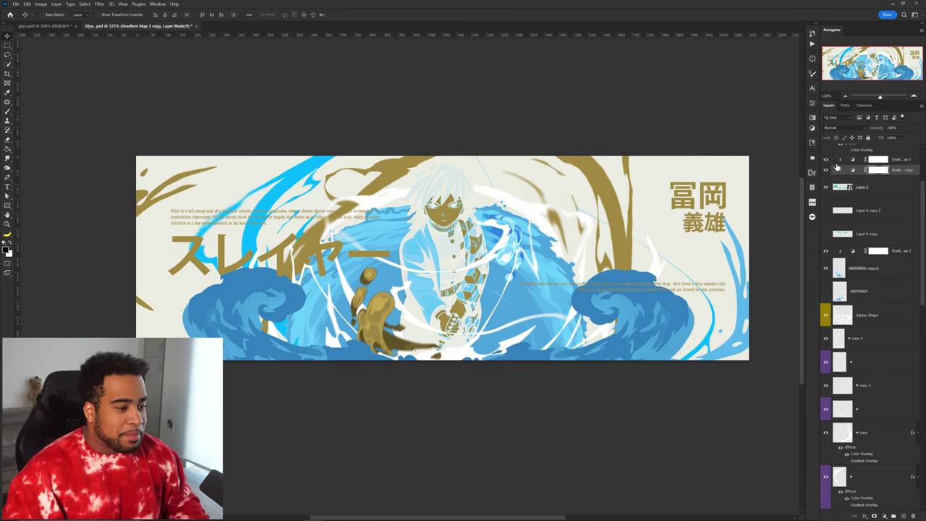
key(ctrl+bracketright)
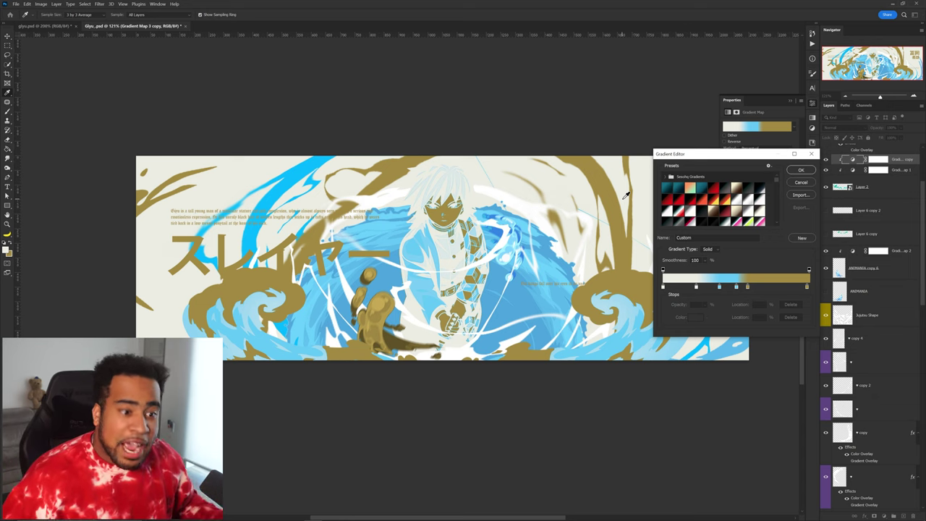
drag(685, 155, 675, 183)
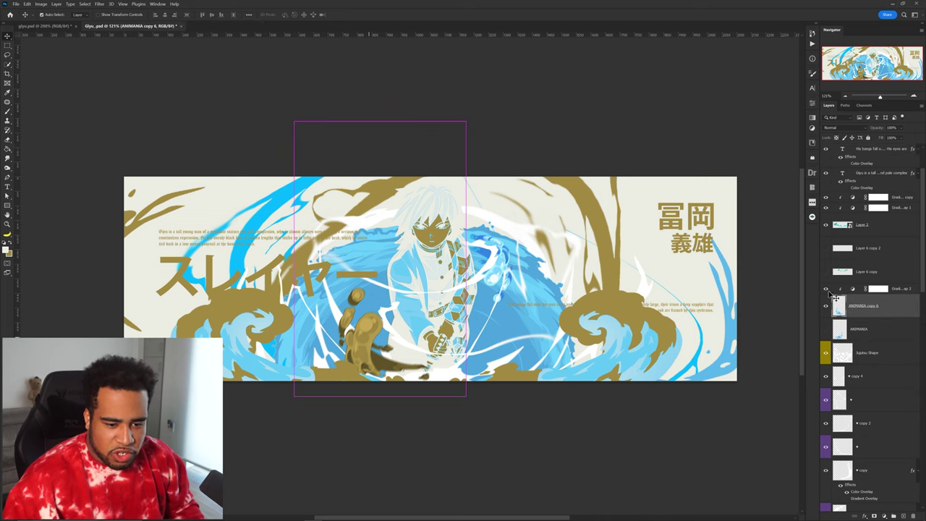
- Hide the gold gradient map on the water splash beside the character
click(827, 289)
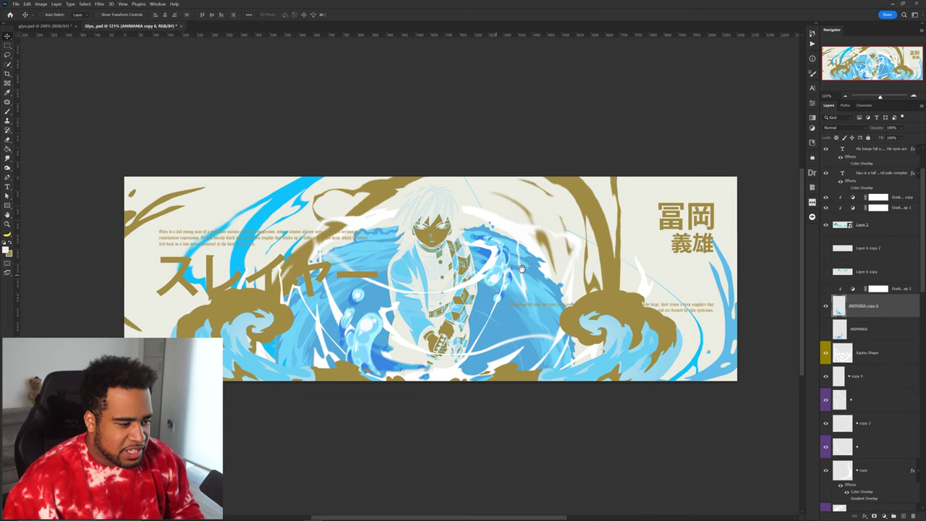
drag(495, 274, 526, 252)
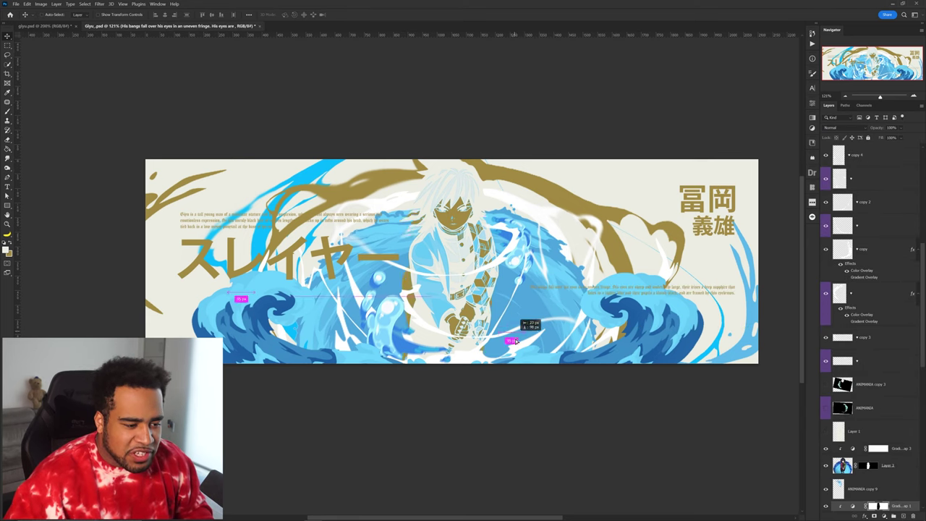
- Toggle the visibility of the layers behind the character to compare the banner with and without them
scroll(855, 449, up, 3)
scroll(862, 414, up, 3)
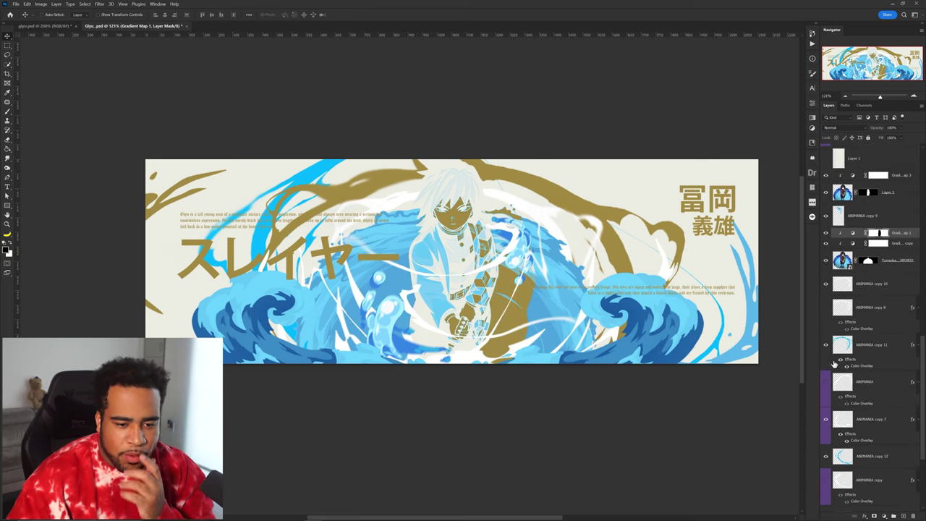
click(826, 275)
click(826, 275)
click(826, 265)
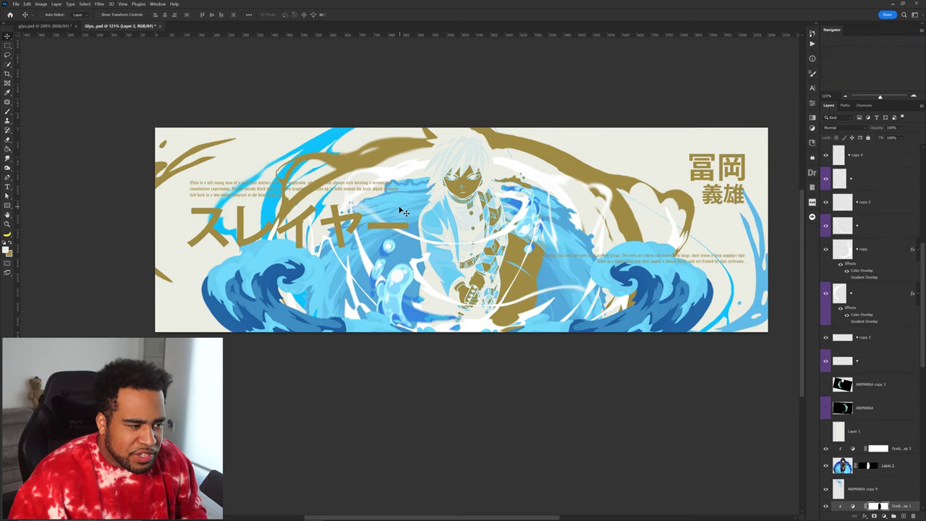
- Recolour the front waves by setting a colour stop of their gradient map to an off-white sampled from the banner
ctrl+click(402, 208)
ctrl+click(660, 285)
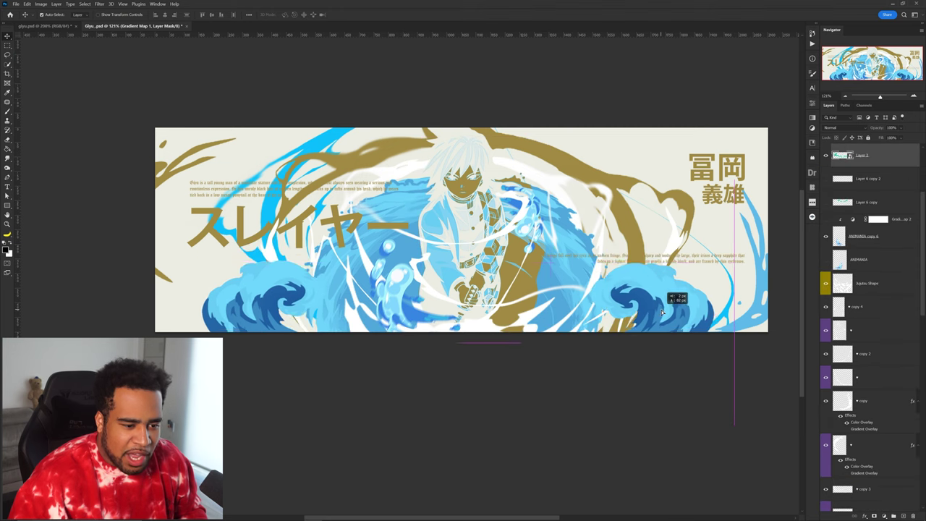
scroll(860, 186, up, 1)
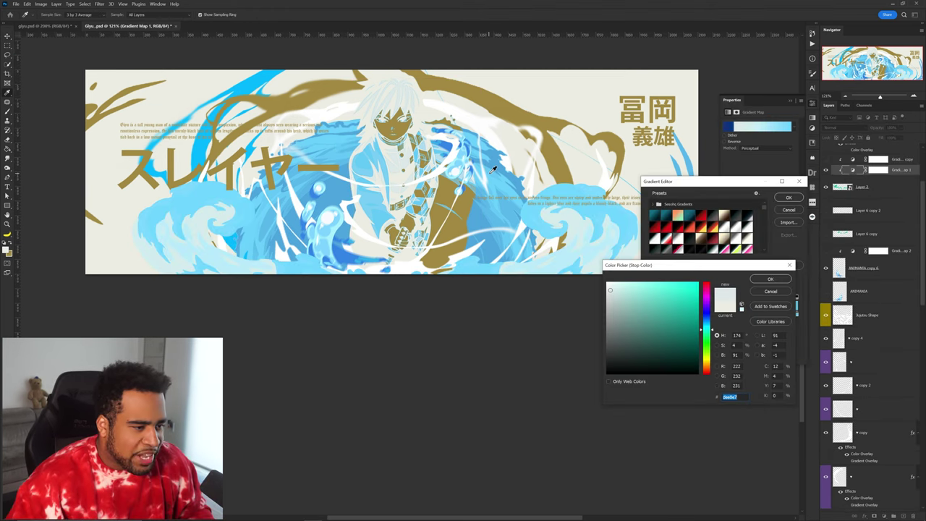
click(344, 112)
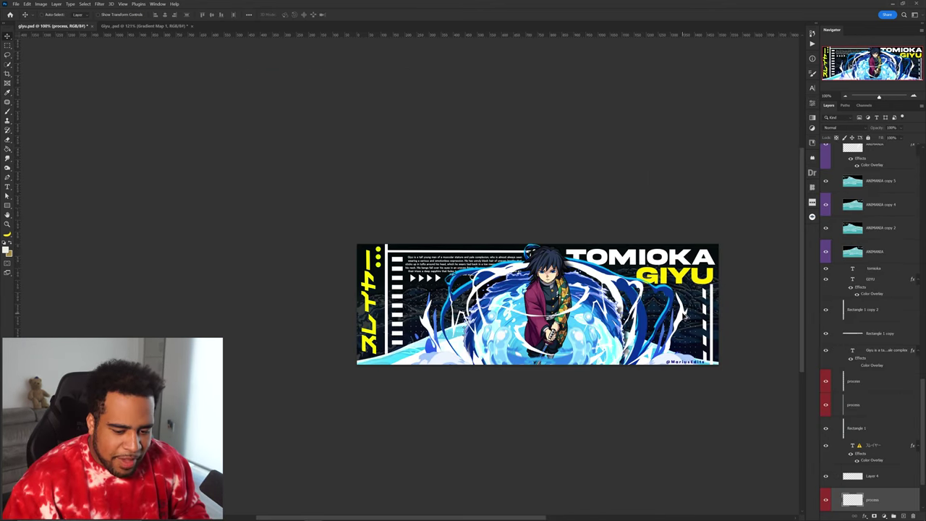
- Try the dotted grid from giyu.psd on the redesigned banner, placing and transforming it near the Japanese name
scroll(680, 311, up, 1)
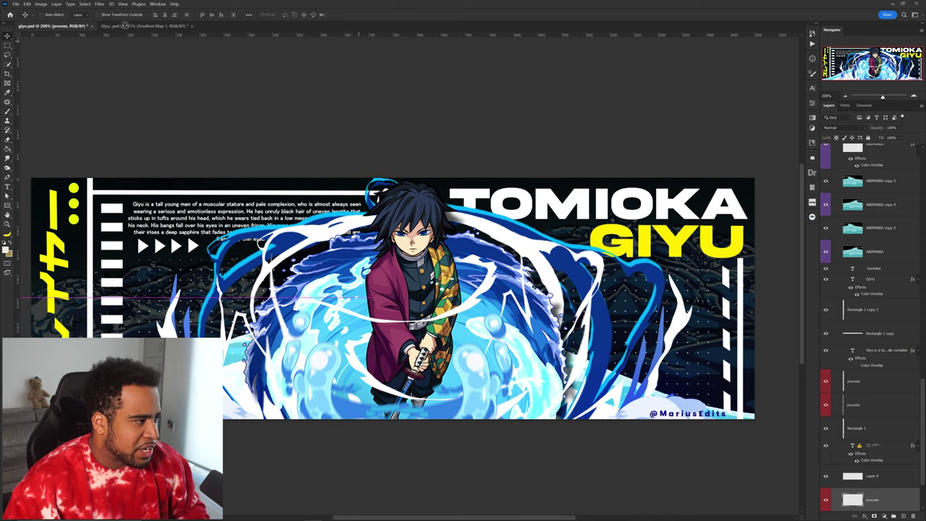
click(124, 25)
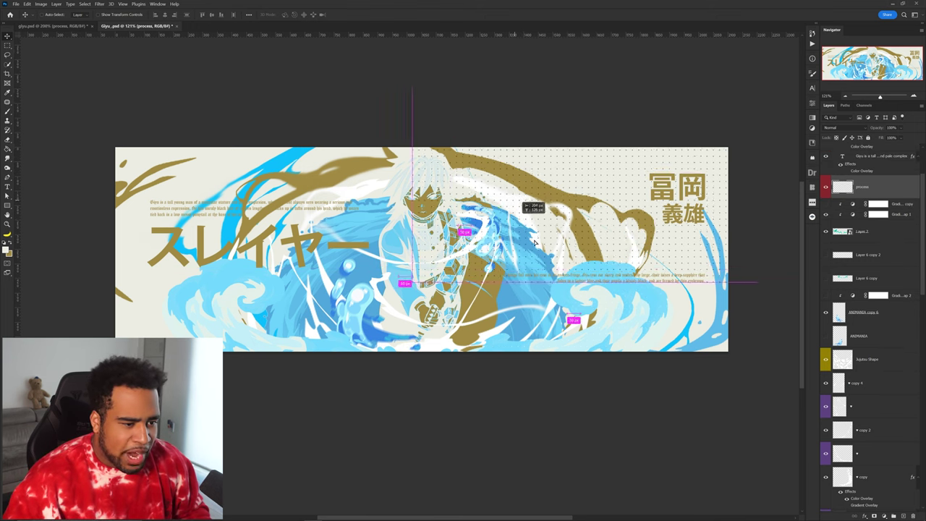
drag(520, 209, 643, 194)
key(ctrl+t)
drag(538, 174, 549, 173)
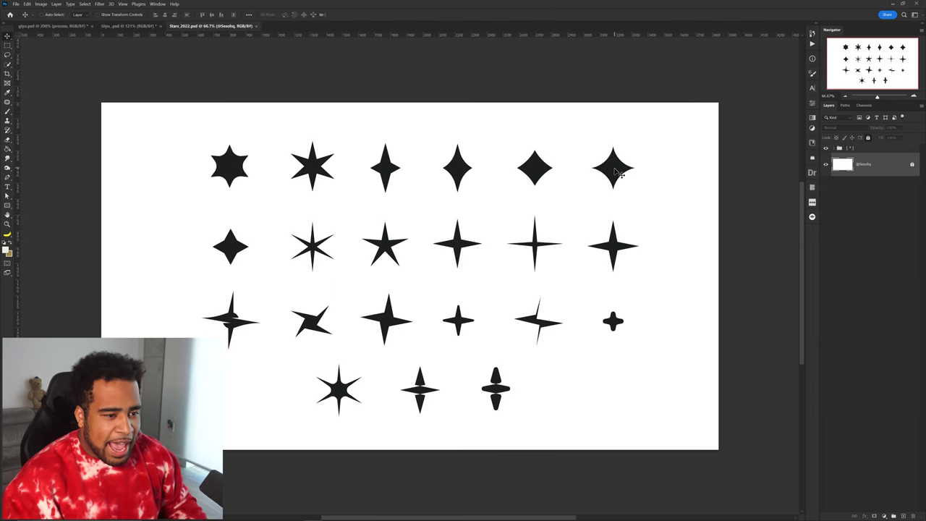
- Bring a four-pointed star from Stars_2022.psd into the banner and scale it down beside the 冨岡 name
drag(615, 172, 588, 184)
key(ctrl+z)
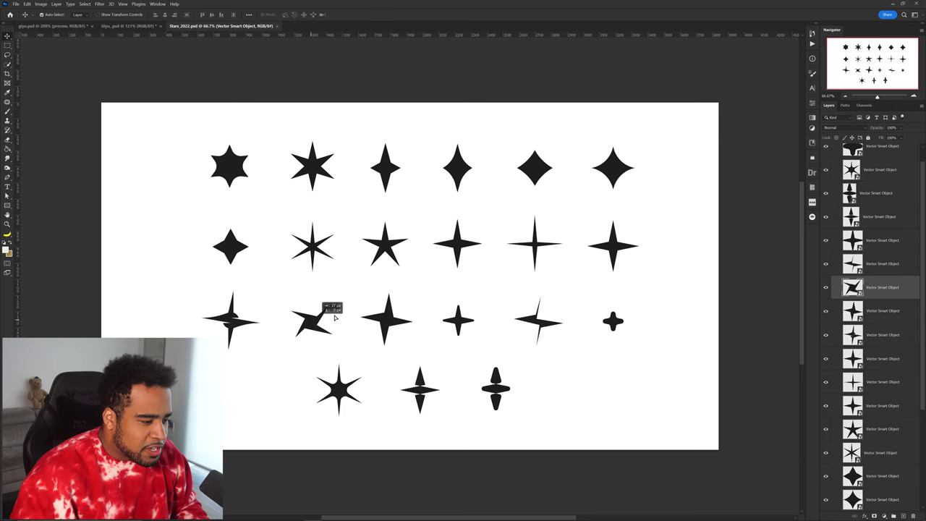
drag(331, 306, 382, 248)
drag(394, 311, 407, 229)
click(133, 26)
drag(132, 28, 650, 177)
key(ctrl+t)
key(Return)
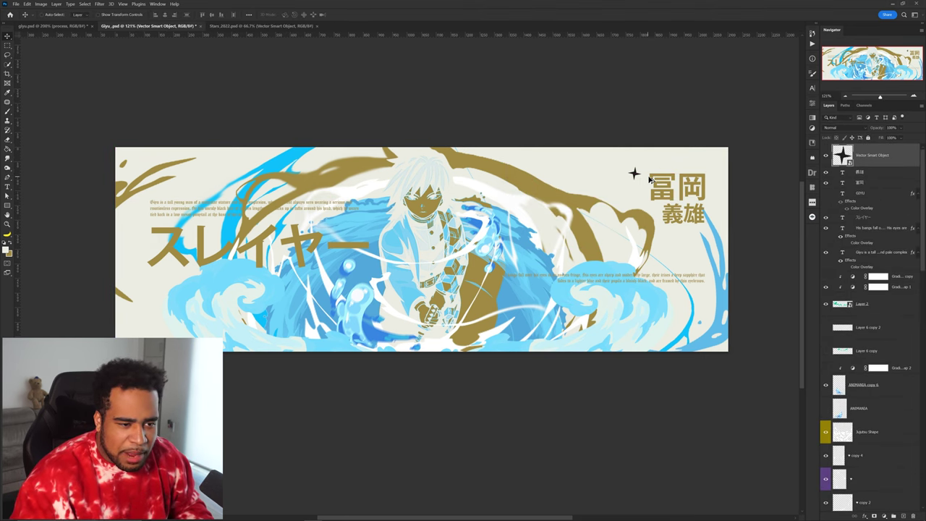
- Give the star beside the Japanese name a white Color Overlay
scroll(652, 177, up, 5)
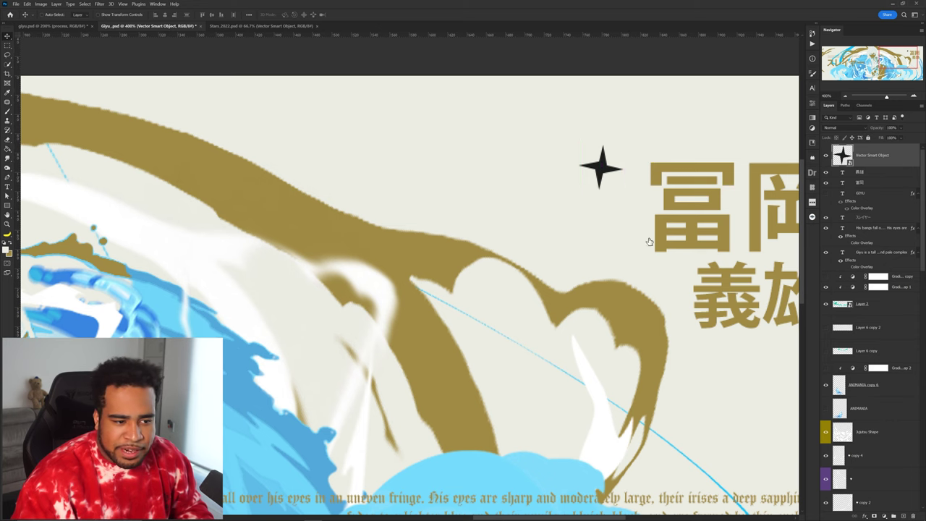
scroll(651, 241, down, 5)
scroll(348, 82, down, 3)
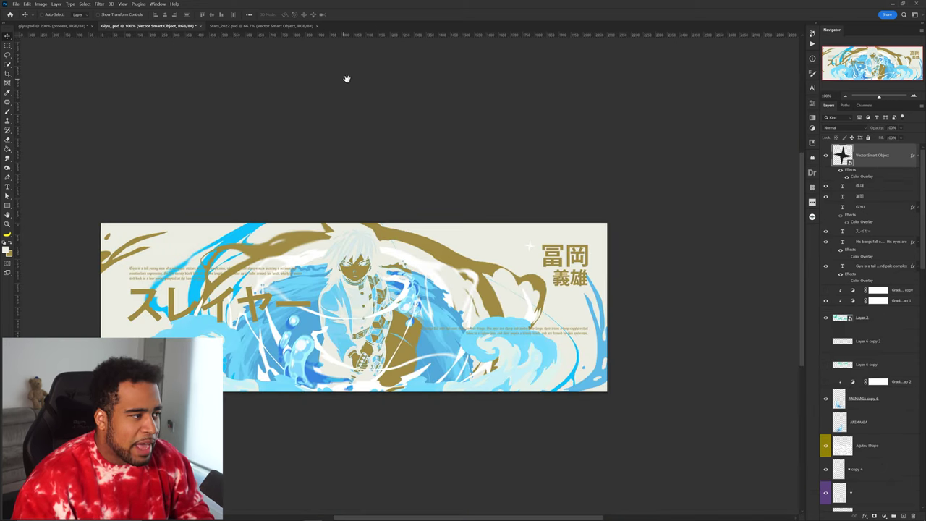
- Check the original giyu.psd banner for reference and return to the redesign
drag(345, 76, 446, 56)
click(81, 26)
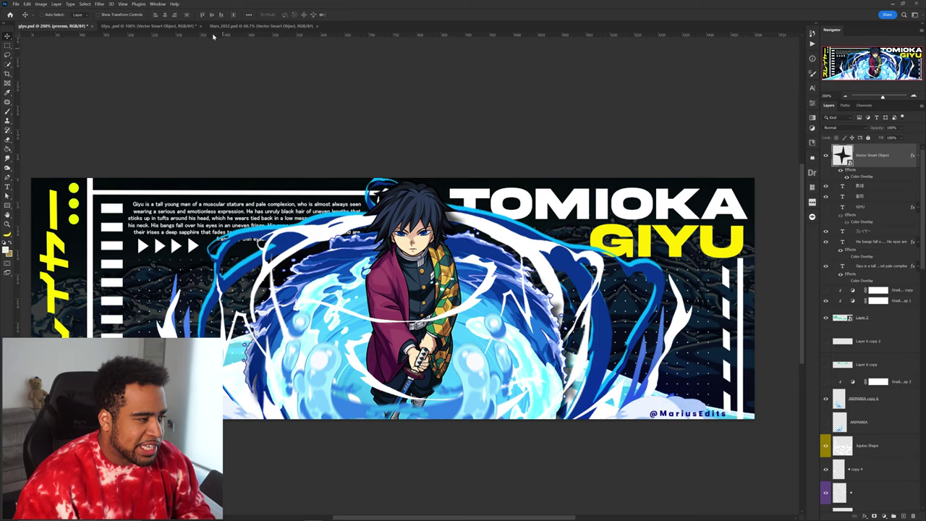
click(194, 27)
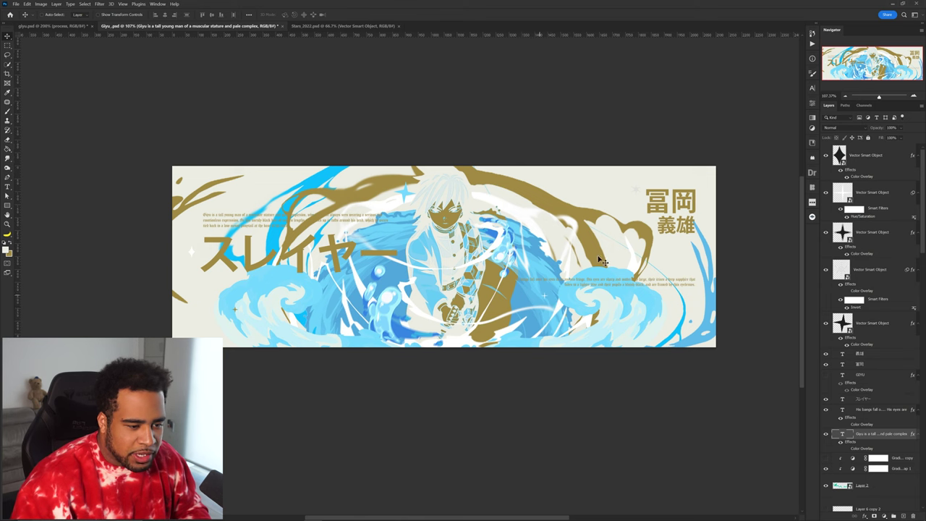
- Recolour the two small description paragraphs from the banner's text in white
scroll(640, 194, up, 5)
key(ctrl+minus)
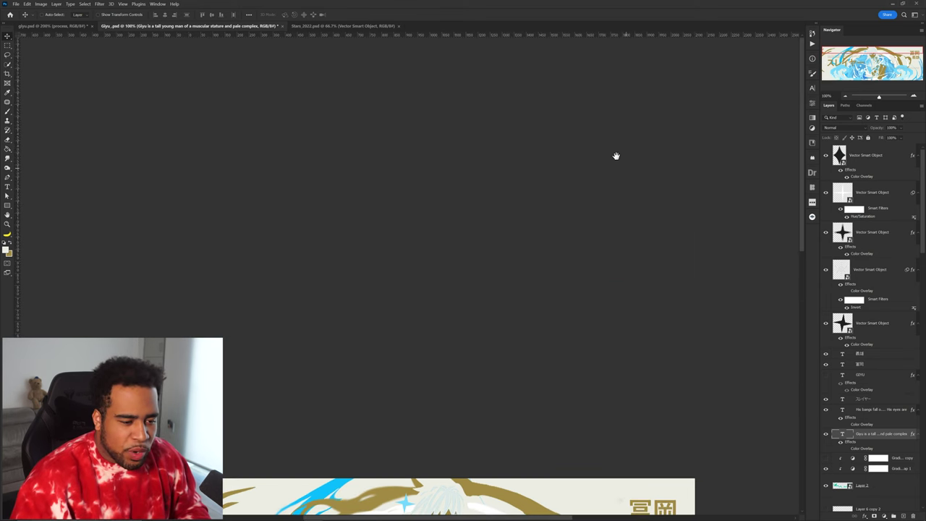
scroll(616, 157, up, 1)
scroll(550, 94, up, 4)
scroll(599, 261, down, 5)
- Lighten the deep blue water splashes beside the character to match the pale blue waves
ctrl+click(427, 286)
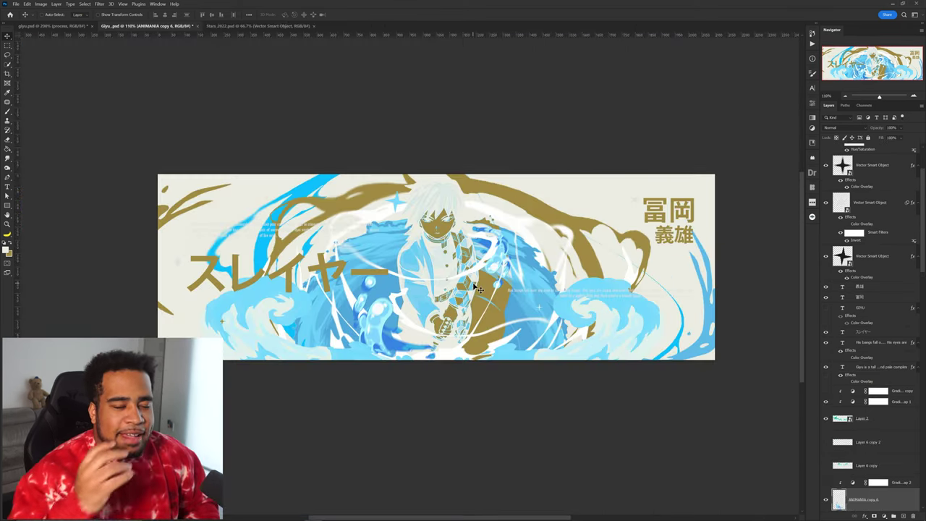
drag(392, 301, 393, 302)
scroll(395, 301, up, 4)
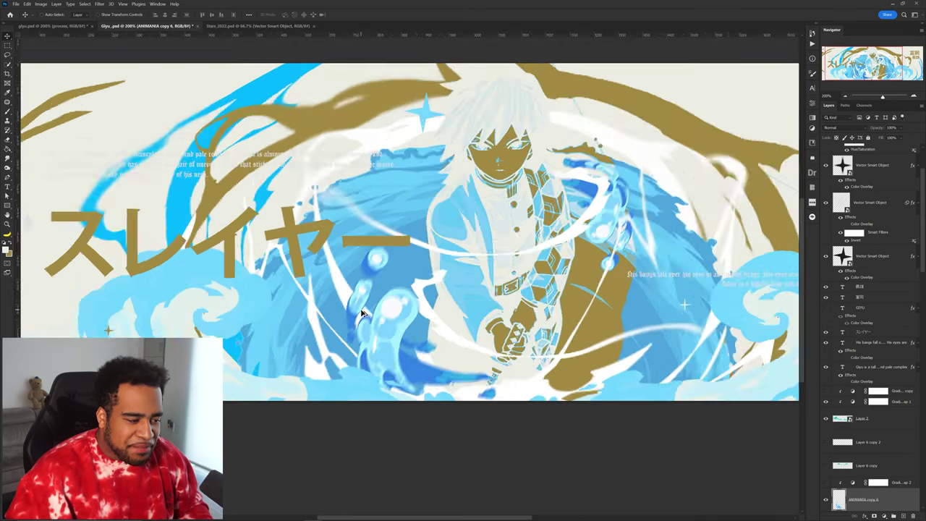
key(w)
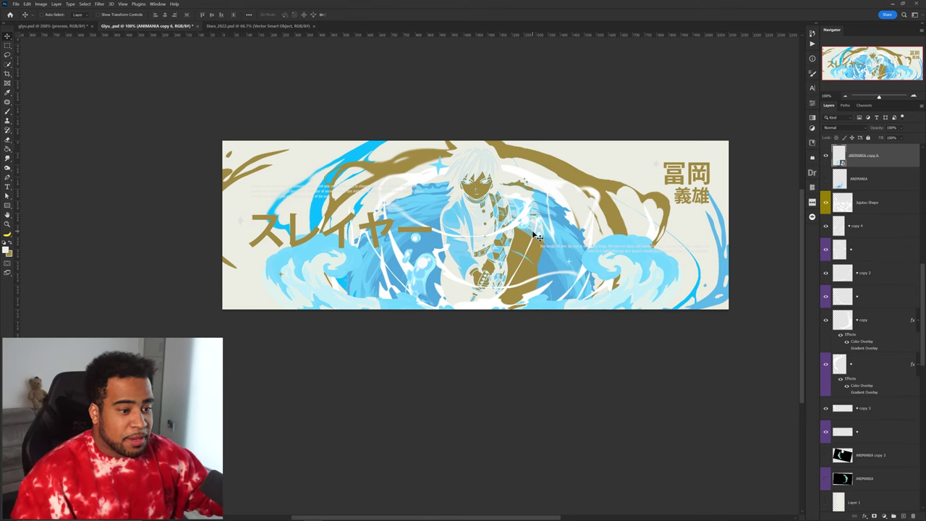
- Compare the recoloured banner with the original giyu.psd design and examine the artwork around the character
scroll(852, 196, up, 5)
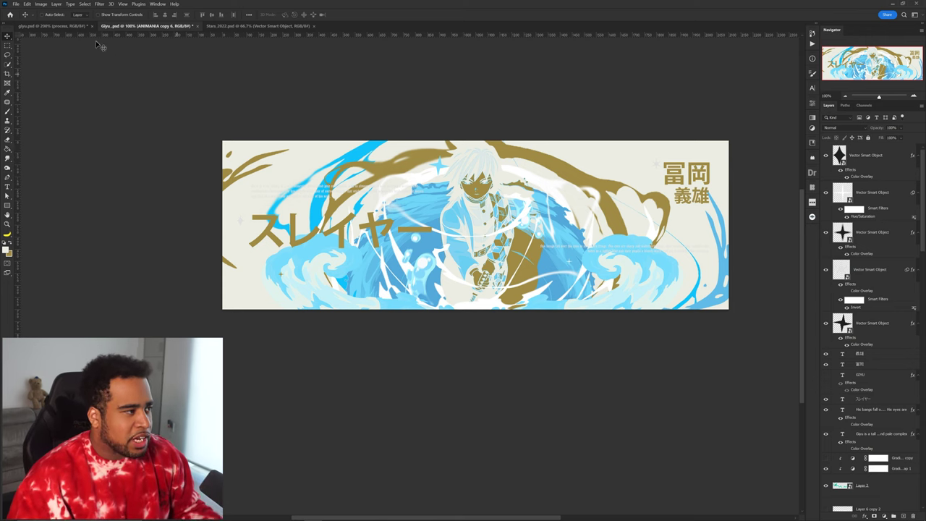
click(68, 27)
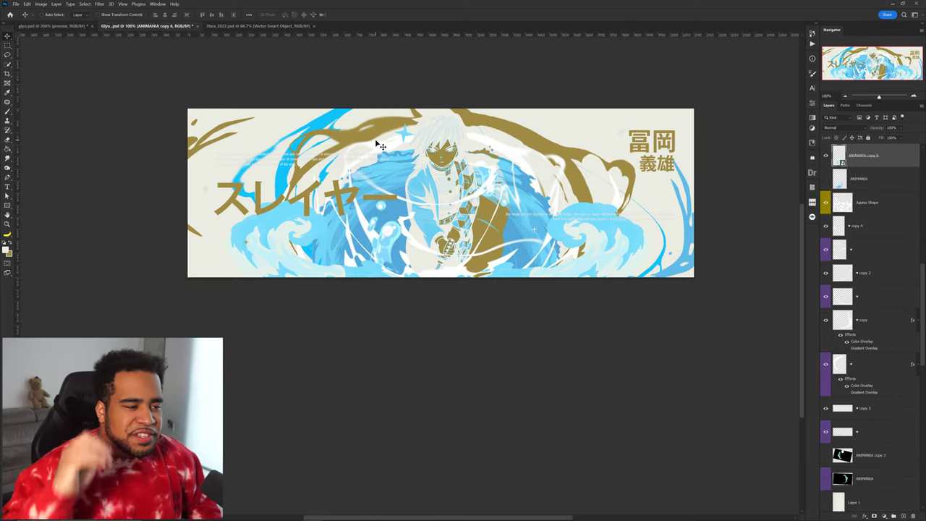
scroll(444, 155, up, 3)
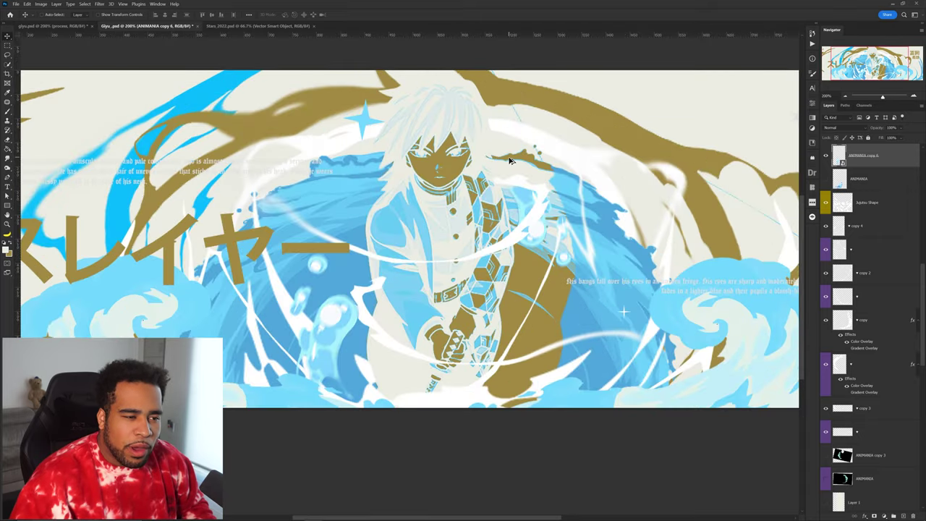
scroll(512, 162, down, 3)
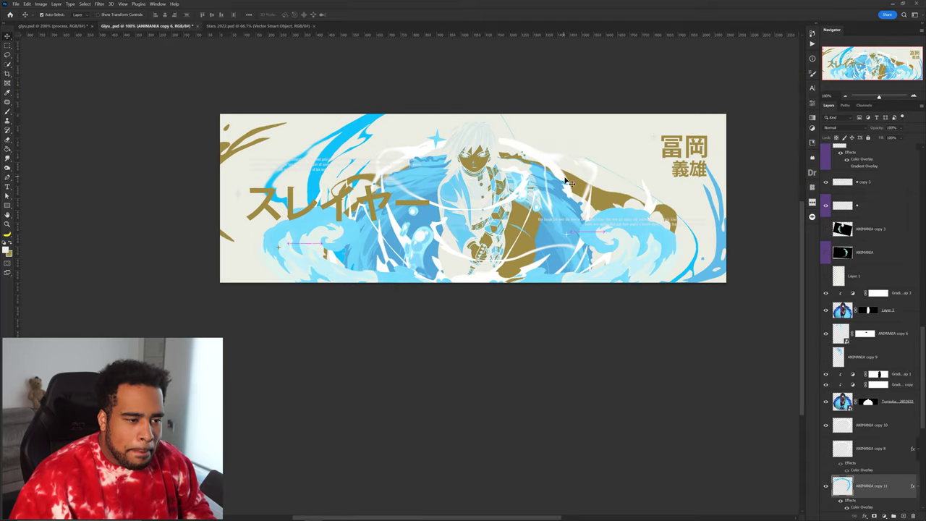
- Convert the large gold swirl behind the character to a smart object and give it a gold Gradient Overlay with the Angle style
drag(566, 181, 557, 142)
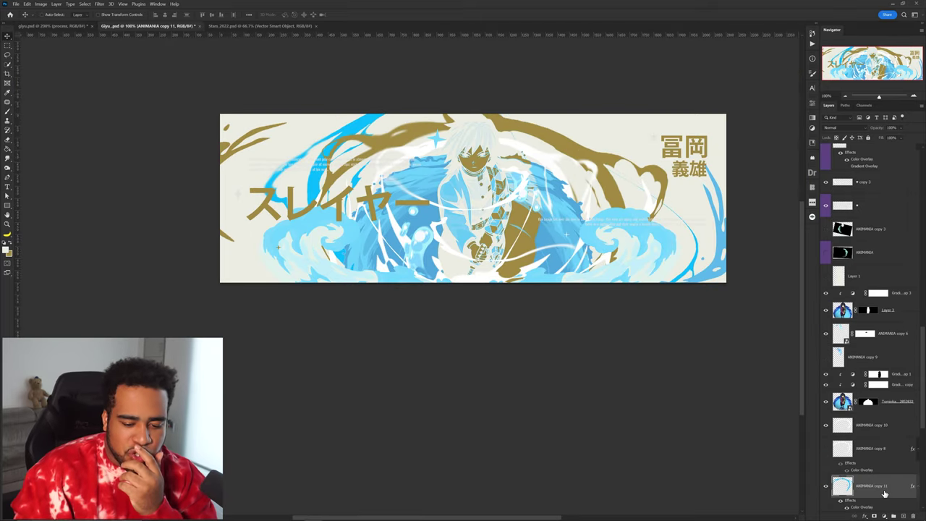
right_click(884, 493)
click(868, 280)
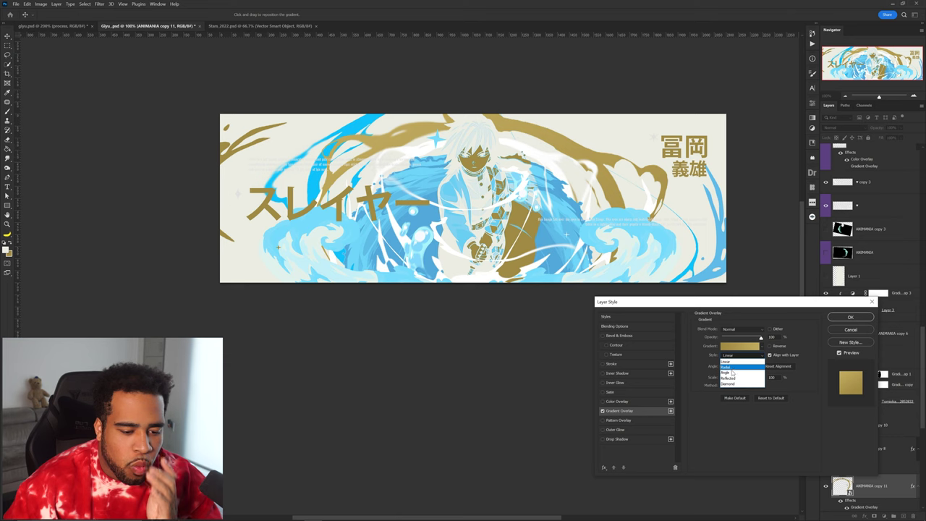
click(735, 373)
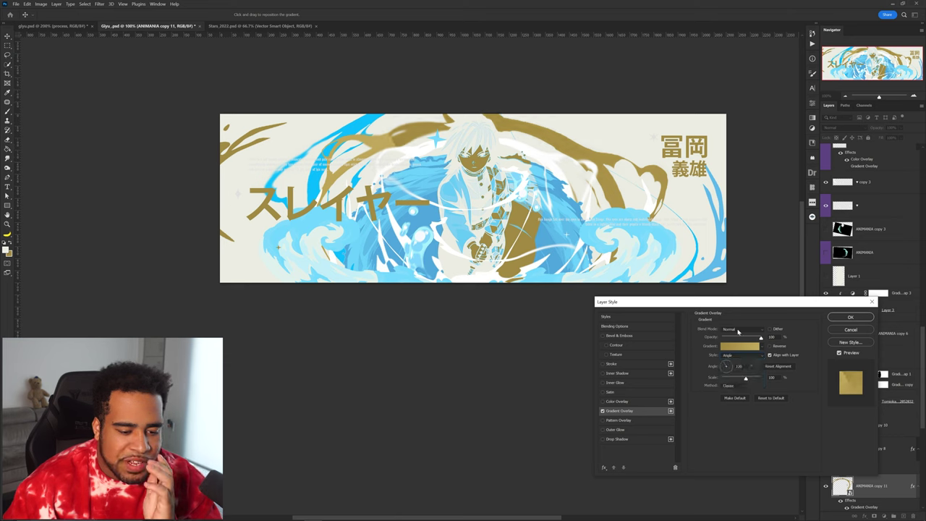
drag(499, 228, 513, 120)
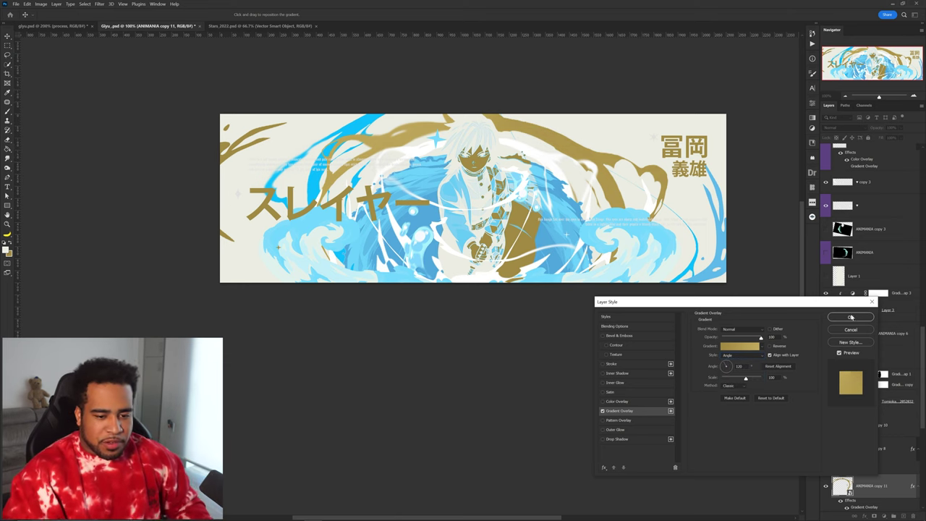
click(851, 317)
- Copy the gold swirl's gradient layer style and apply it to the other gold swirl layer
right_click(872, 486)
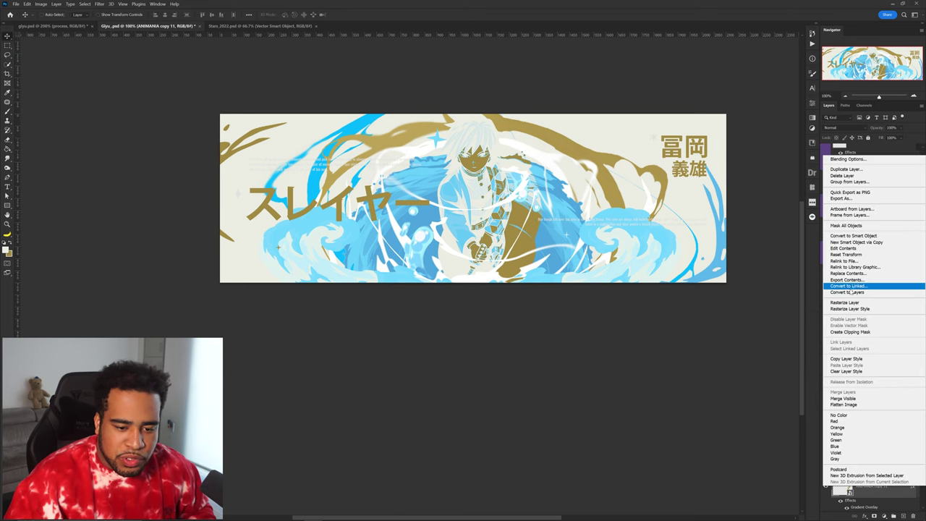
click(856, 359)
scroll(296, 151, up, 2)
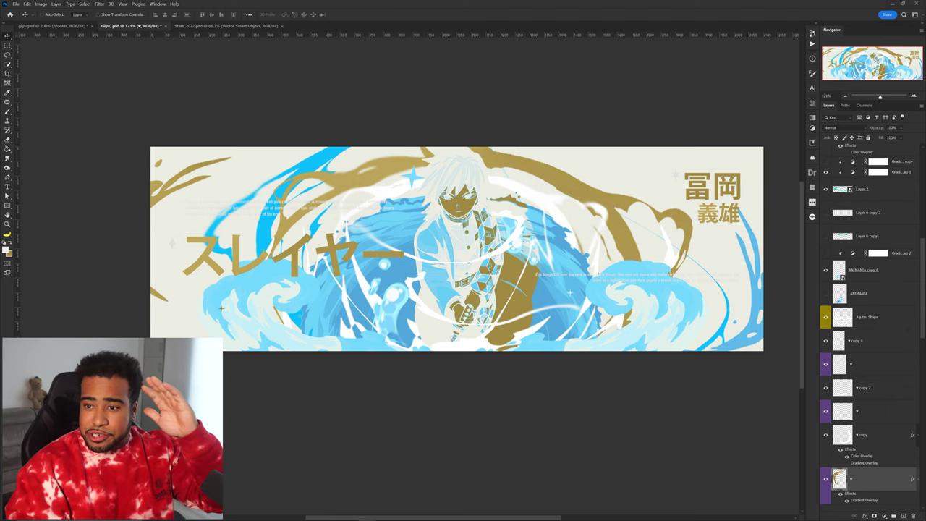
- Switch to Chrome and open The Designest's Japanese textures article from the image results for "japanese texture"
key(alt+Tab)
right_click(743, 106)
click(772, 110)
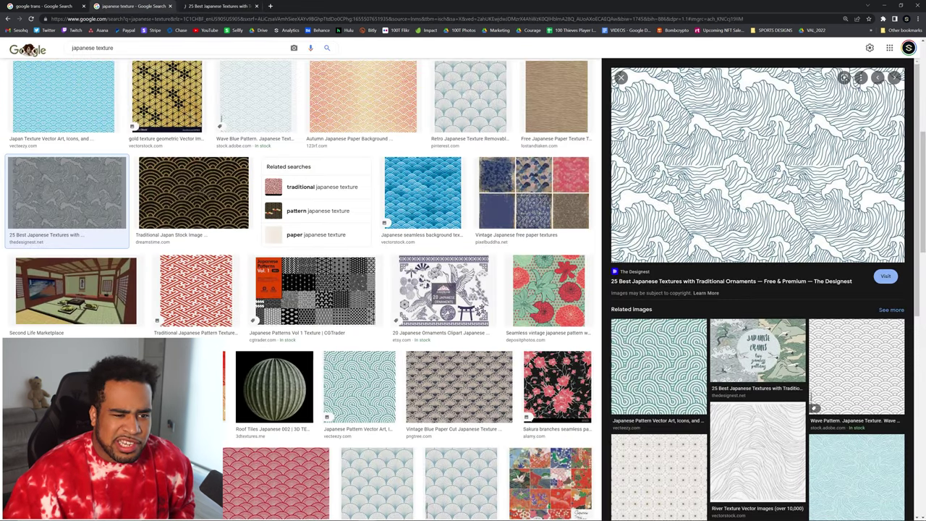
click(217, 6)
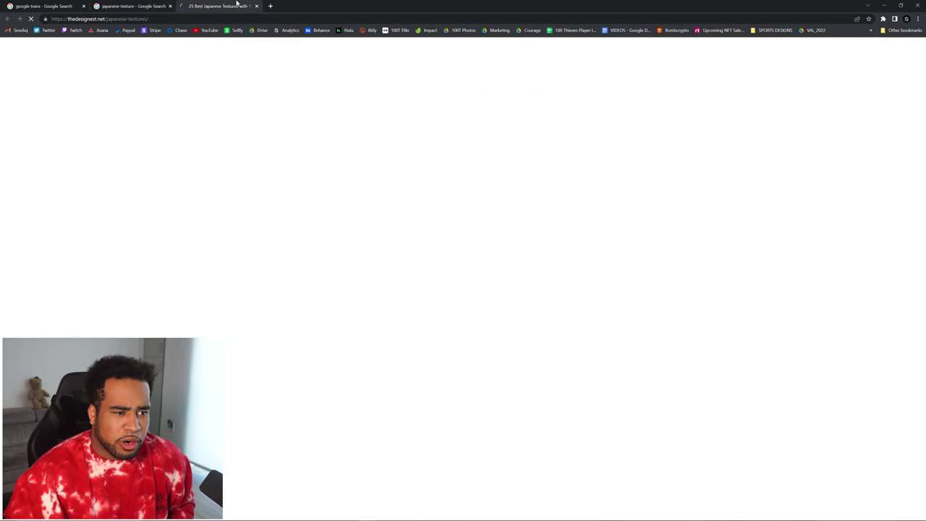
- Browse the article's Japanese patterns and look at the Hatsumo Exquisite Oriental Patterns source page
scroll(332, 279, down, 3)
scroll(333, 280, up, 6)
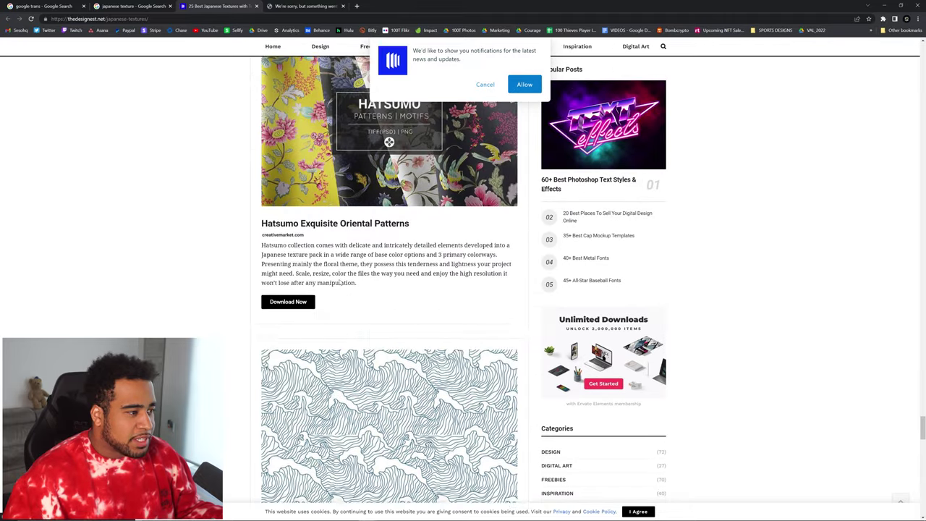
middle_click(325, 210)
click(387, 4)
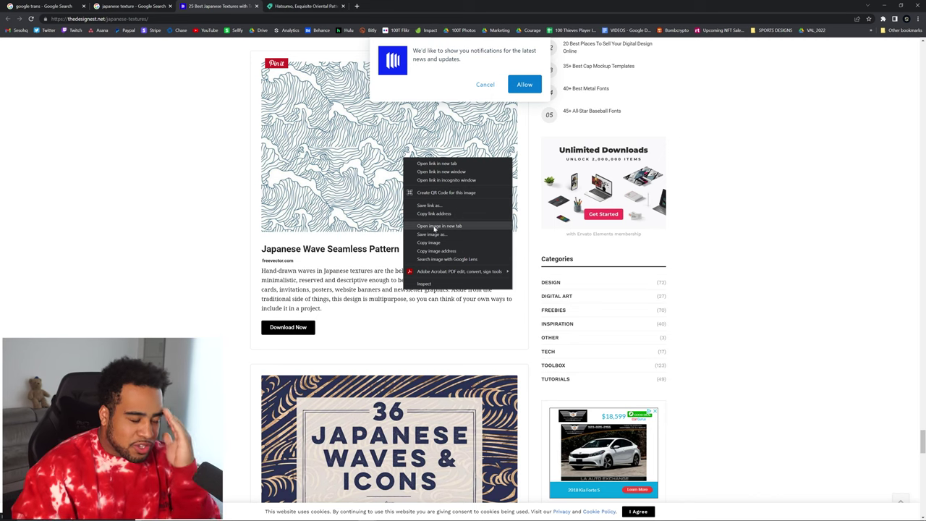
- Open the Japanese Wave Seamless Pattern image in its own tab and copy it
click(443, 225)
click(391, 6)
right_click(438, 230)
click(469, 253)
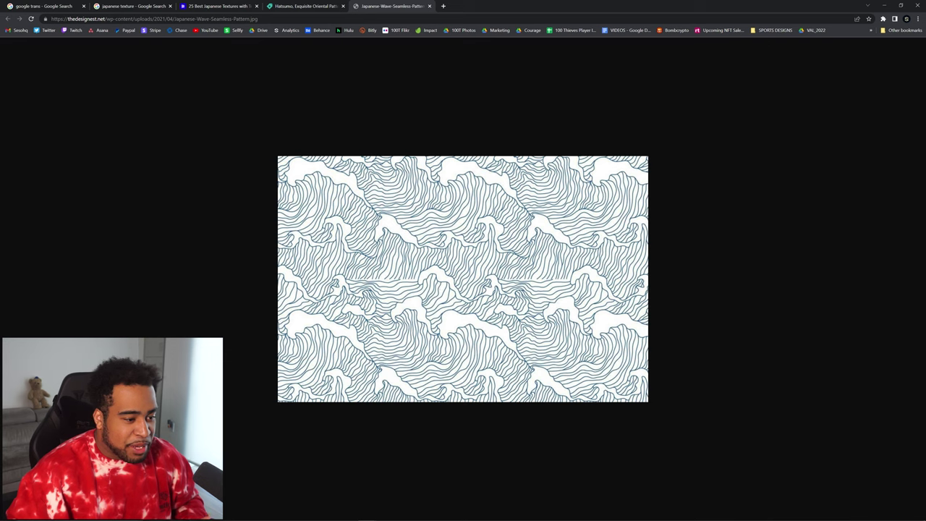
- Switch to Photoshop and move the tiled wave pattern layer down the stack, directly above Layer 4
click(316, 513)
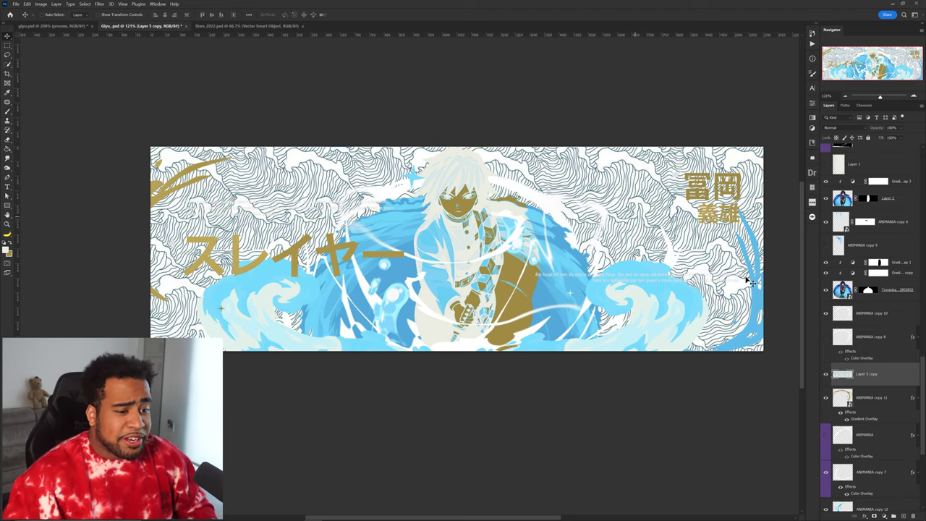
mouse_move(680, 248)
mouse_down()
mouse_move(615, 108)
mouse_move(597, 128)
mouse_move(654, 247)
mouse_up()
key(ctrl+z)
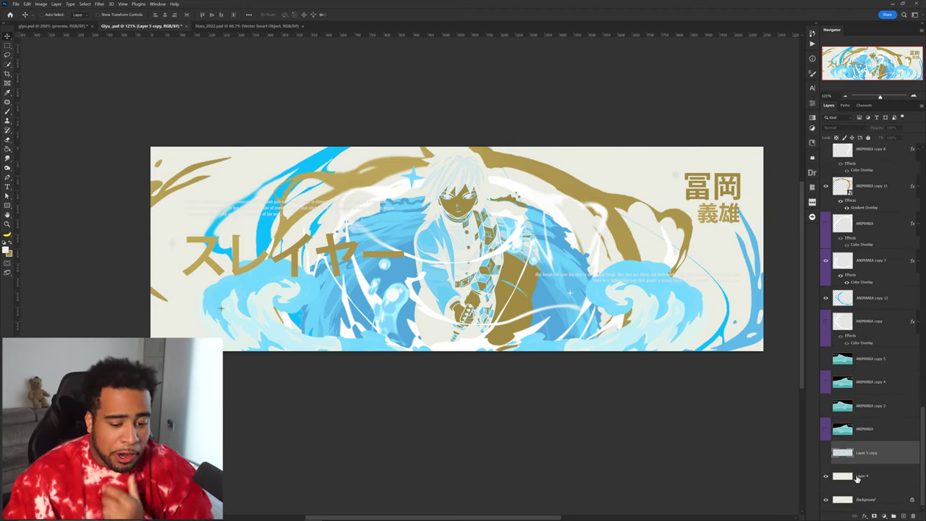
- Sample the off-white background colour, show the wave pattern layer and tint it with a clipped Gradient Map in close off-white shades
click(859, 478)
key(b)
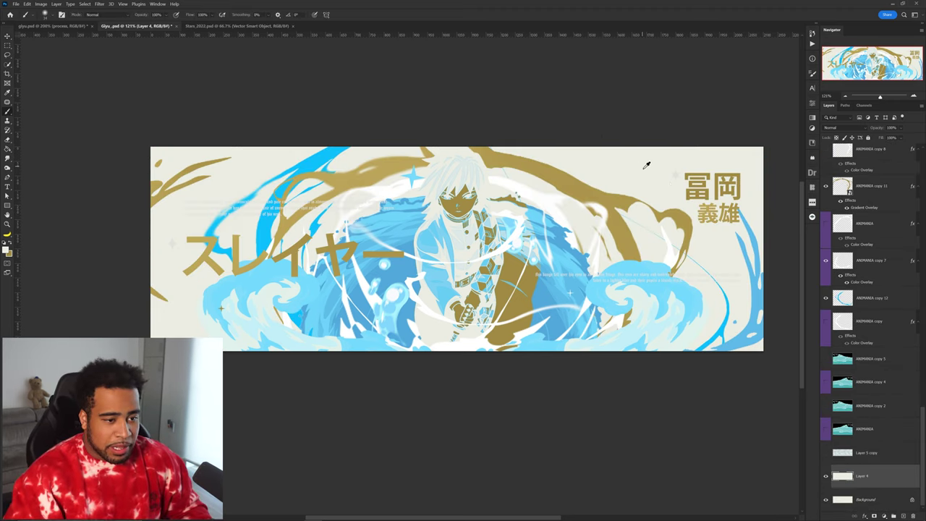
click(825, 452)
key(v)
click(884, 515)
click(887, 509)
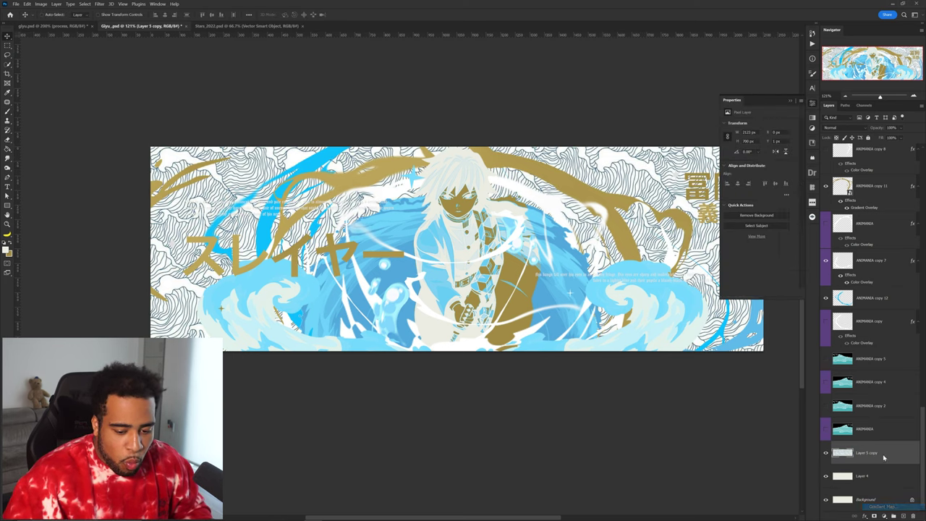
alt+click(895, 455)
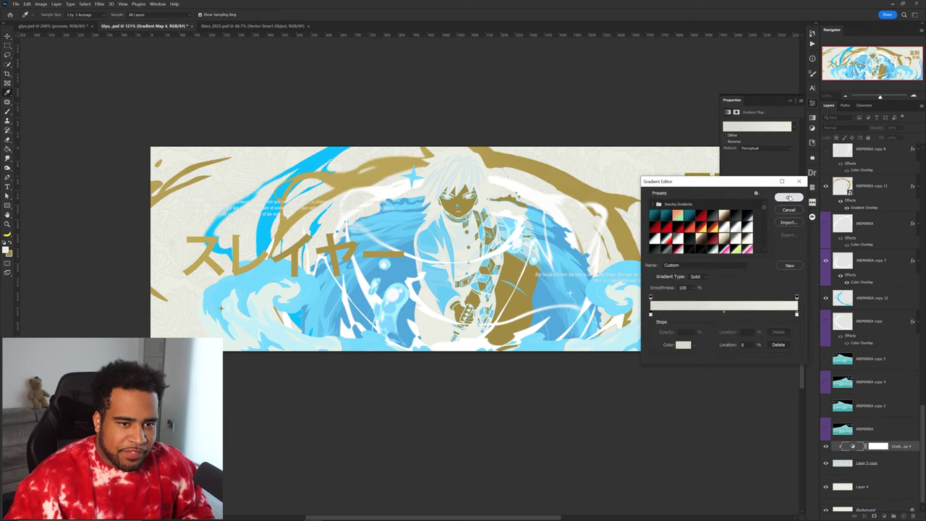
click(788, 196)
click(790, 101)
scroll(653, 181, up, 2)
scroll(653, 181, down, 2)
drag(643, 207, 655, 229)
scroll(589, 220, up, 1)
scroll(588, 220, down, 3)
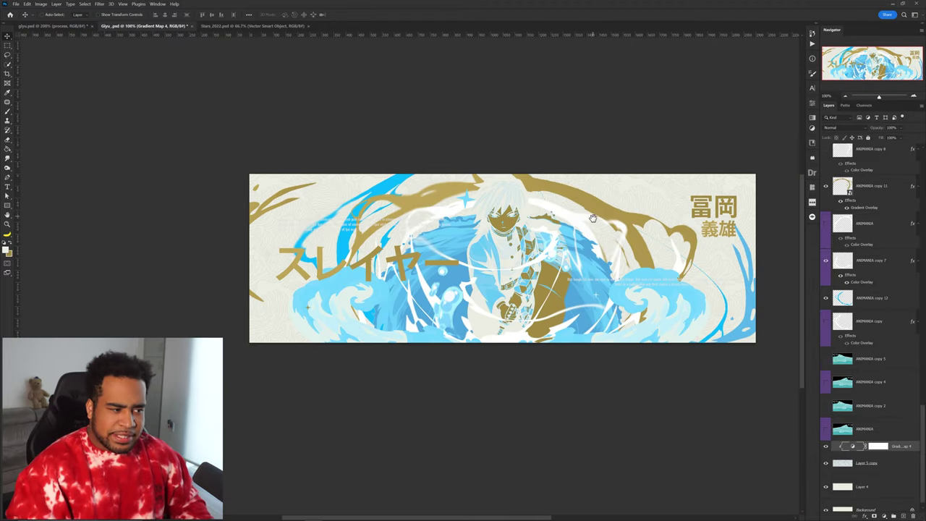
- Switch to Chrome and return to the Hatsumo Exquisite Oriental Patterns page
click(368, 514)
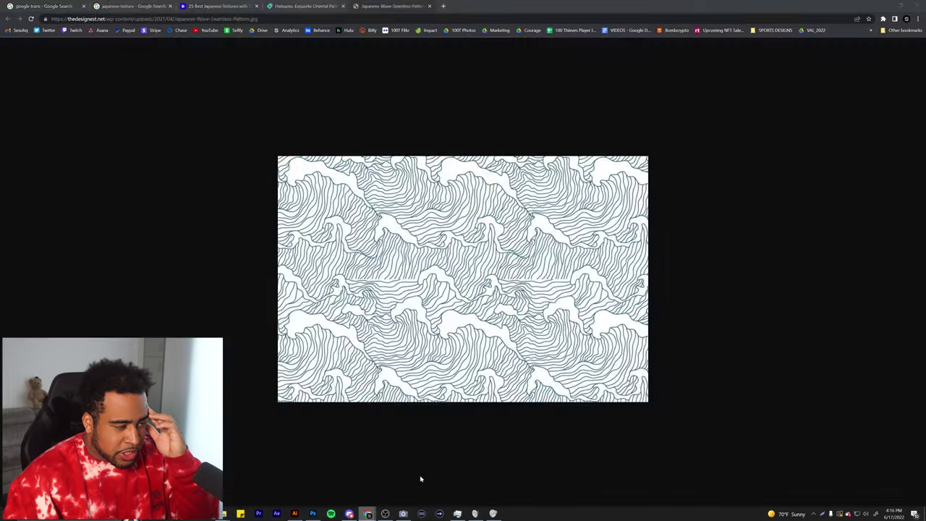
click(301, 5)
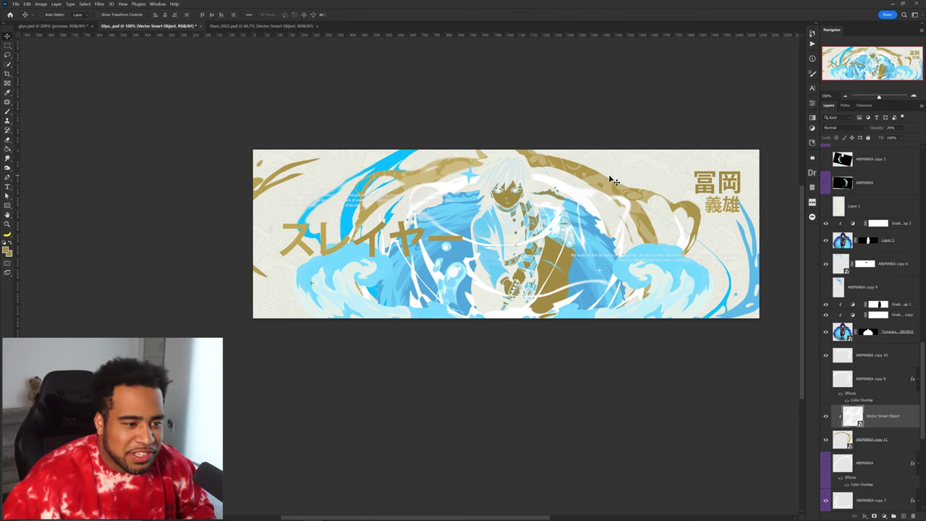
drag(606, 171, 580, 137)
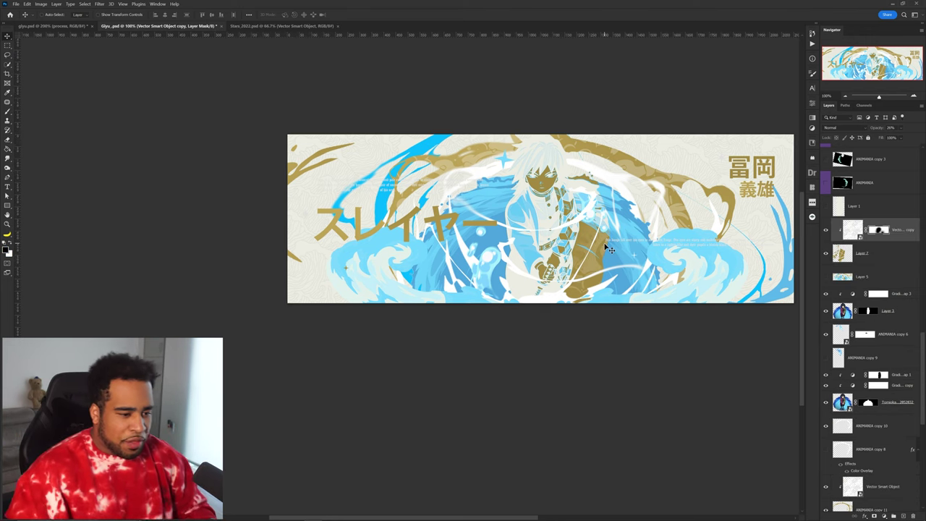
drag(603, 248, 562, 247)
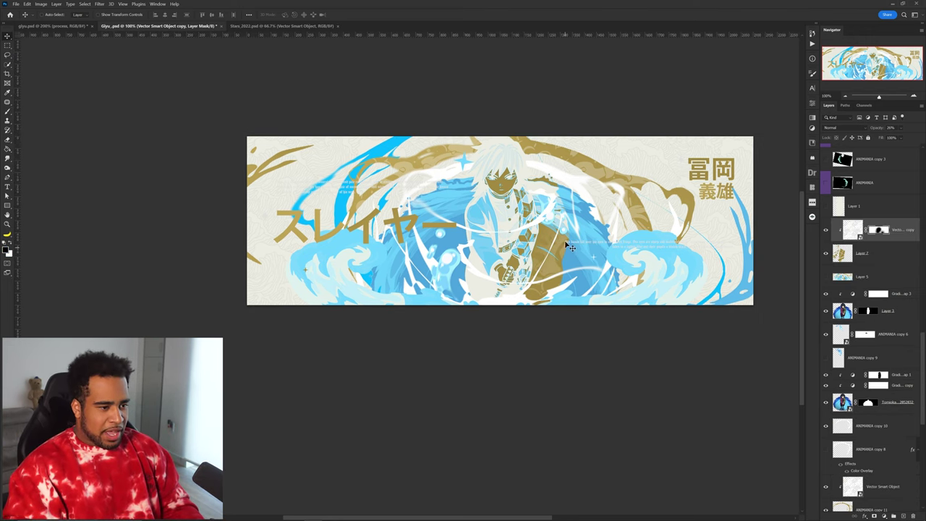
scroll(570, 211, up, 1)
scroll(570, 212, down, 1)
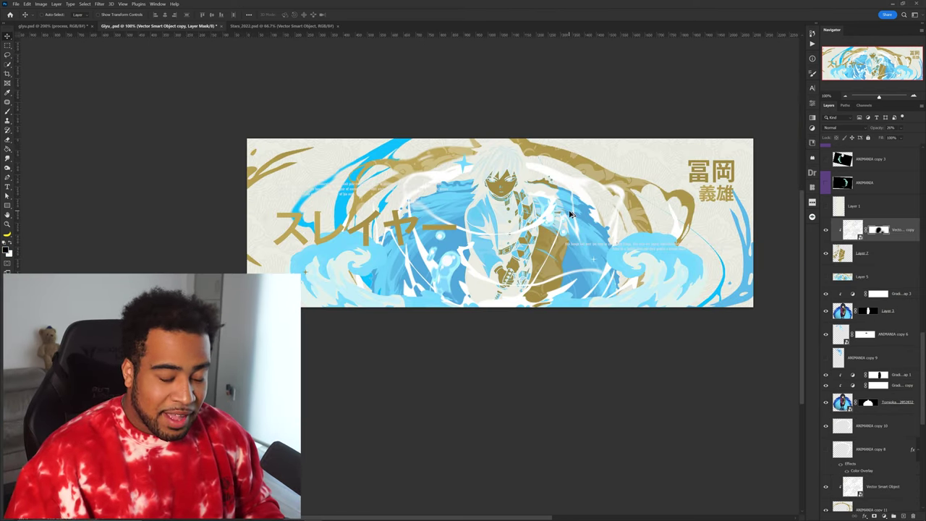